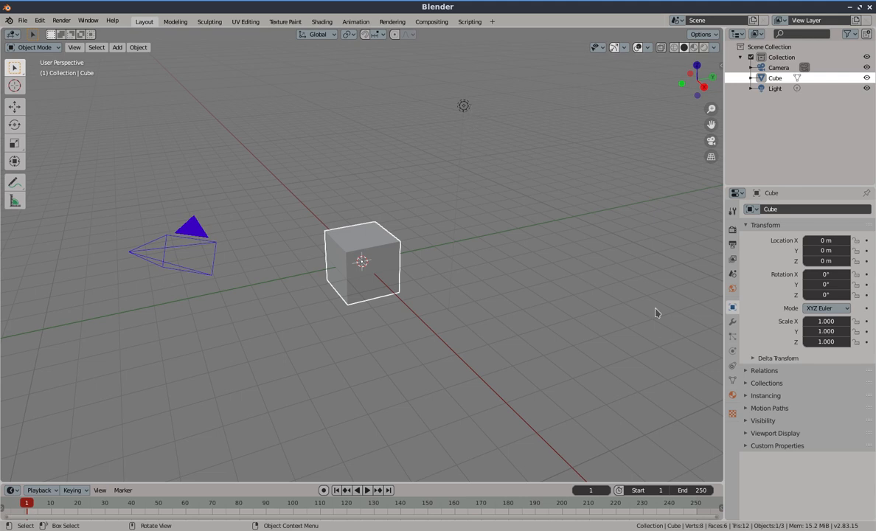
Select the light and open its light data properties
{"action": "left_click", "coordinate": [464, 107]}
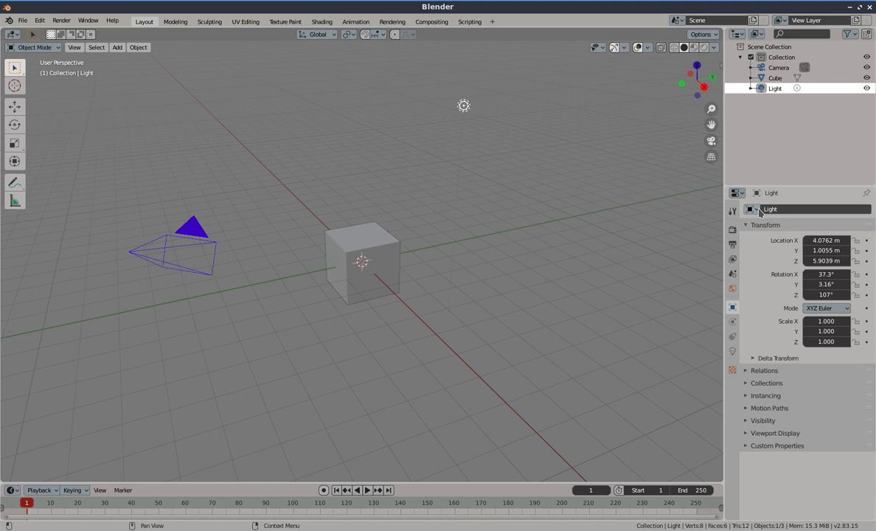
{"action": "left_click", "coordinate": [732, 351]}
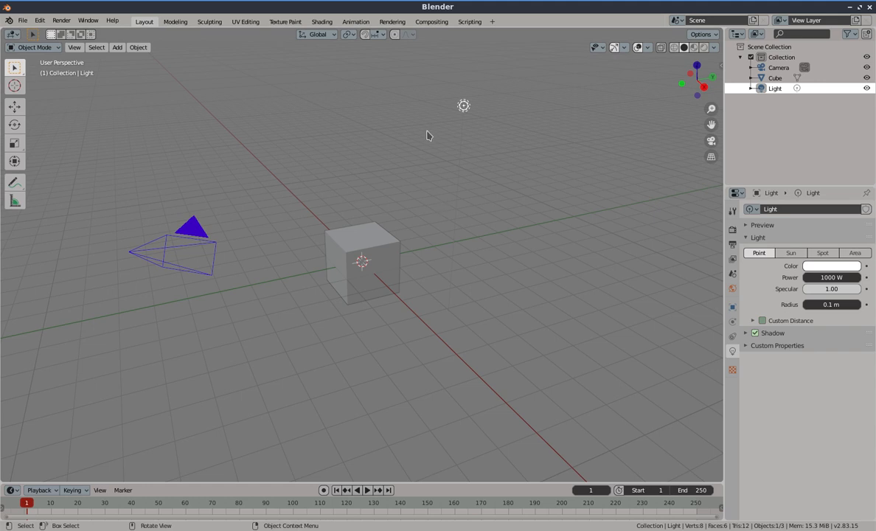
Add a plane at the cube's base and scale it up about 8 times to form a ground floor
{"action": "key", "text": "shift+a"}
{"action": "left_click", "coordinate": [389, 227]}
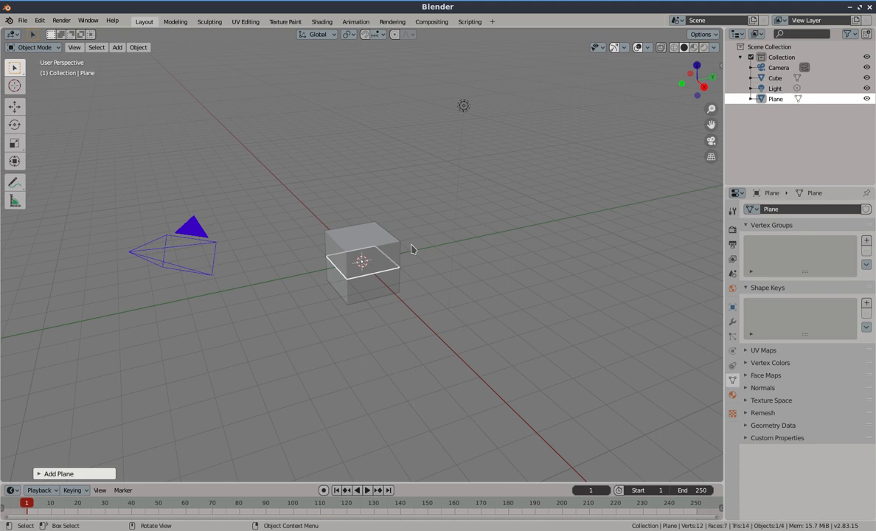
{"action": "key", "text": "s"}
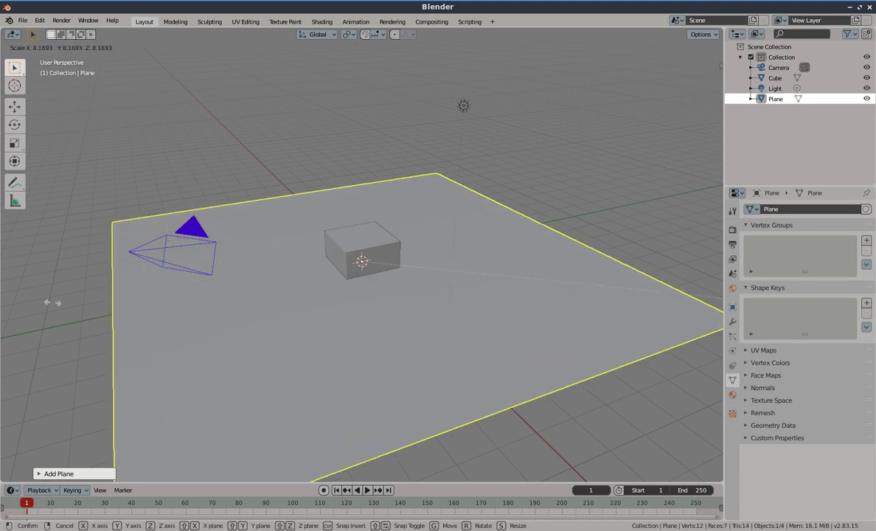
{"action": "left_click", "coordinate": [104, 316]}
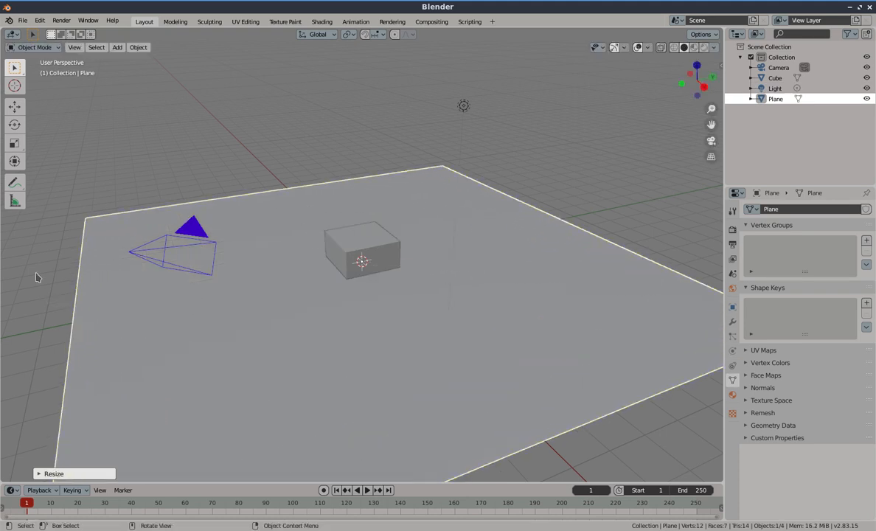
{"action": "scroll", "coordinate": [329, 214], "scroll_direction": "down", "scroll_amount": 3}
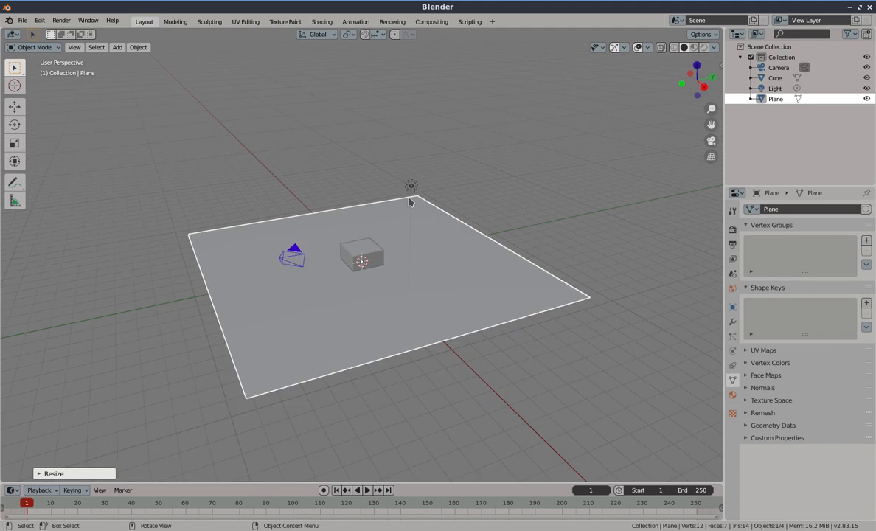
Split the 3D viewport horizontally into an upper and lower view
{"action": "right_click", "coordinate": [723, 208]}
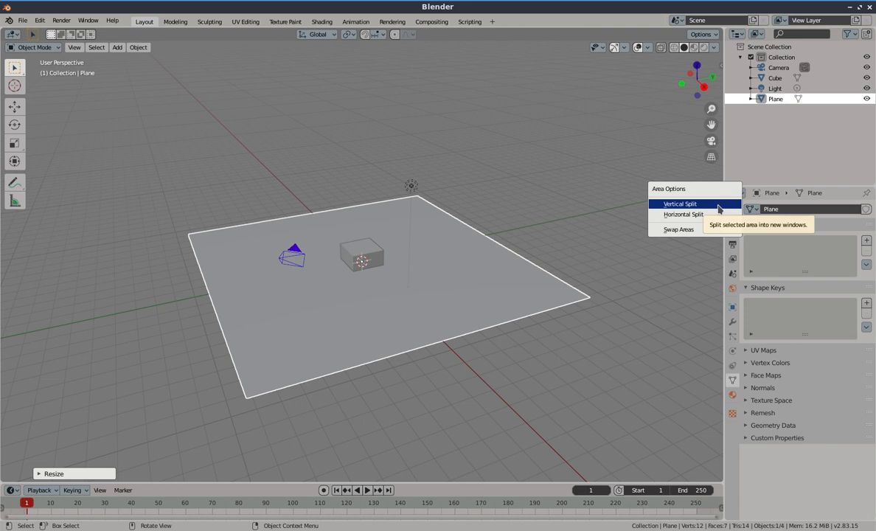
{"action": "left_click", "coordinate": [715, 214]}
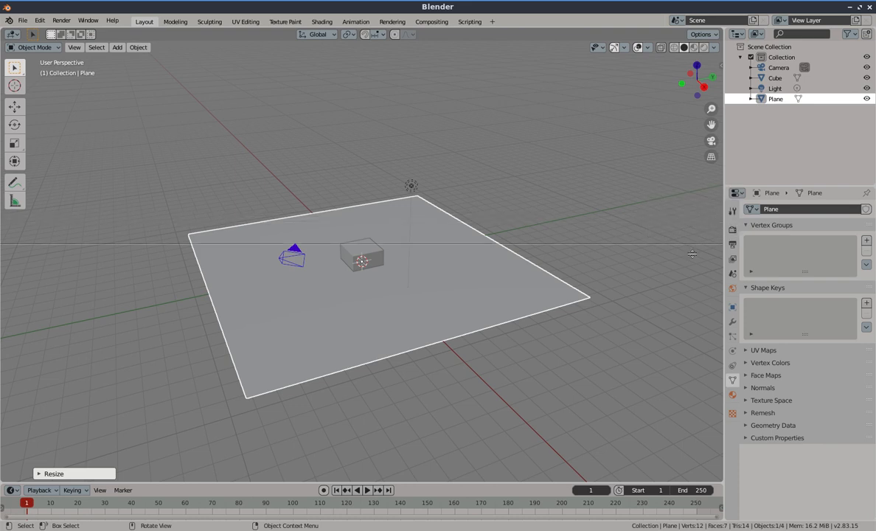
{"action": "left_click", "coordinate": [642, 252]}
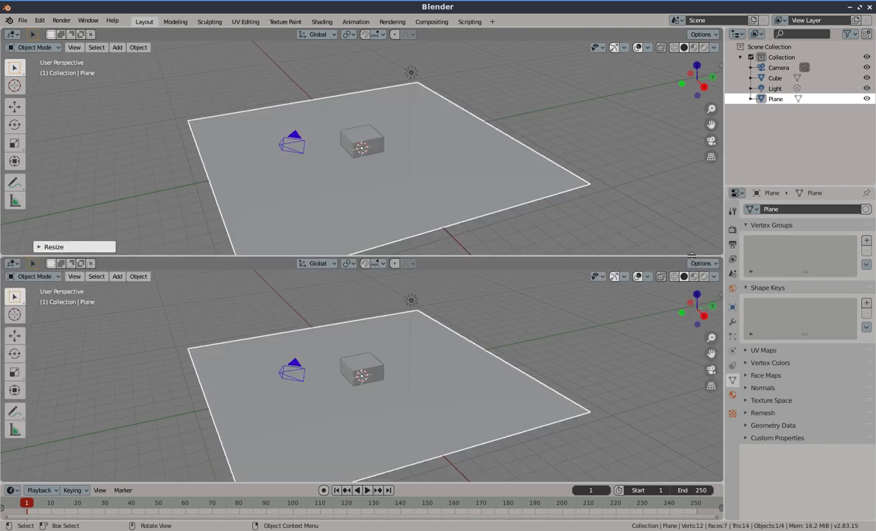
Split the lower viewport vertically into two side-by-side views
{"action": "right_click", "coordinate": [298, 256]}
{"action": "left_click", "coordinate": [284, 245]}
{"action": "left_click", "coordinate": [339, 347]}
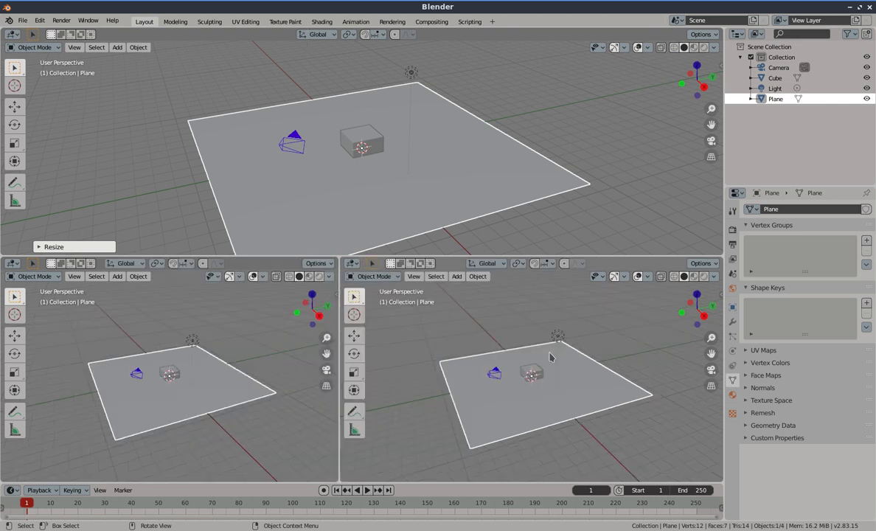
Switch the lower right viewport to Rendered shading and zoom in on the scene
{"action": "left_click", "coordinate": [703, 277]}
{"action": "scroll", "coordinate": [581, 373], "scroll_direction": "up", "scroll_amount": 2}
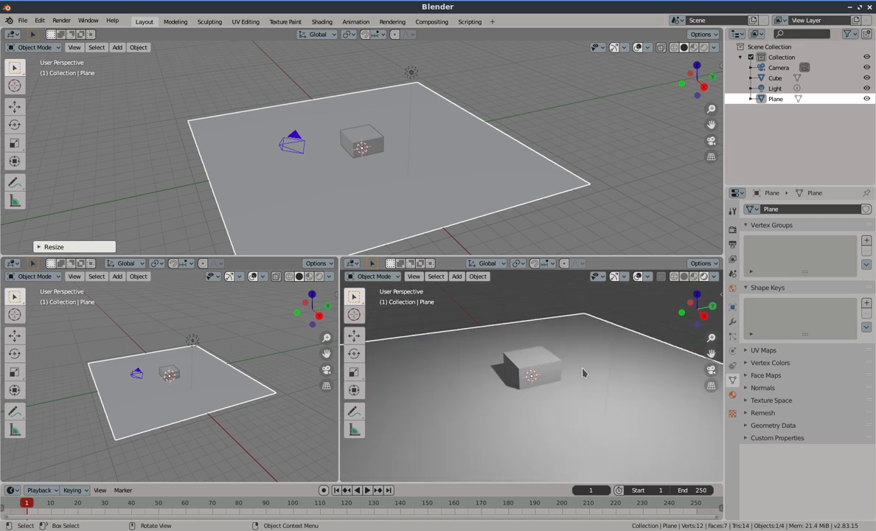
{"action": "scroll", "coordinate": [583, 373], "scroll_direction": "up", "scroll_amount": 3}
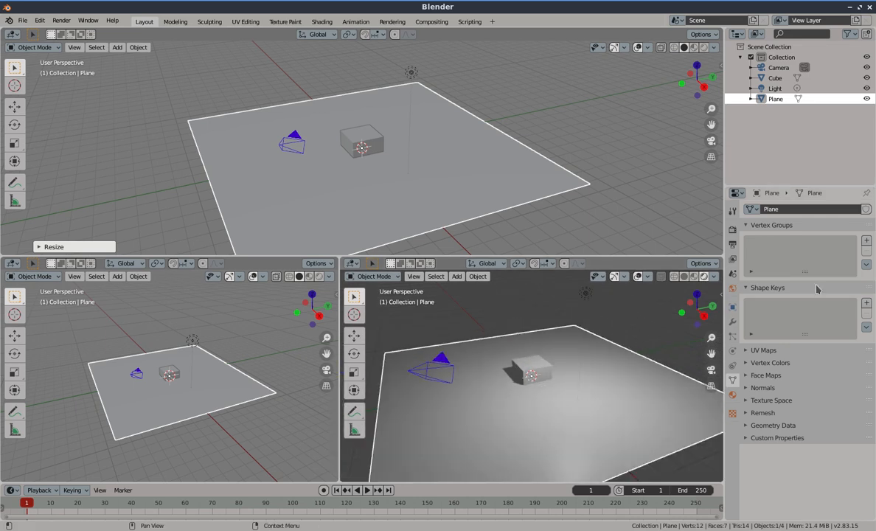
Set the scene's render engine to Cycles
{"action": "left_click", "coordinate": [732, 230]}
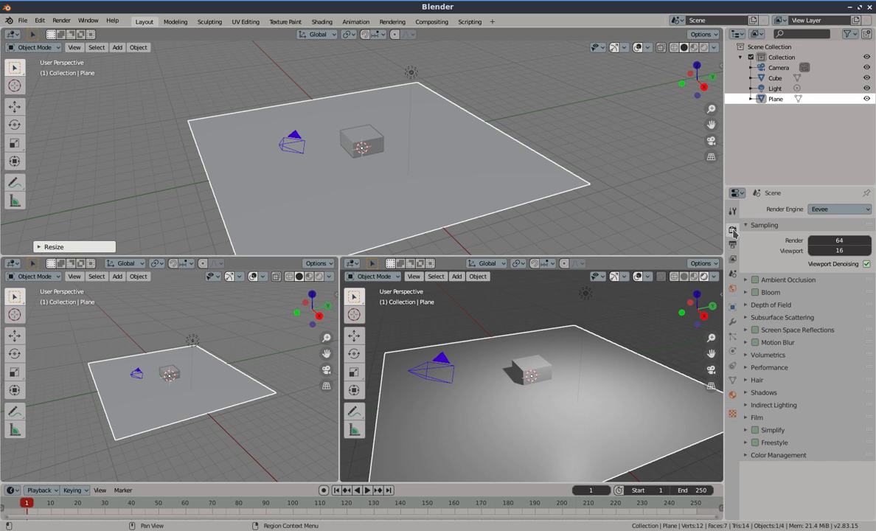
{"action": "left_click", "coordinate": [815, 212]}
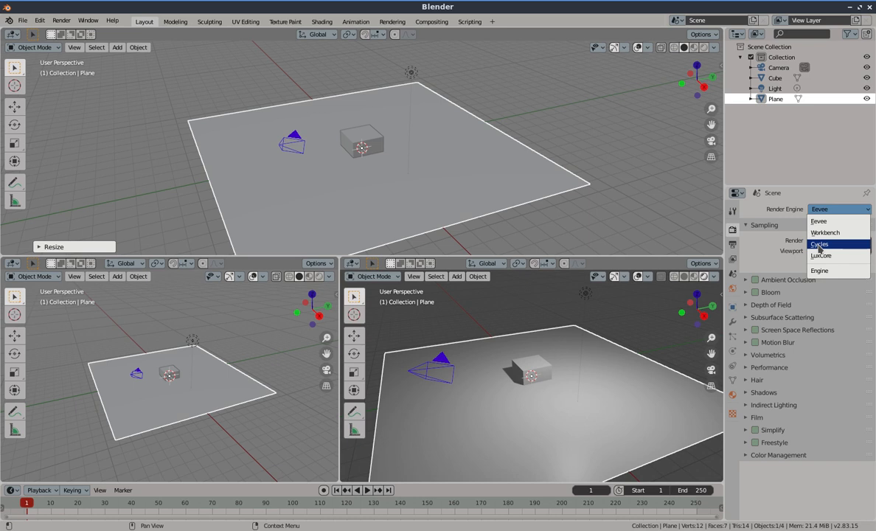
{"action": "left_click", "coordinate": [819, 246]}
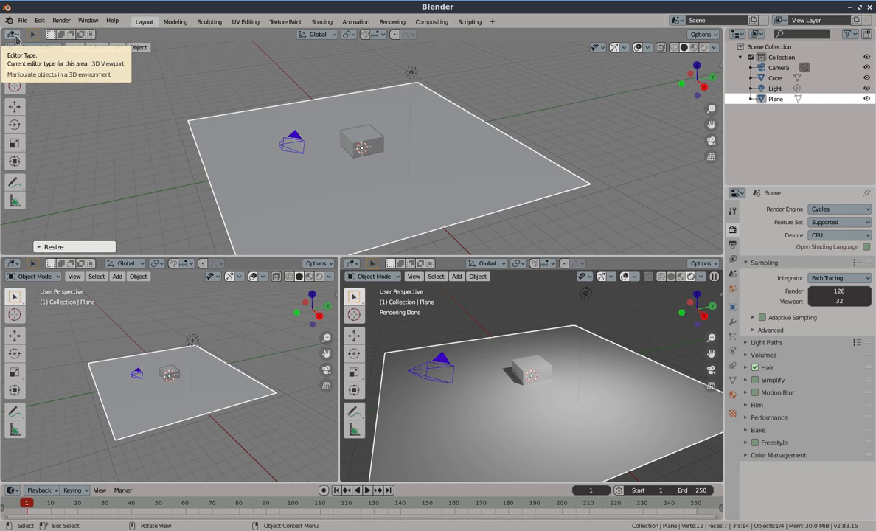
Change the upper area into the Compositor, enable Use Nodes and arrange the node view
{"action": "left_click", "coordinate": [13, 34]}
{"action": "left_click", "coordinate": [30, 108]}
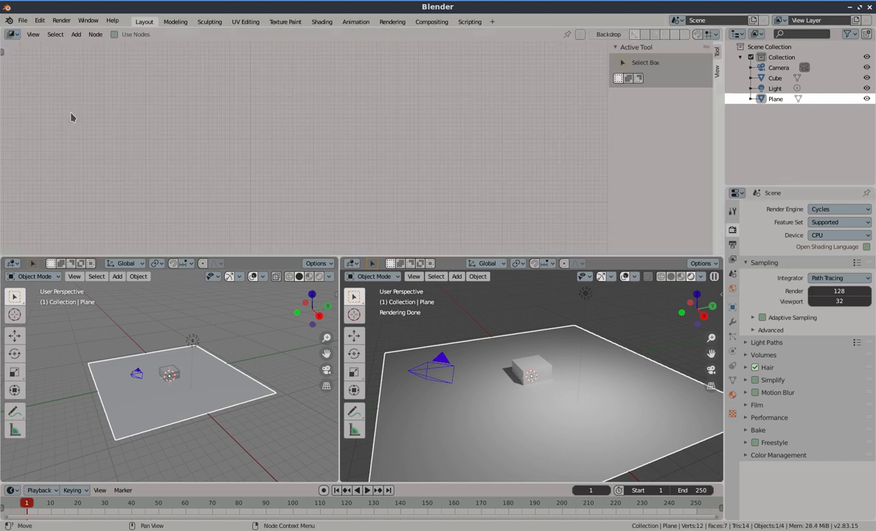
{"action": "left_click", "coordinate": [115, 35]}
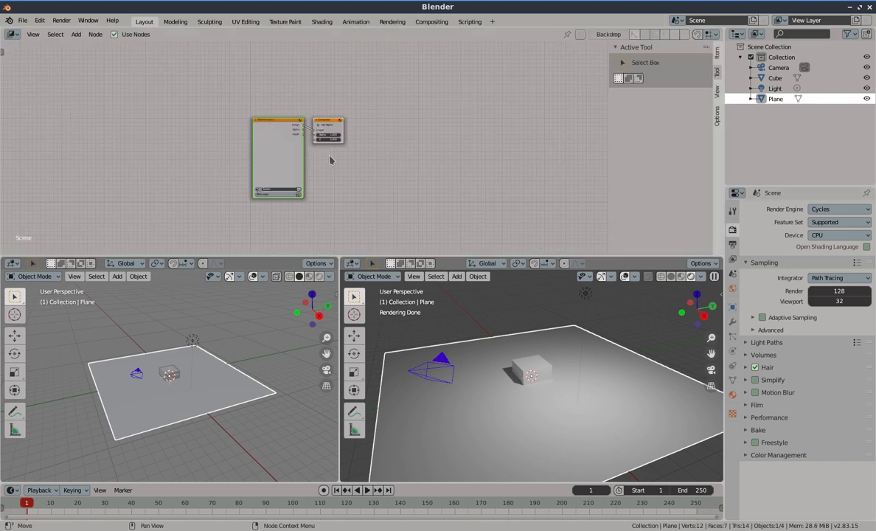
{"action": "scroll", "coordinate": [300, 144], "scroll_direction": "up", "scroll_amount": 3}
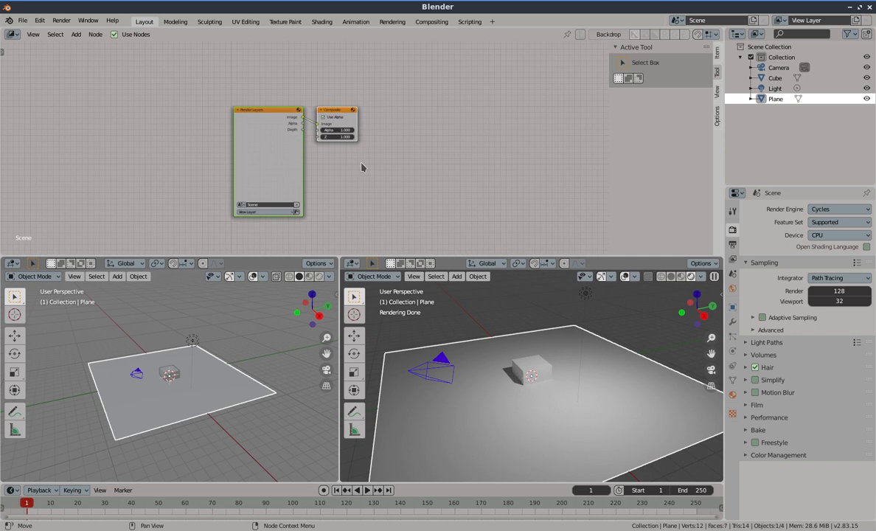
{"action": "left_click_drag", "start_coordinate": [260, 117], "coordinate": [161, 73]}
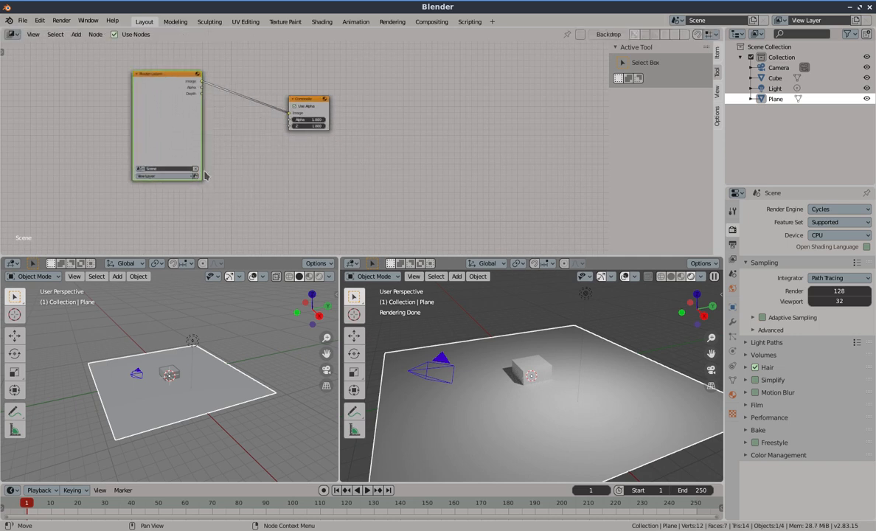
Set the output resolution percentage to 25%
{"action": "left_click", "coordinate": [732, 244]}
{"action": "left_click", "coordinate": [845, 242]}
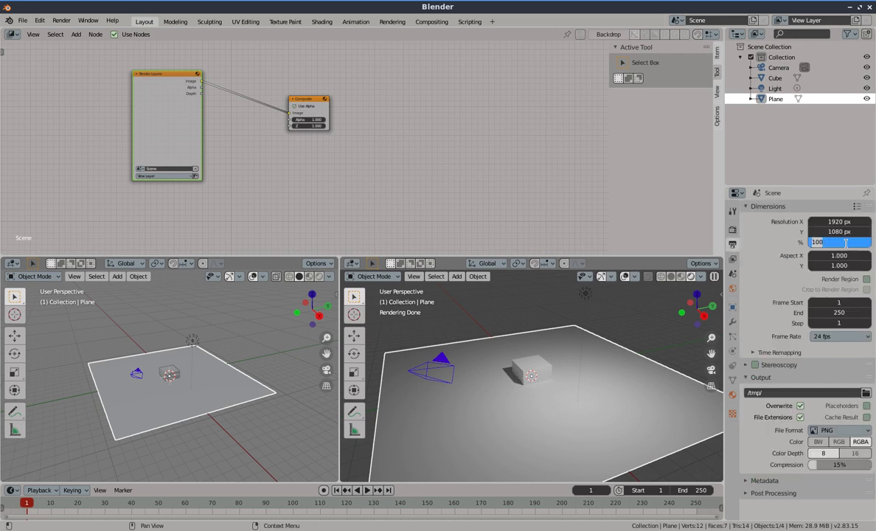
{"action": "key", "text": "Escape"}
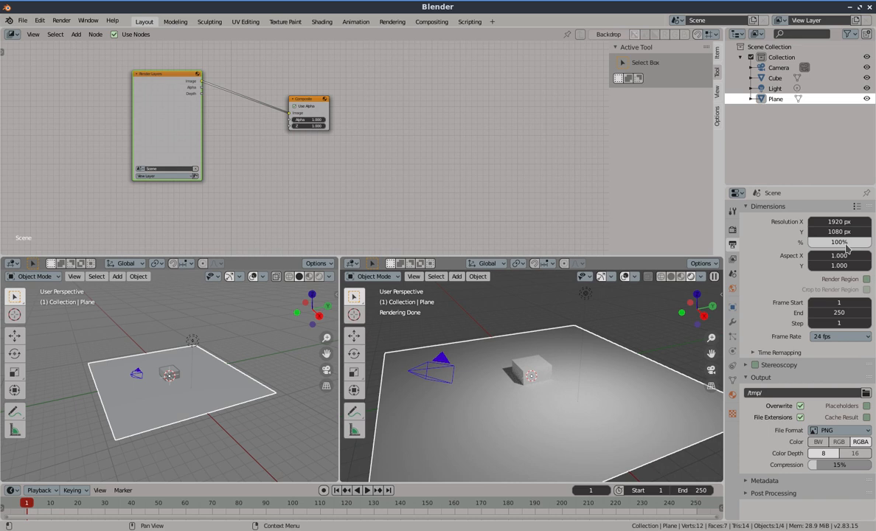
{"action": "left_click", "coordinate": [845, 244]}
{"action": "type", "text": "25"}
{"action": "key", "text": "Return"}
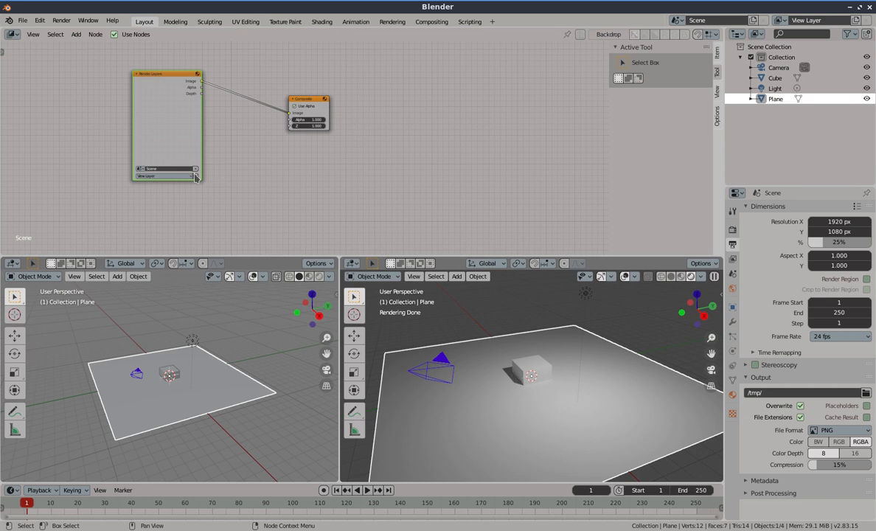
Render the current frame, then move the Composite node further to the right
{"action": "key", "text": "F12"}
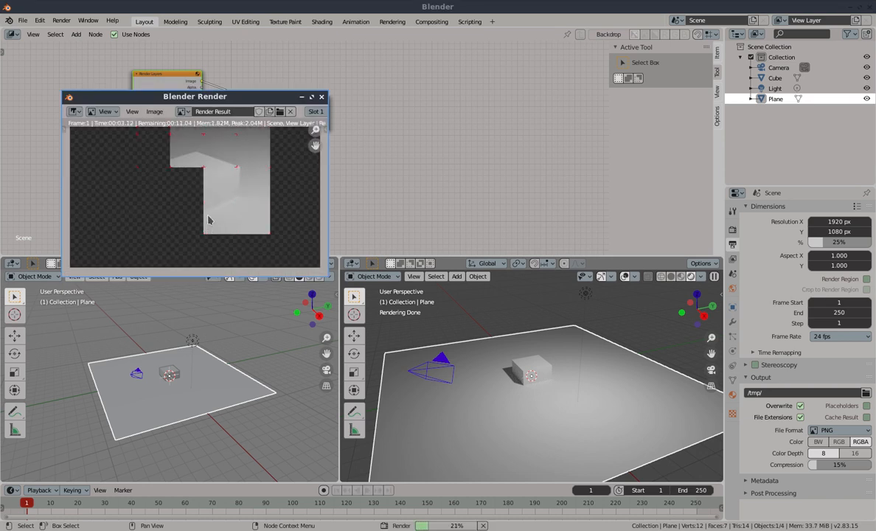
{"action": "left_click_drag", "start_coordinate": [175, 100], "coordinate": [195, 229]}
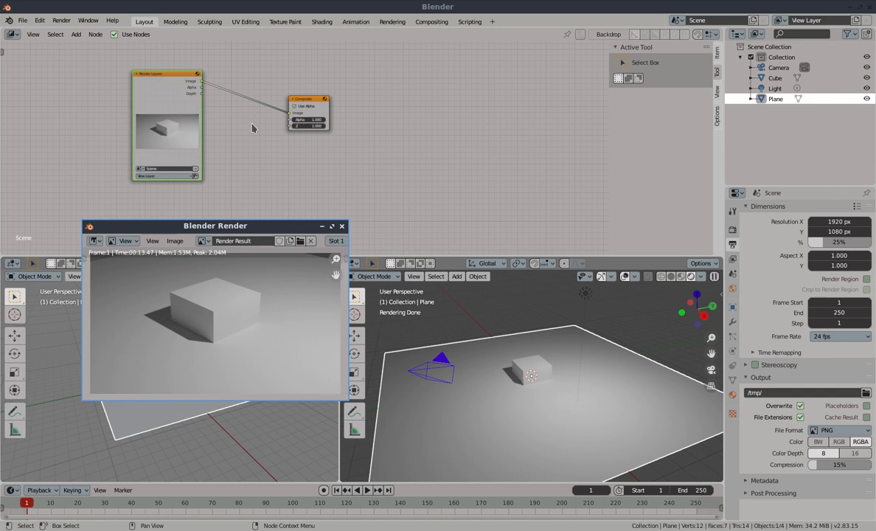
{"action": "left_click_drag", "start_coordinate": [291, 96], "coordinate": [553, 121]}
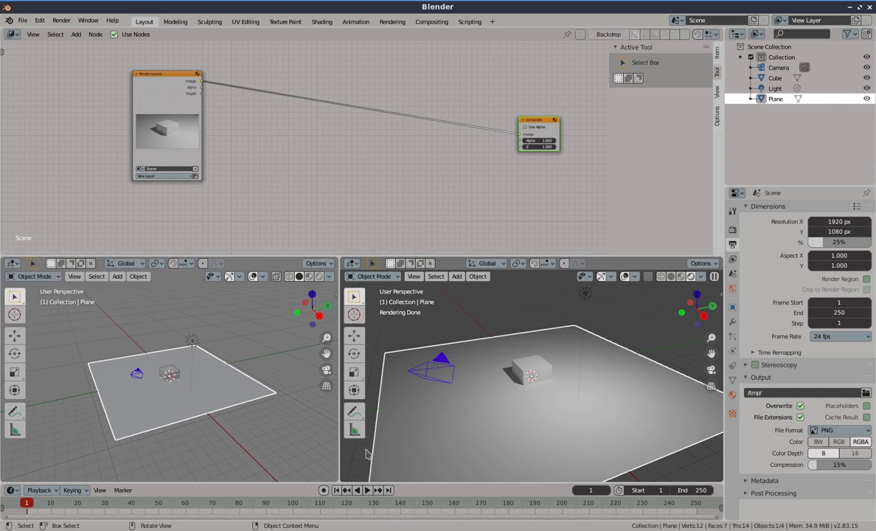
Select the light and move it to a new position above the plane
{"action": "left_click", "coordinate": [585, 294]}
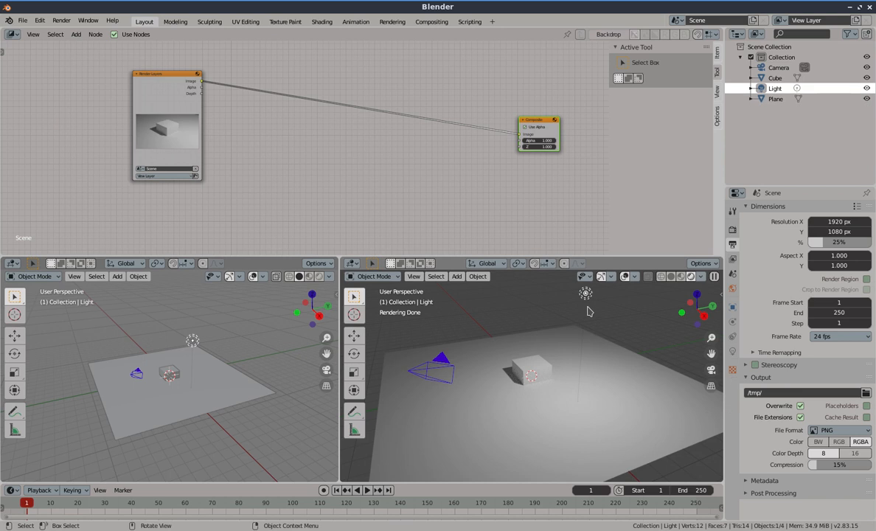
{"action": "key", "text": "g"}
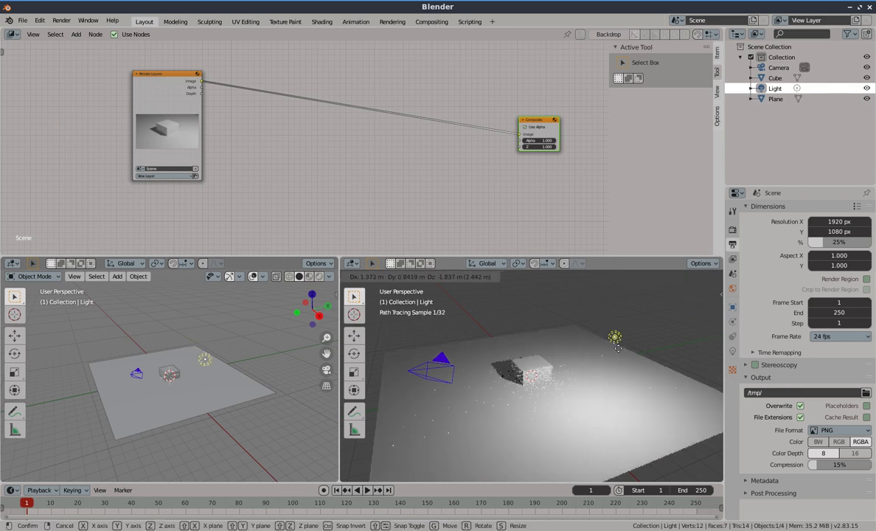
{"action": "left_click", "coordinate": [622, 348]}
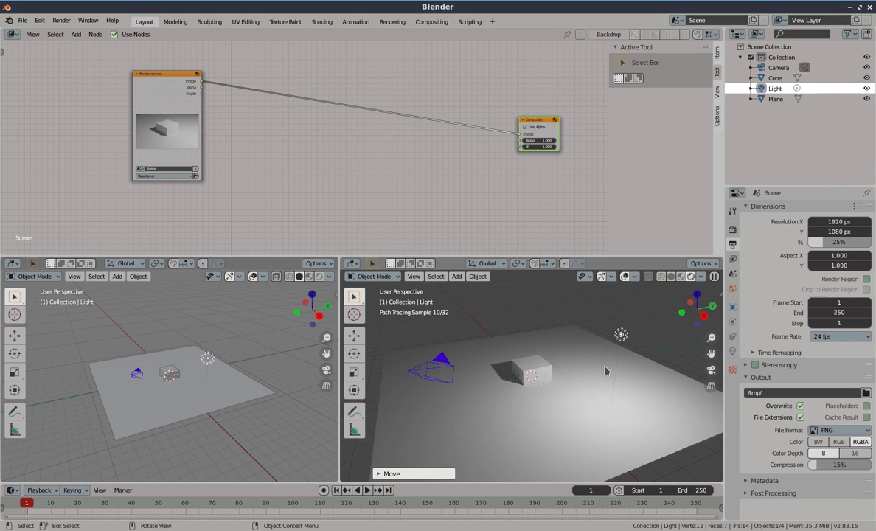
Duplicate the light twice, placing one copy near the camera and another in front of the cube
{"action": "key", "text": "shift+d"}
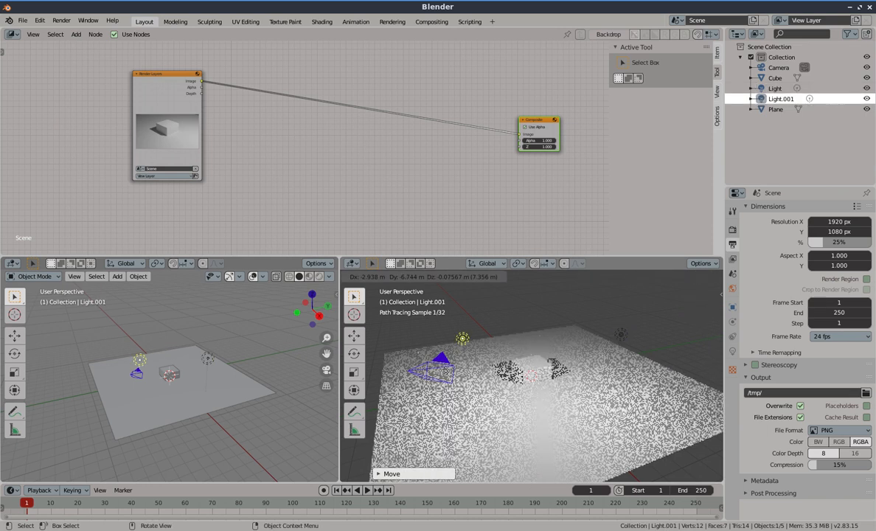
{"action": "left_click", "coordinate": [465, 381]}
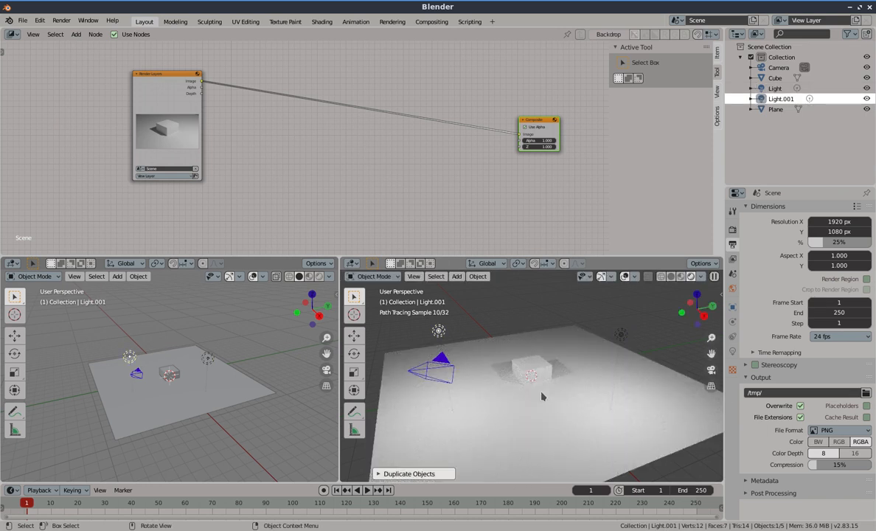
{"action": "key", "text": "shift+d"}
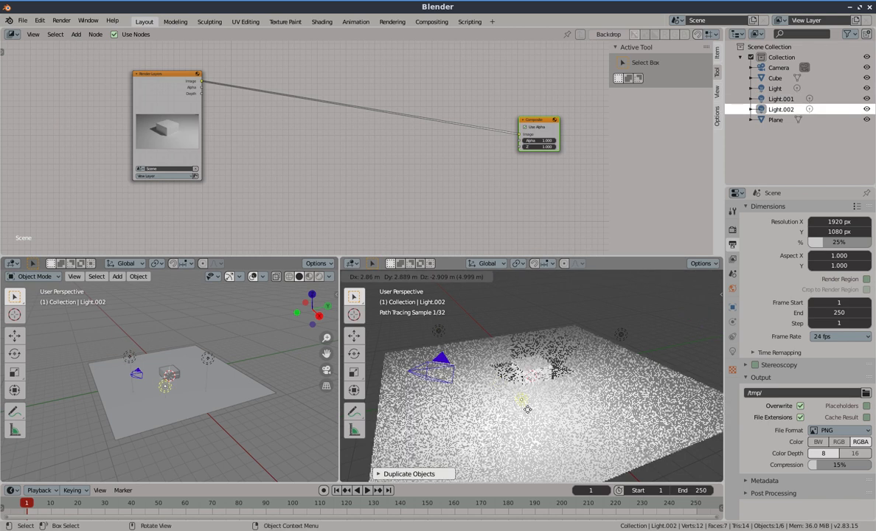
{"action": "left_click", "coordinate": [516, 437]}
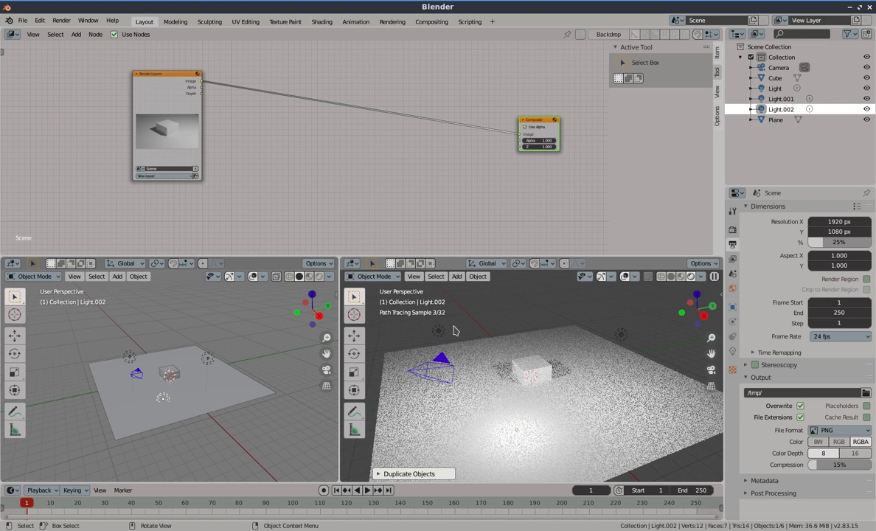
Select the light near the camera and raise it along the Z axis
{"action": "left_click", "coordinate": [439, 334]}
{"action": "left_click", "coordinate": [624, 334]}
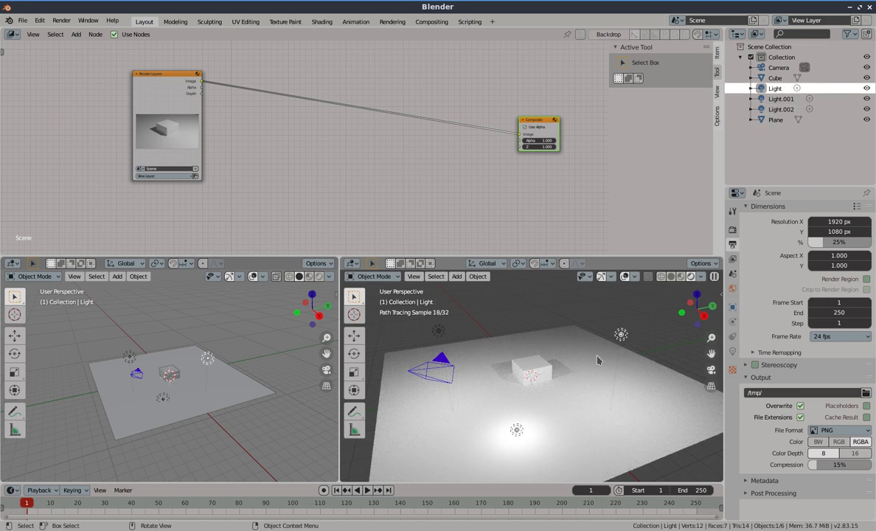
{"action": "middle_click_drag", "start_coordinate": [201, 369], "coordinate": [185, 429]}
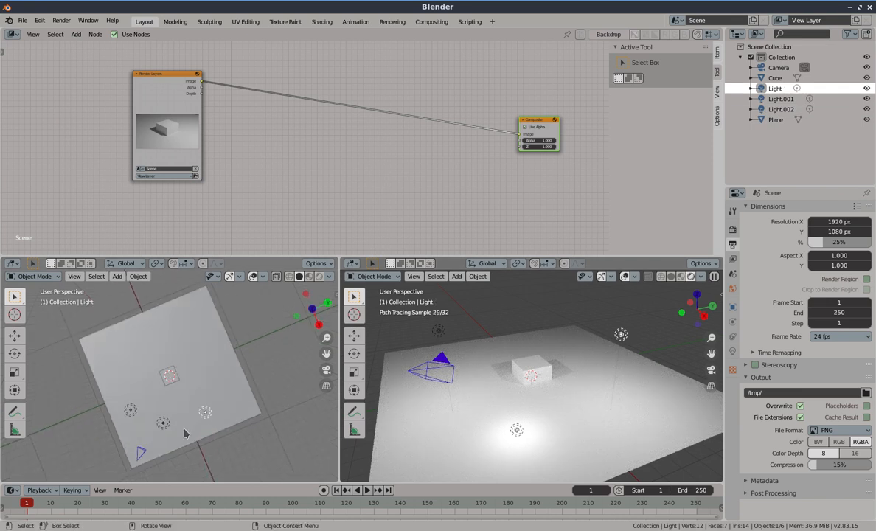
{"action": "left_click", "coordinate": [140, 414]}
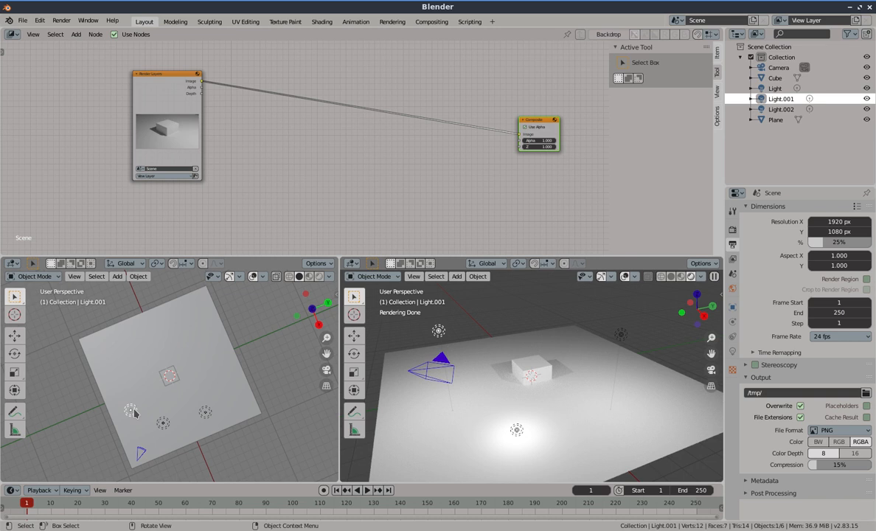
{"action": "middle_click_drag", "start_coordinate": [141, 416], "coordinate": [140, 355]}
{"action": "left_click", "coordinate": [127, 393]}
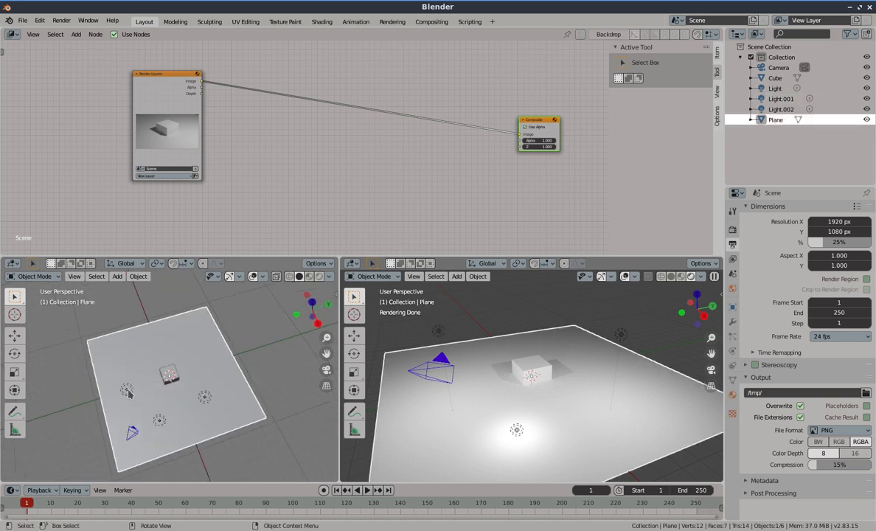
{"action": "left_click", "coordinate": [128, 393]}
{"action": "key", "text": "g"}
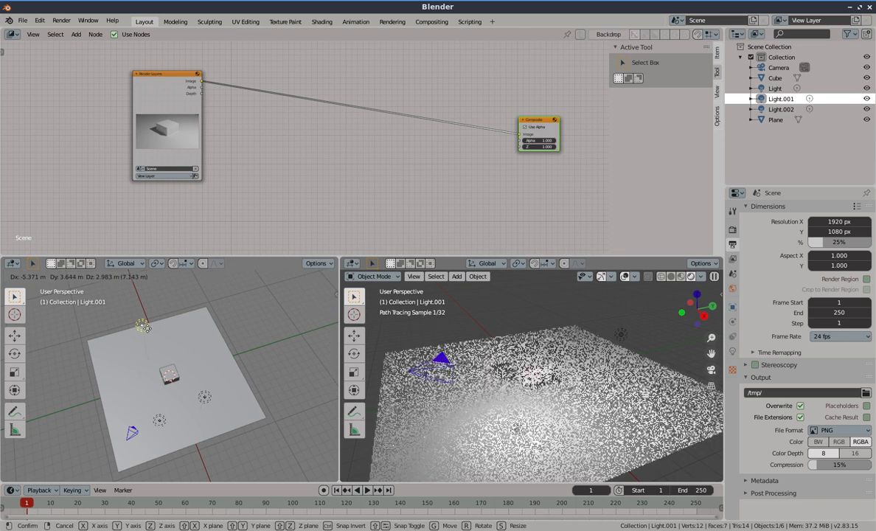
{"action": "key", "text": "z"}
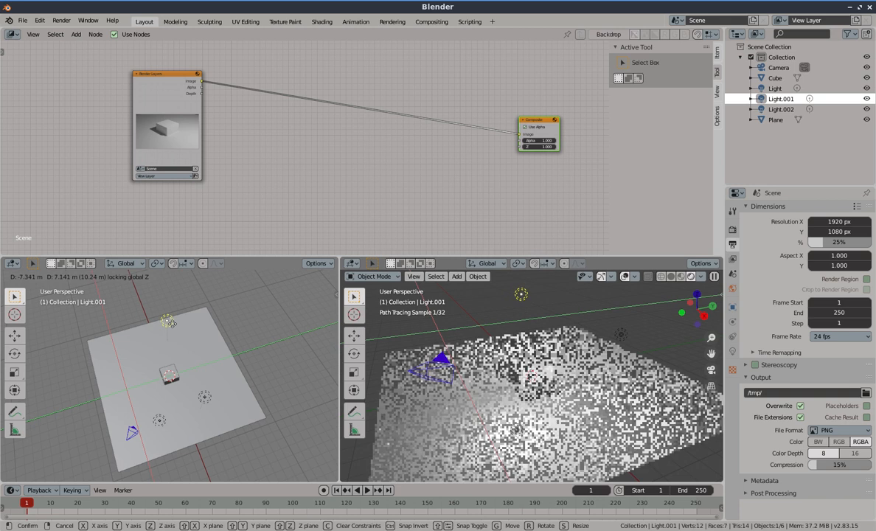
{"action": "left_click", "coordinate": [156, 327]}
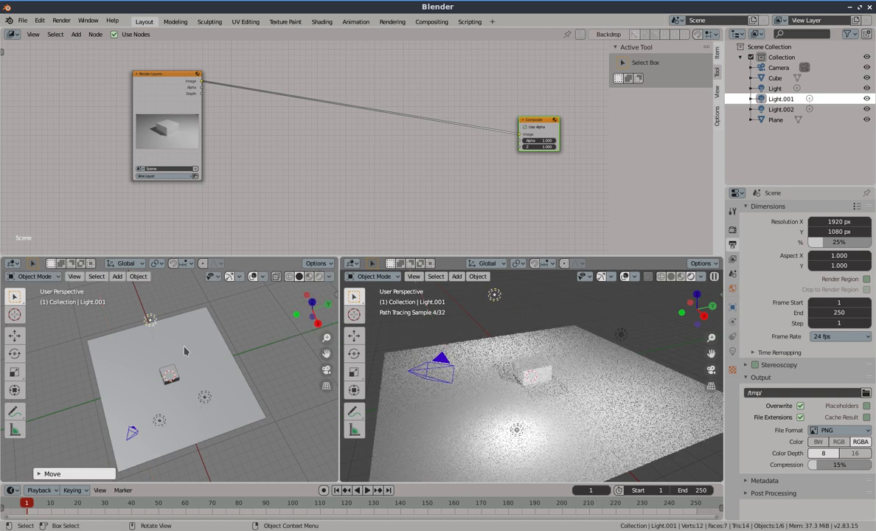
Move the overhead light sideways in the horizontal plane, keeping its height
{"action": "scroll", "coordinate": [180, 400], "scroll_direction": "down", "scroll_amount": 2}
{"action": "middle_click_drag", "start_coordinate": [181, 400], "coordinate": [140, 339]}
{"action": "scroll", "coordinate": [133, 333], "scroll_direction": "up", "scroll_amount": 3}
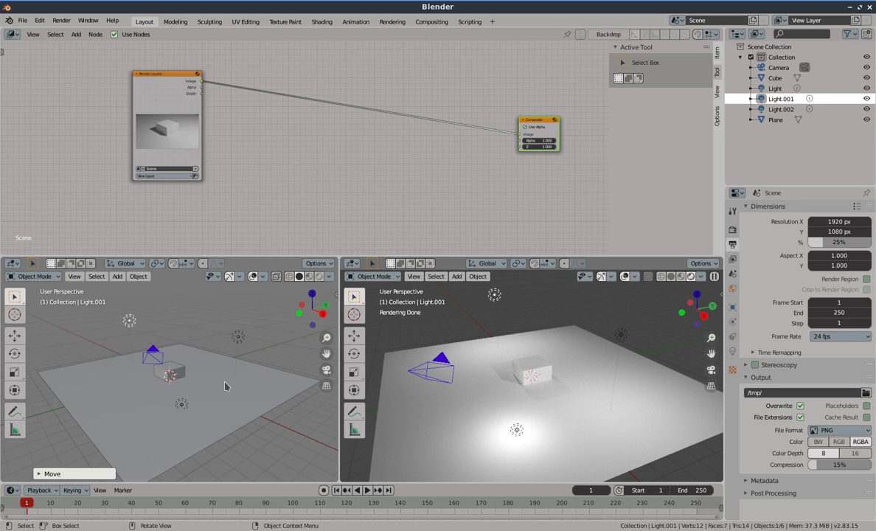
{"action": "middle_click_drag", "start_coordinate": [206, 361], "coordinate": [221, 398]}
{"action": "left_click", "coordinate": [621, 337]}
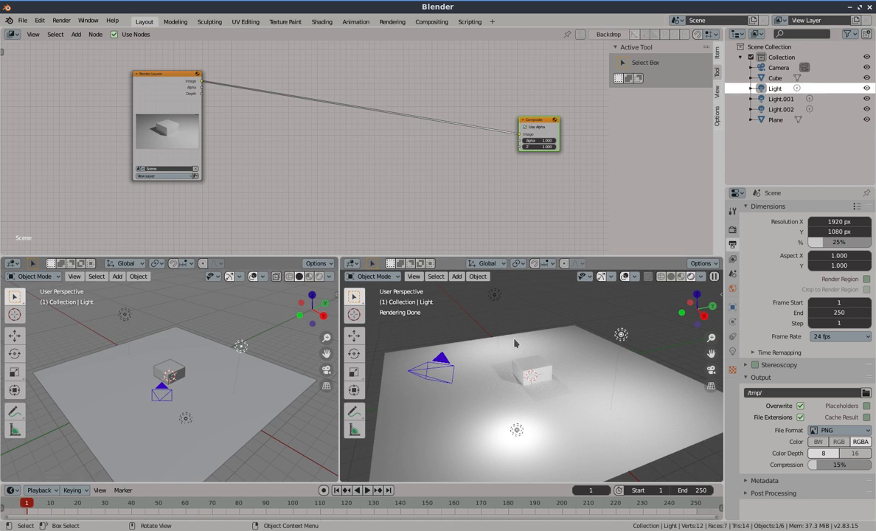
{"action": "key", "text": "g"}
{"action": "key", "text": "shift+z"}
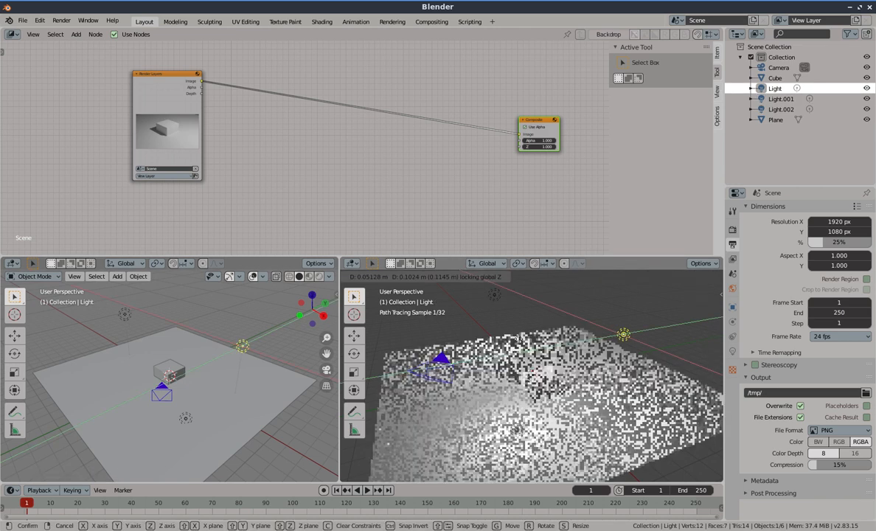
{"action": "left_click", "coordinate": [536, 345]}
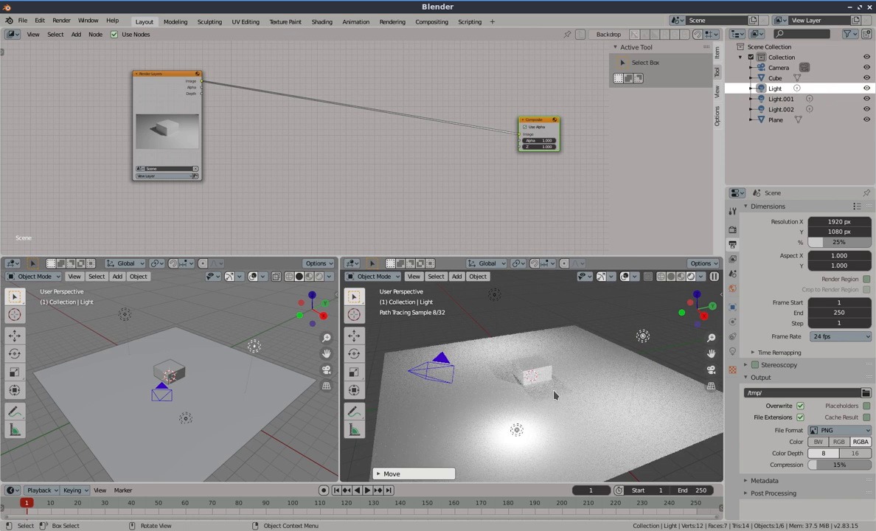
Move the cube up 1 m along the Z axis
{"action": "left_click", "coordinate": [527, 373]}
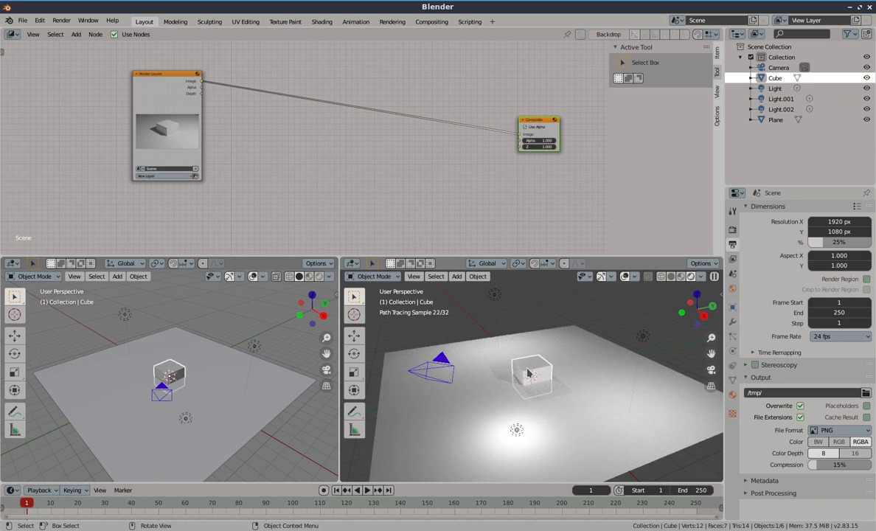
{"action": "key", "text": "g"}
{"action": "key", "text": "z"}
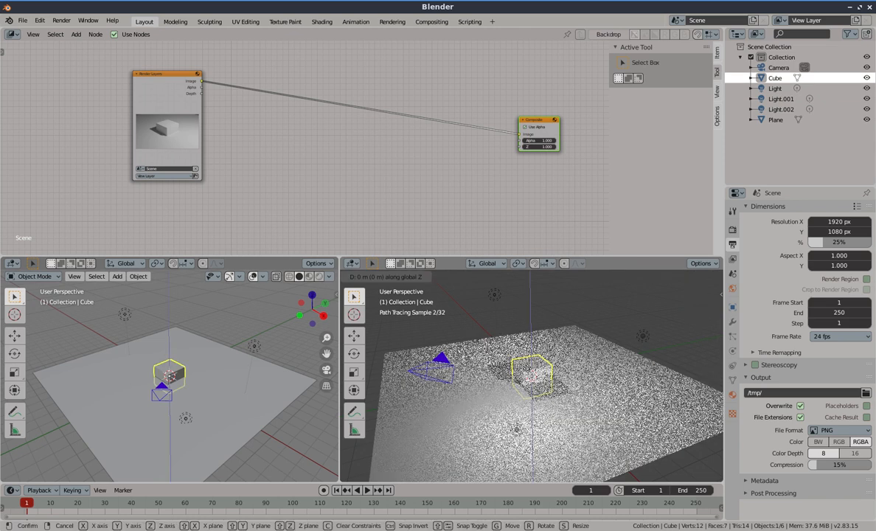
{"action": "key", "text": "1"}
{"action": "key", "text": "Return"}
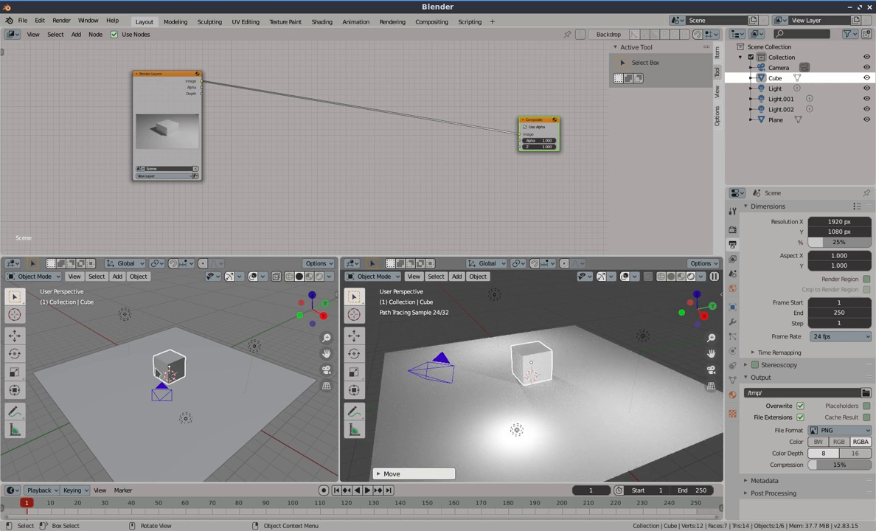
Add a UV sphere and raise it 1 m along the Z axis
{"action": "key", "text": "shift+a"}
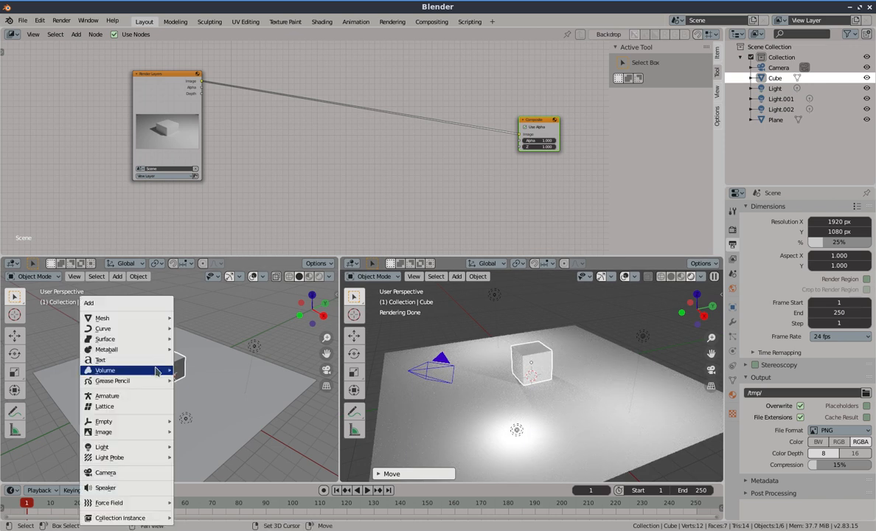
{"action": "mouse_move", "coordinate": [157, 319]}
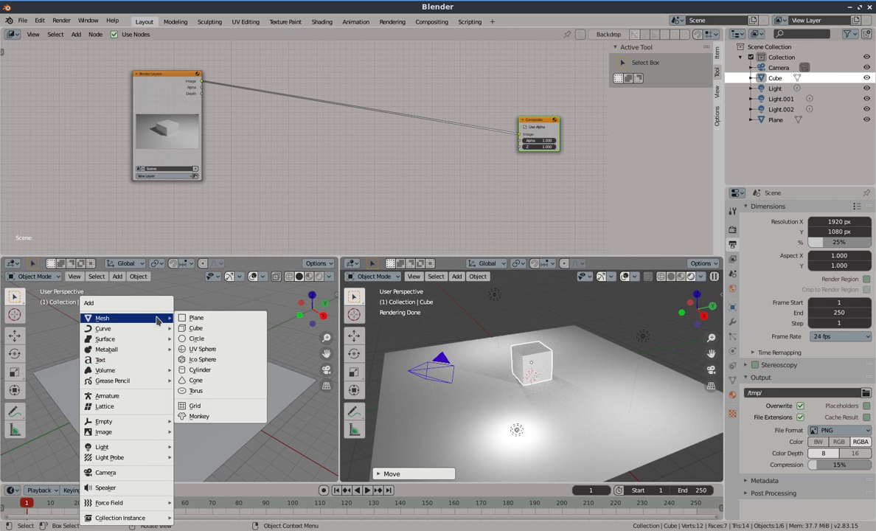
{"action": "left_click", "coordinate": [205, 349]}
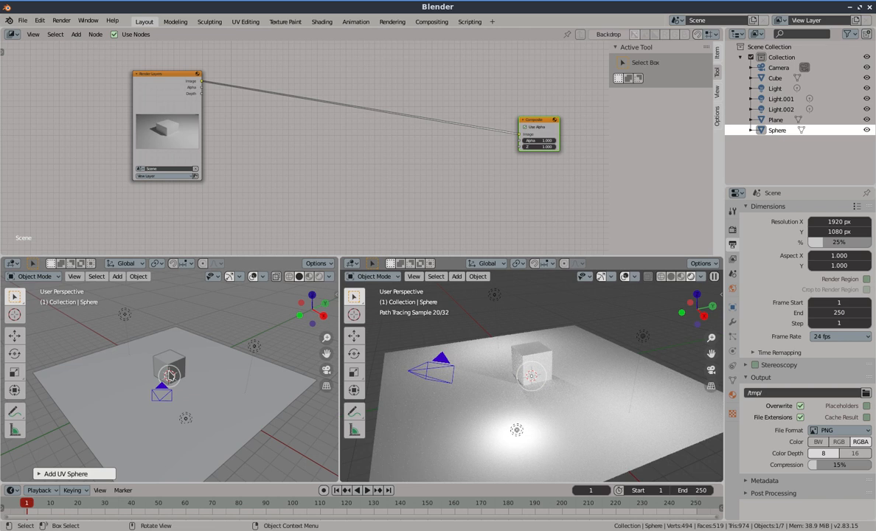
{"action": "key", "text": "g"}
{"action": "key", "text": "z"}
{"action": "key", "text": "1"}
{"action": "key", "text": "Return"}
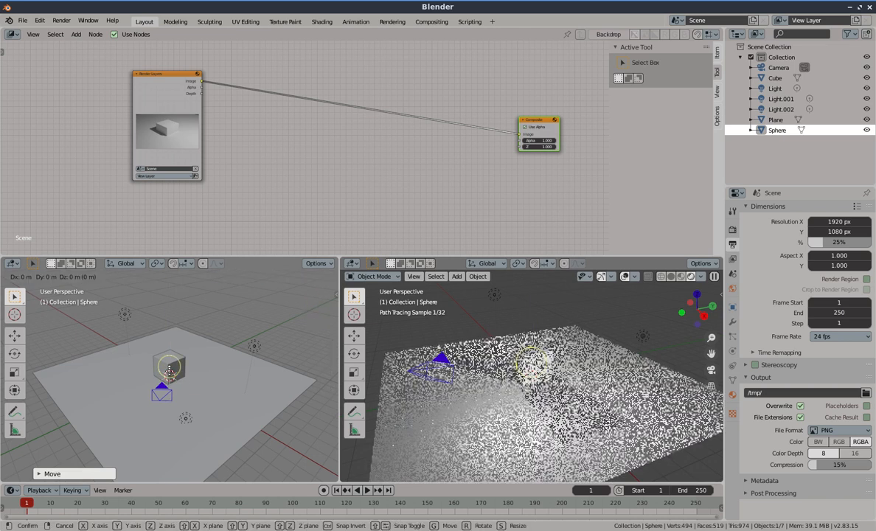
Slide the sphere horizontally beside the cube and shade it smooth
{"action": "key", "text": "g"}
{"action": "key", "text": "shift+z"}
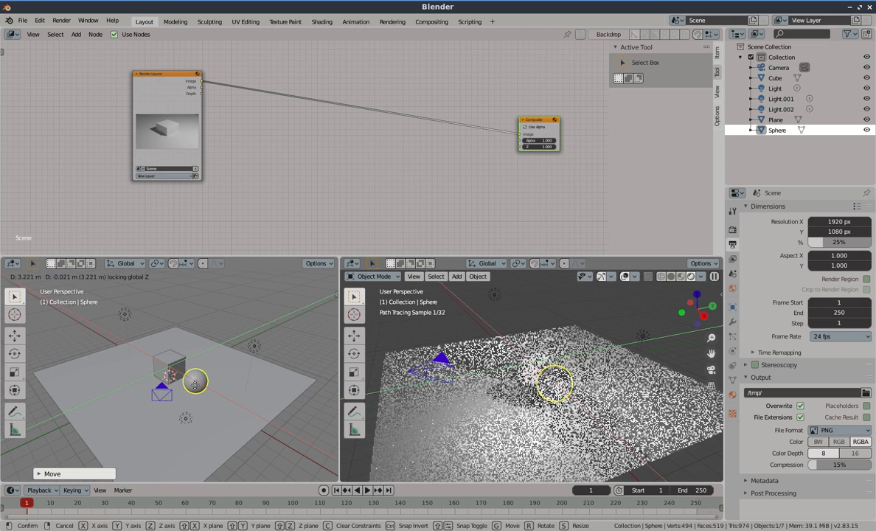
{"action": "left_click", "coordinate": [195, 385]}
{"action": "right_click", "coordinate": [197, 380]}
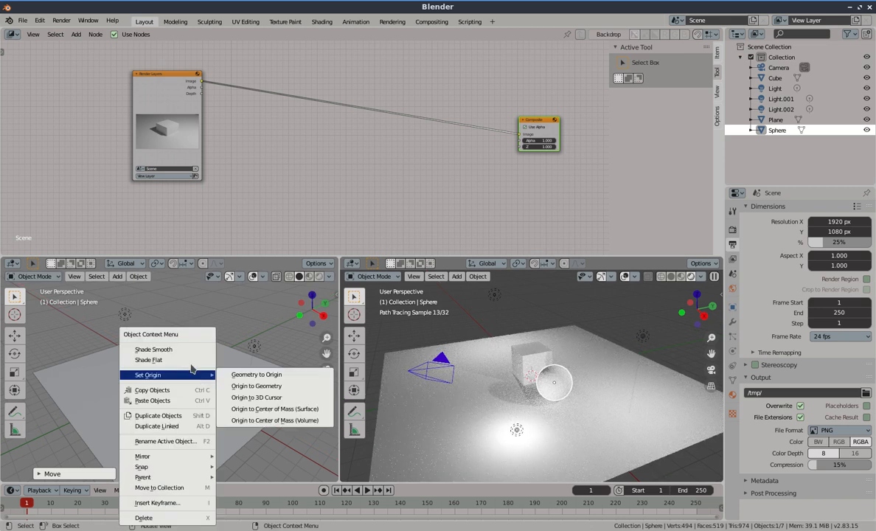
{"action": "left_click", "coordinate": [189, 355]}
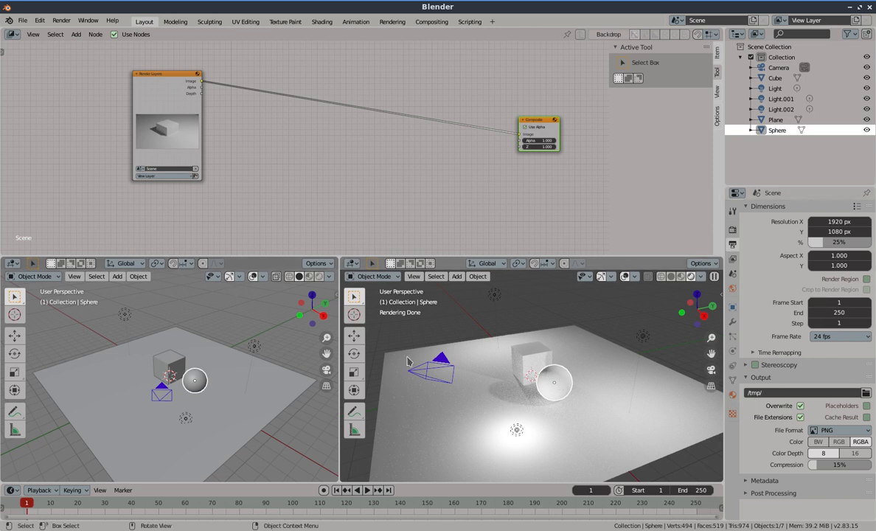
Add a Monkey mesh and raise it 1 m along the Z axis
{"action": "middle_click_drag", "start_coordinate": [533, 364], "coordinate": [561, 389]}
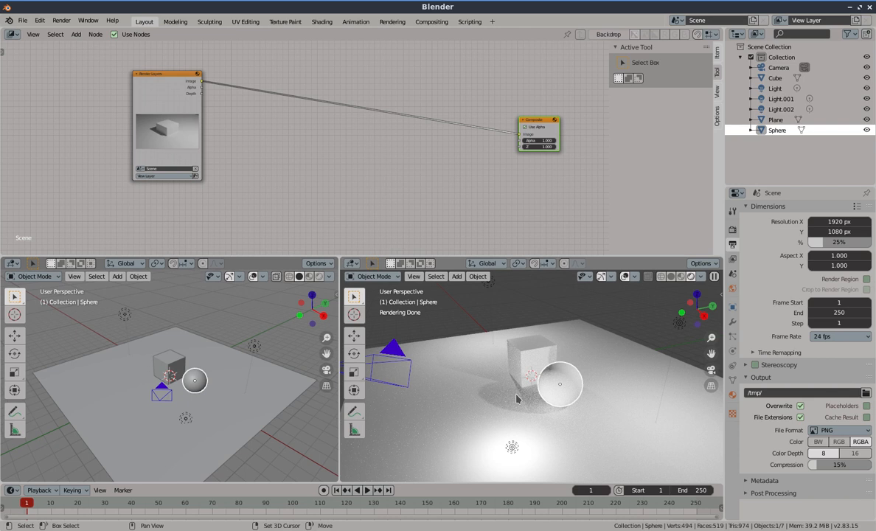
{"action": "key", "text": "shift+a"}
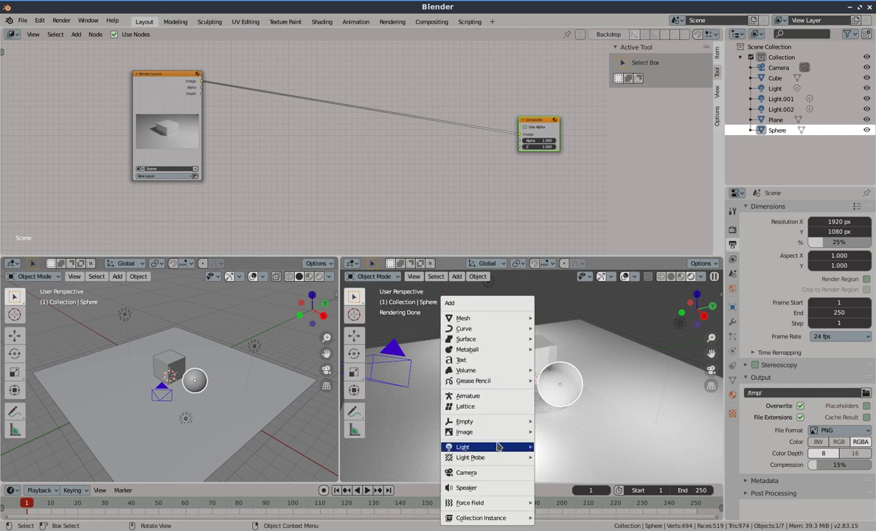
{"action": "mouse_move", "coordinate": [490, 318]}
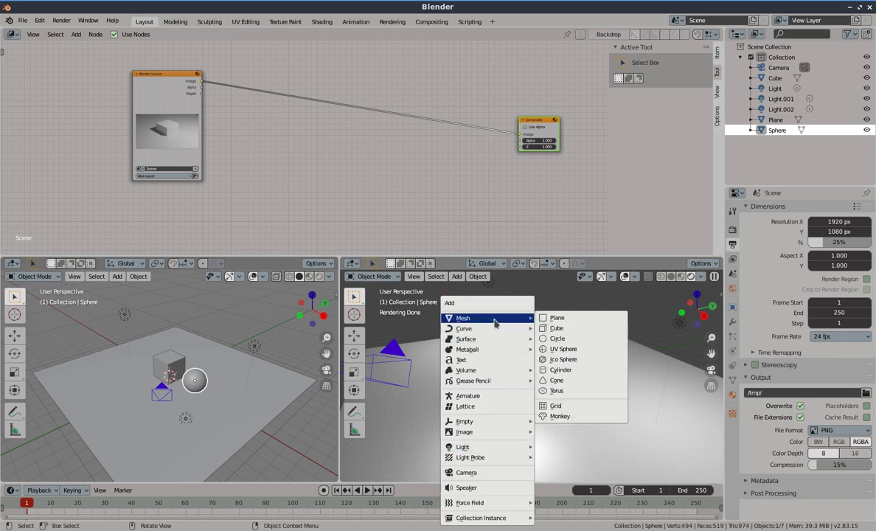
{"action": "left_click", "coordinate": [579, 417]}
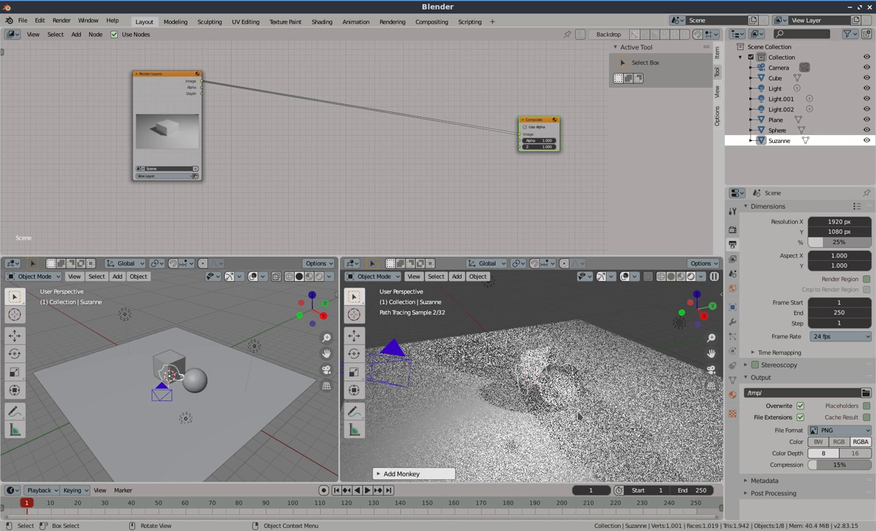
{"action": "key", "text": "g"}
{"action": "key", "text": "z"}
{"action": "key", "text": "1"}
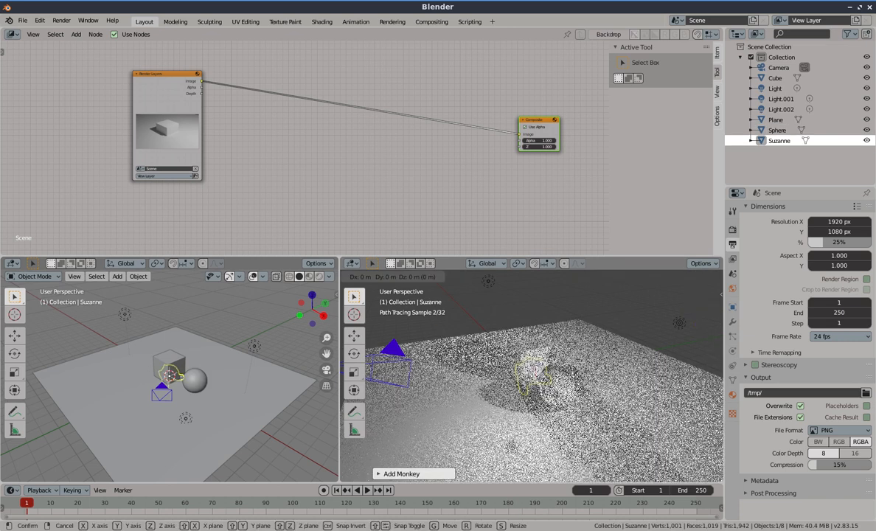
{"action": "key", "text": "Return"}
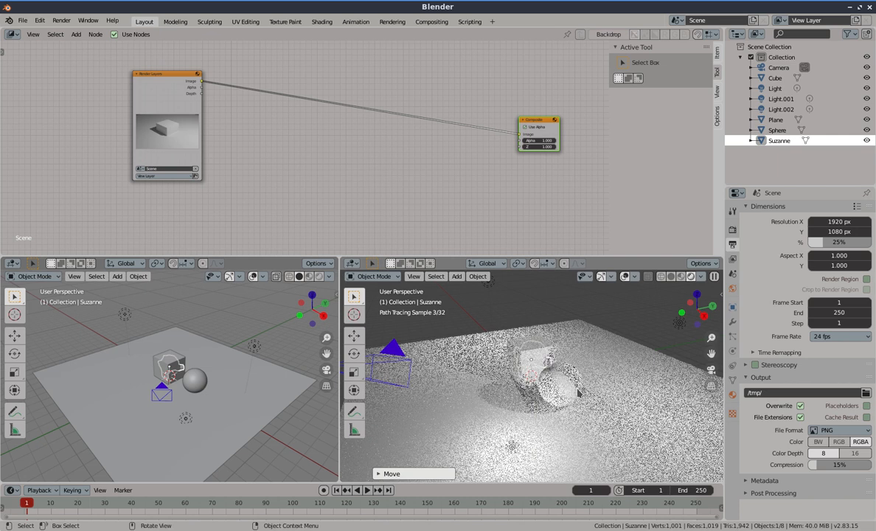
Raise the monkey further along Z so it sits above the cube
{"action": "key", "text": "g"}
{"action": "key", "text": "z"}
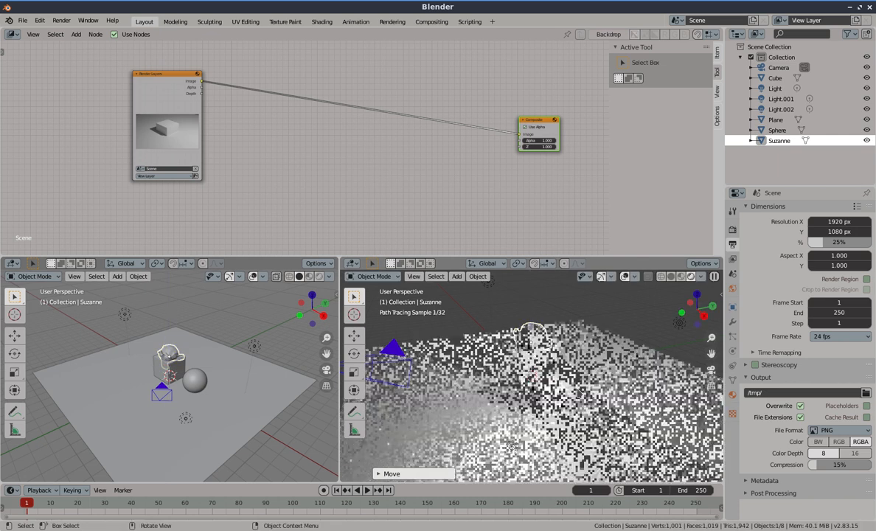
{"action": "left_click", "coordinate": [602, 379]}
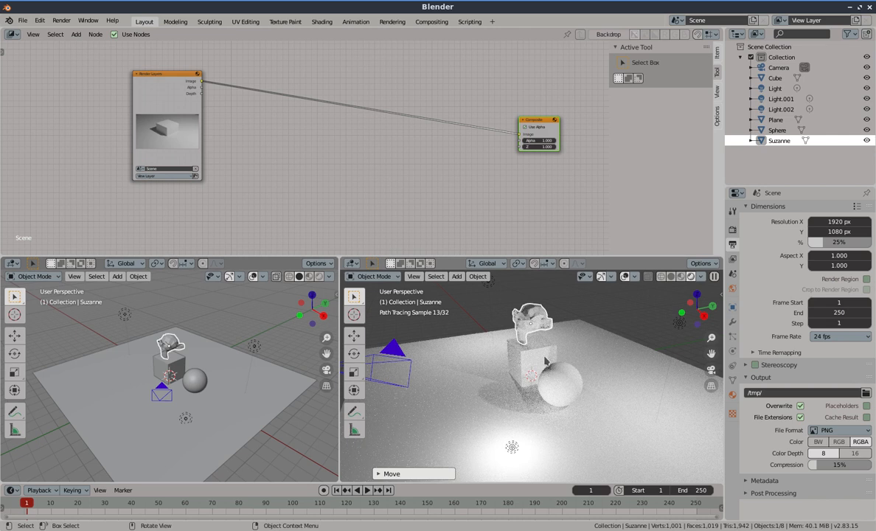
Through the camera view, reposition the camera horizontally nearer the objects to frame them
{"action": "middle_click_drag", "start_coordinate": [530, 356], "coordinate": [558, 361]}
{"action": "key", "text": "KP_0"}
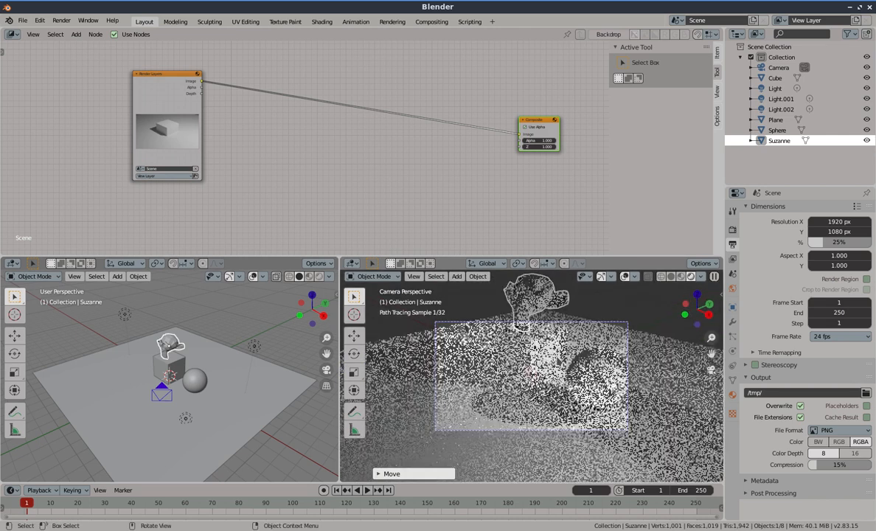
{"action": "left_click", "coordinate": [162, 396]}
{"action": "left_click", "coordinate": [165, 399]}
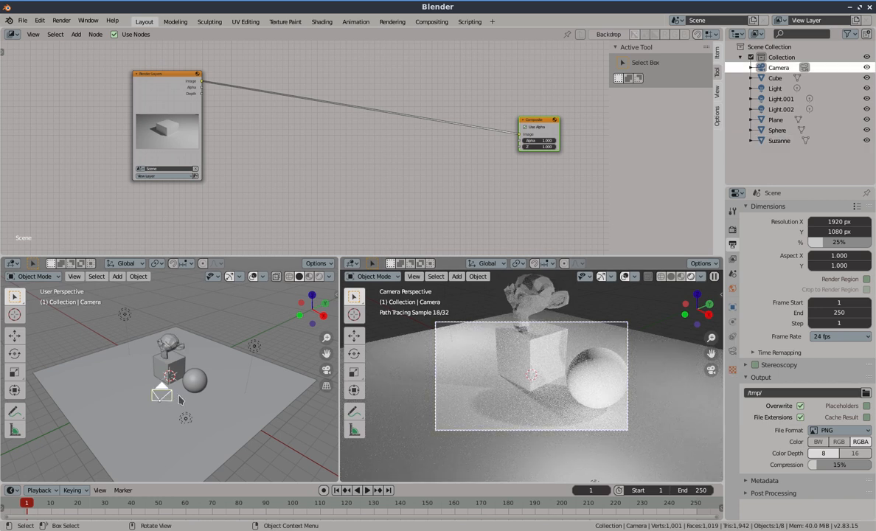
{"action": "key", "text": "g"}
{"action": "key", "text": "shift+z"}
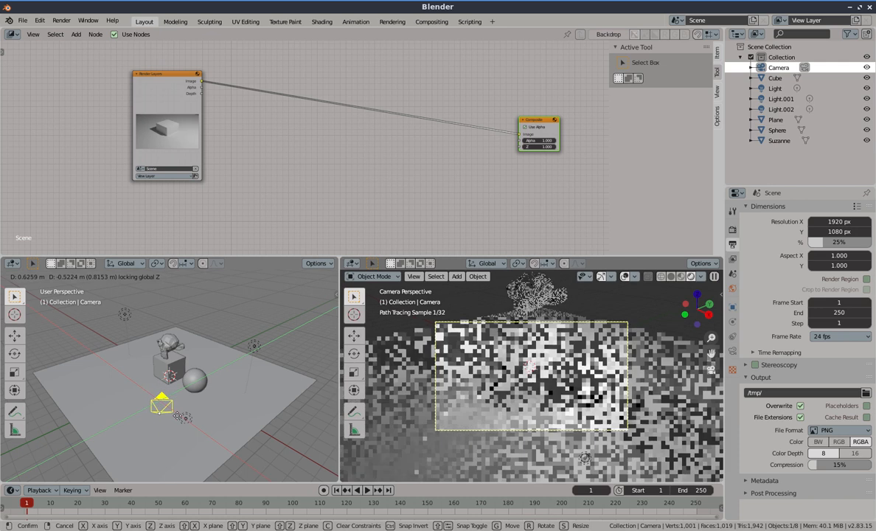
{"action": "left_click", "coordinate": [182, 426]}
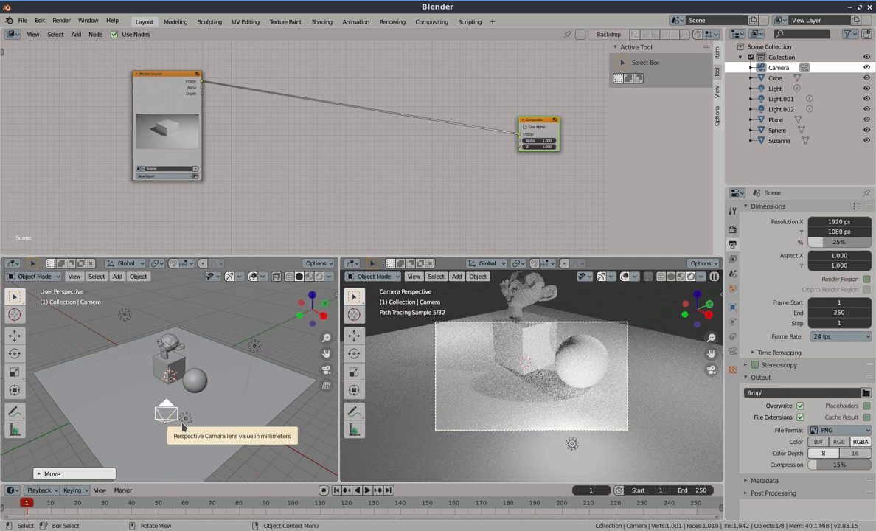
{"action": "key", "text": "g"}
{"action": "key", "text": "shift+z"}
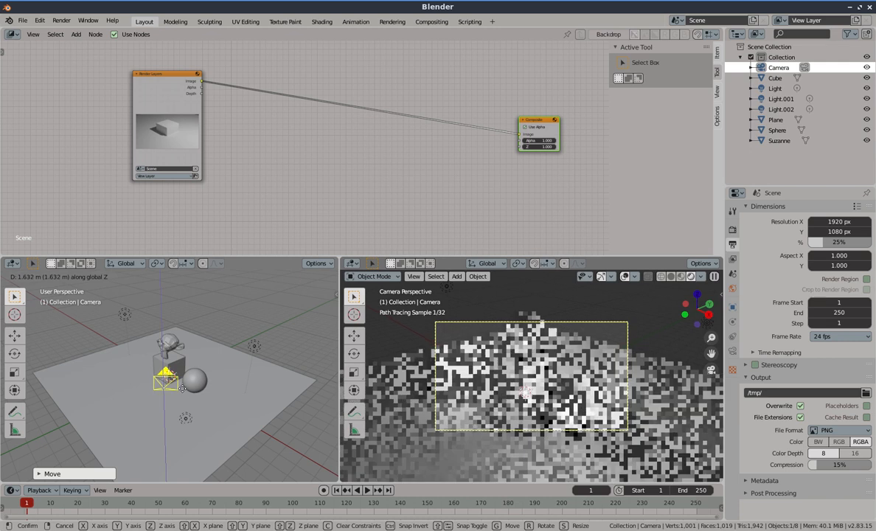
{"action": "left_click", "coordinate": [182, 388]}
{"action": "left_click", "coordinate": [177, 416]}
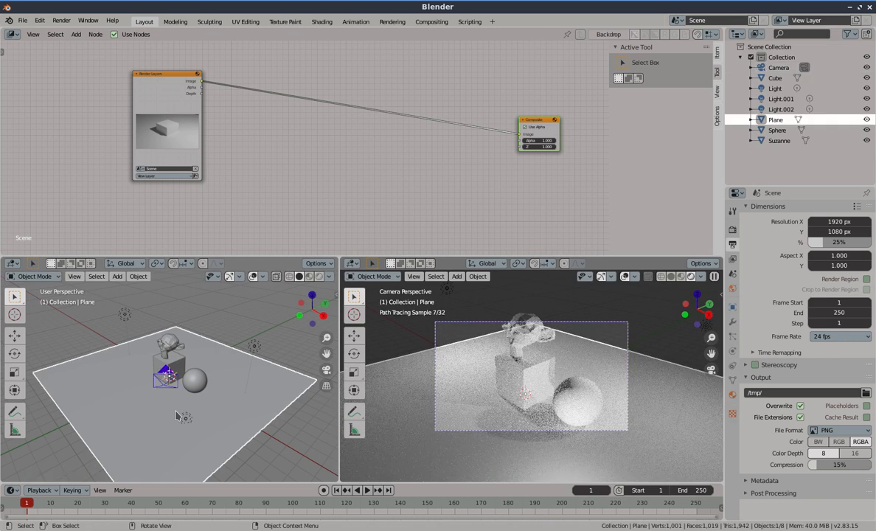
Slide the ground plane horizontally and scale it up slightly
{"action": "key", "text": "g"}
{"action": "key", "text": "shift+z"}
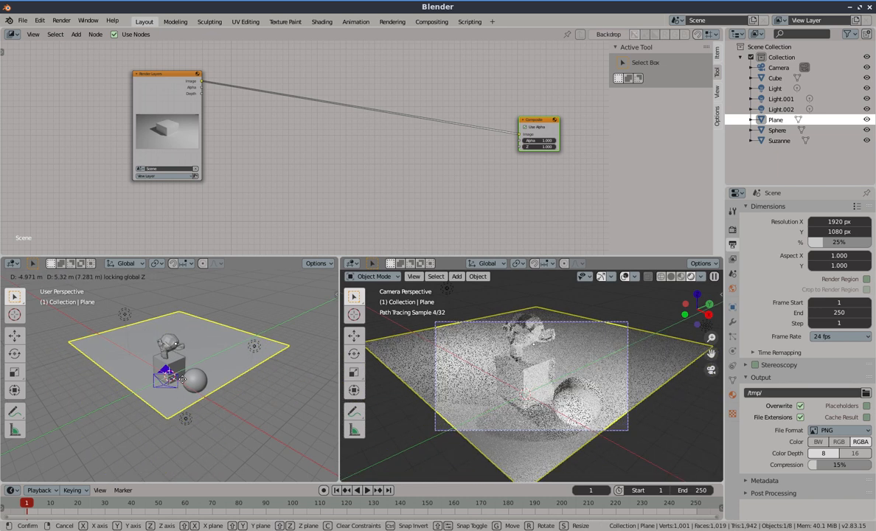
{"action": "left_click", "coordinate": [182, 378]}
{"action": "key", "text": "s"}
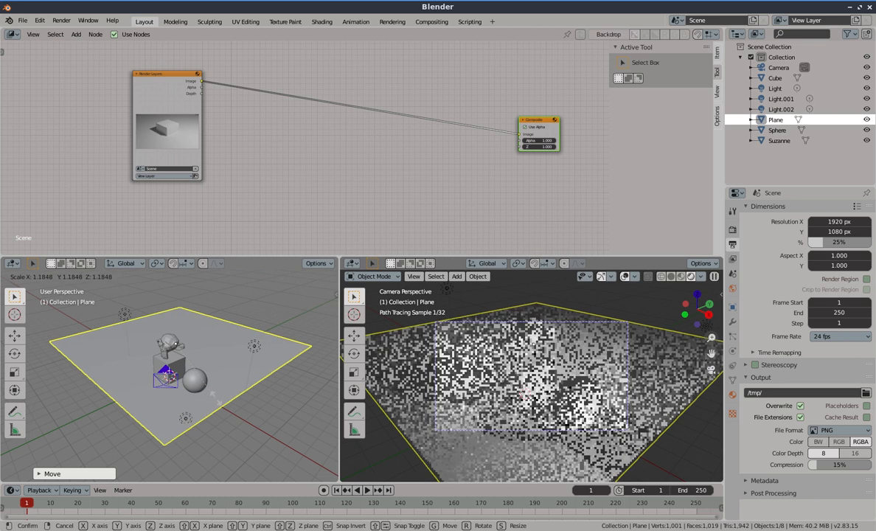
{"action": "left_click", "coordinate": [222, 404]}
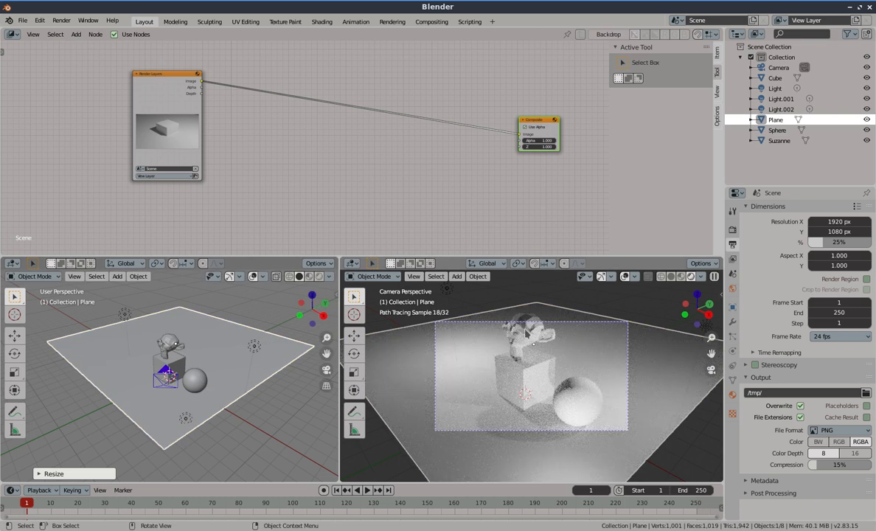
Select the camera and raise it about 0.65 m along Z
{"action": "left_click", "coordinate": [545, 323]}
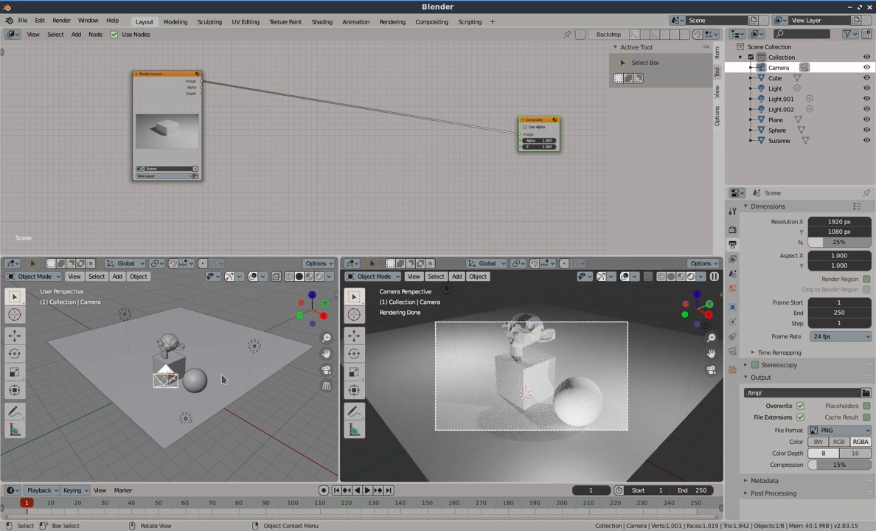
{"action": "key", "text": "g"}
{"action": "key", "text": "z"}
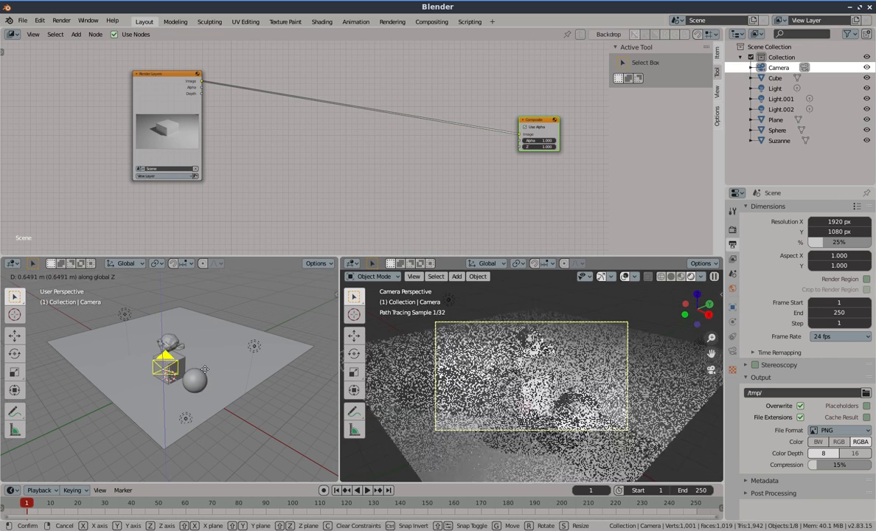
{"action": "left_click", "coordinate": [218, 382]}
Reselect the ground plane, shift it horizontally again and enlarge it so it fills the camera frame
{"action": "left_click", "coordinate": [382, 363]}
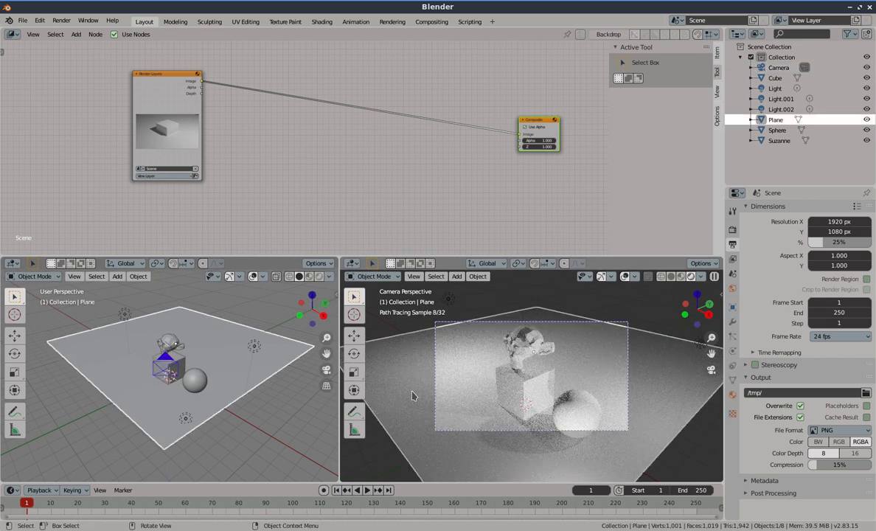
{"action": "key", "text": "g"}
{"action": "key", "text": "shift+z"}
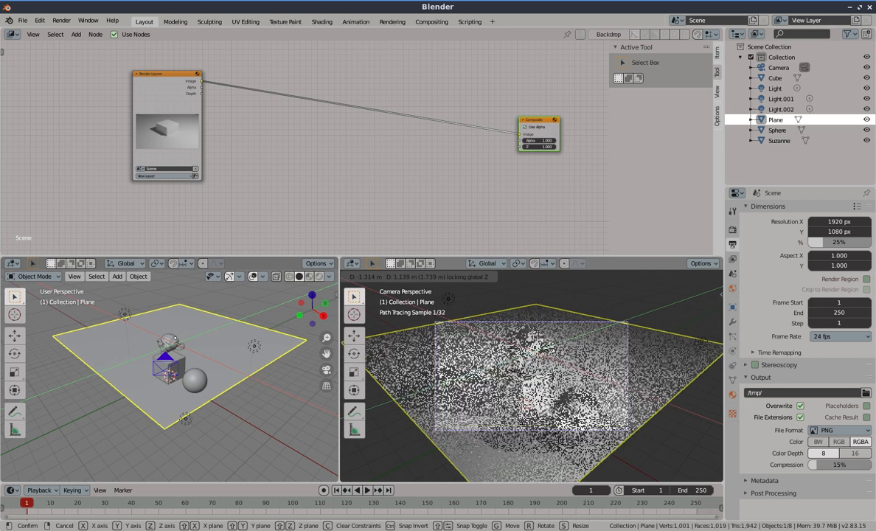
{"action": "left_click", "coordinate": [410, 382]}
{"action": "key", "text": "s"}
{"action": "left_click", "coordinate": [455, 390]}
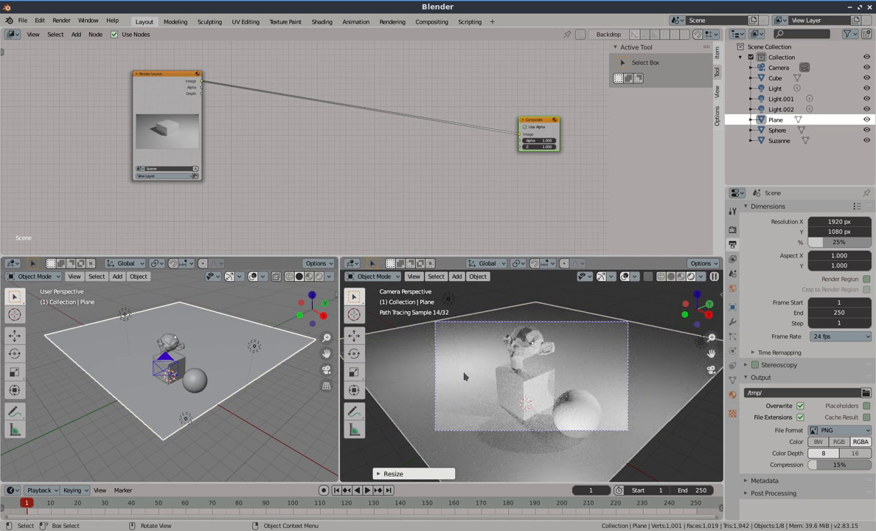
Save the scene as light_groups_tuto.blend in the blender2020-06 folder
{"action": "key", "text": "ctrl+s"}
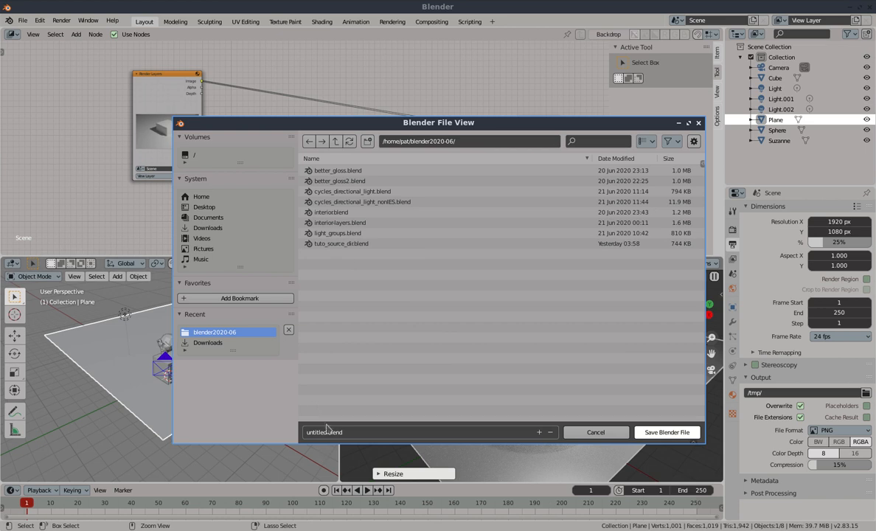
{"action": "left_click", "coordinate": [334, 234]}
{"action": "left_click", "coordinate": [337, 433]}
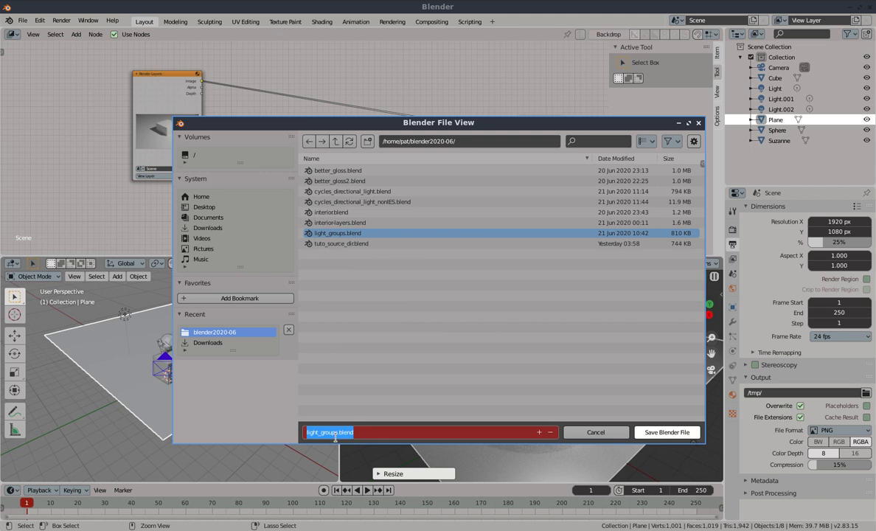
{"action": "left_click", "coordinate": [337, 434]}
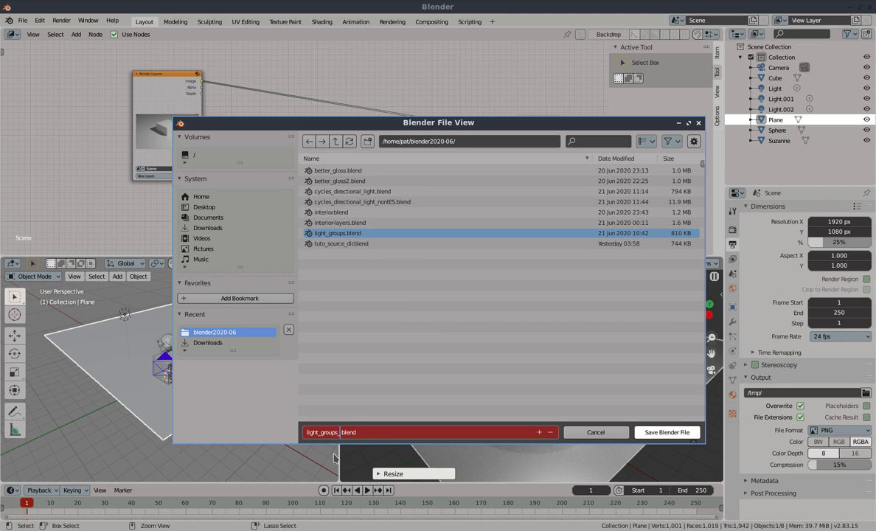
{"action": "type", "text": "_tuto"}
{"action": "left_click", "coordinate": [667, 432]}
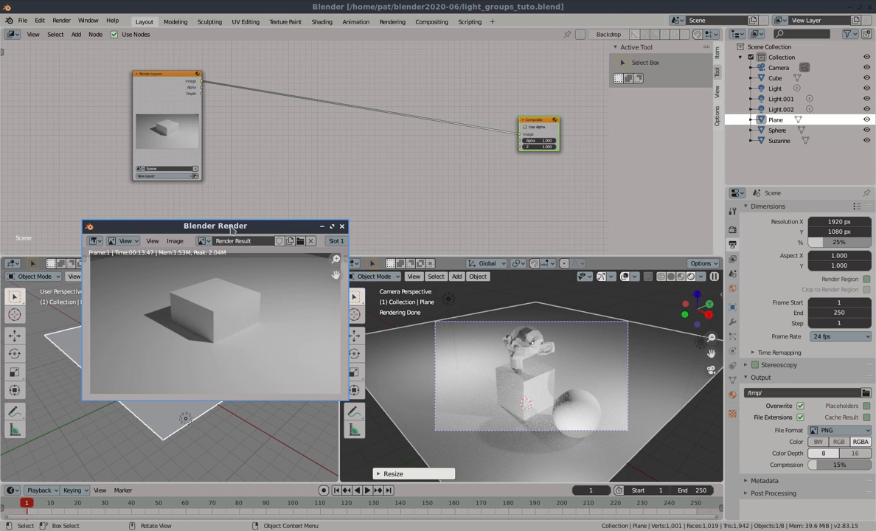
Move the render window aside and render the current frame
{"action": "left_click_drag", "start_coordinate": [226, 233], "coordinate": [215, 274]}
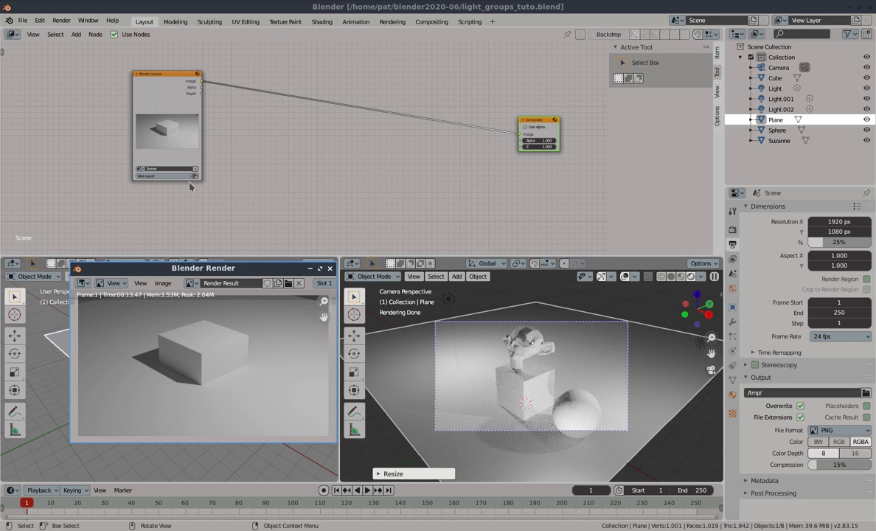
{"action": "key", "text": "F12"}
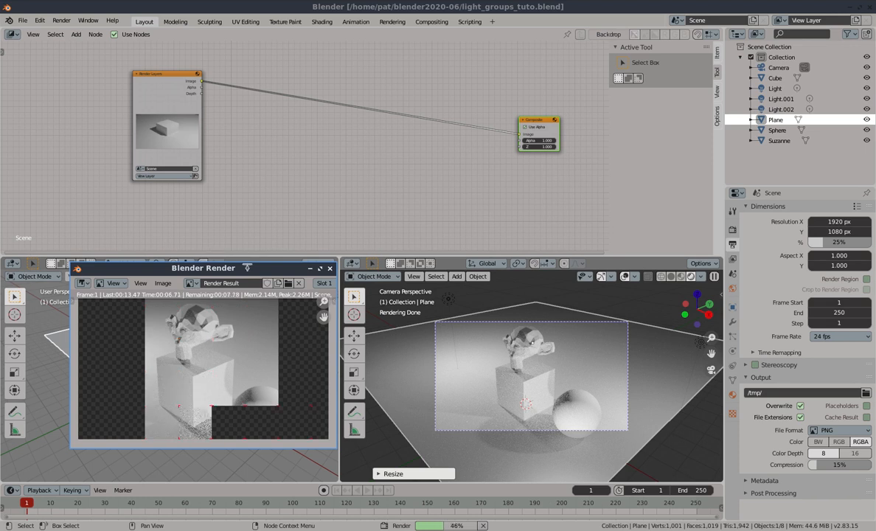
Set Cycles to the Experimental feature set with GPU Compute device, and switch the camera viewport to wireframe shading
{"action": "left_click", "coordinate": [732, 229]}
{"action": "left_click", "coordinate": [833, 222]}
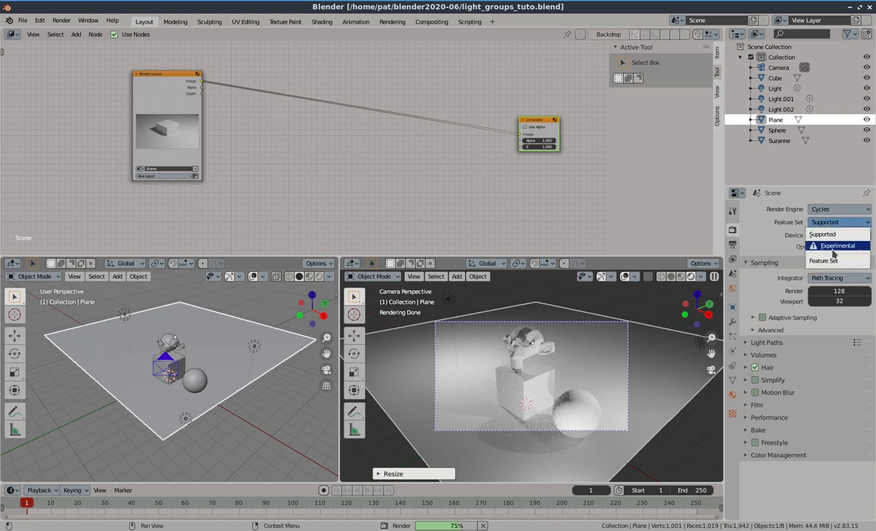
{"action": "left_click", "coordinate": [833, 247]}
{"action": "left_click", "coordinate": [818, 234]}
{"action": "left_click", "coordinate": [769, 249]}
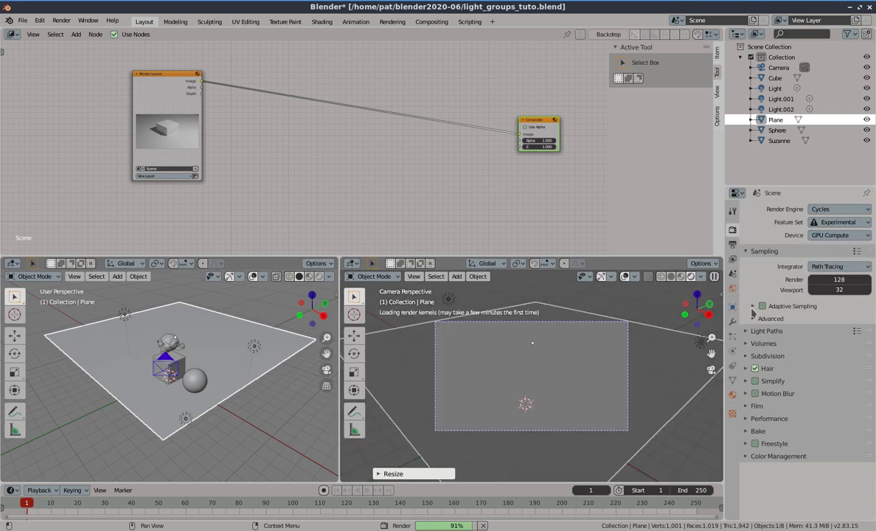
{"action": "left_click", "coordinate": [660, 277]}
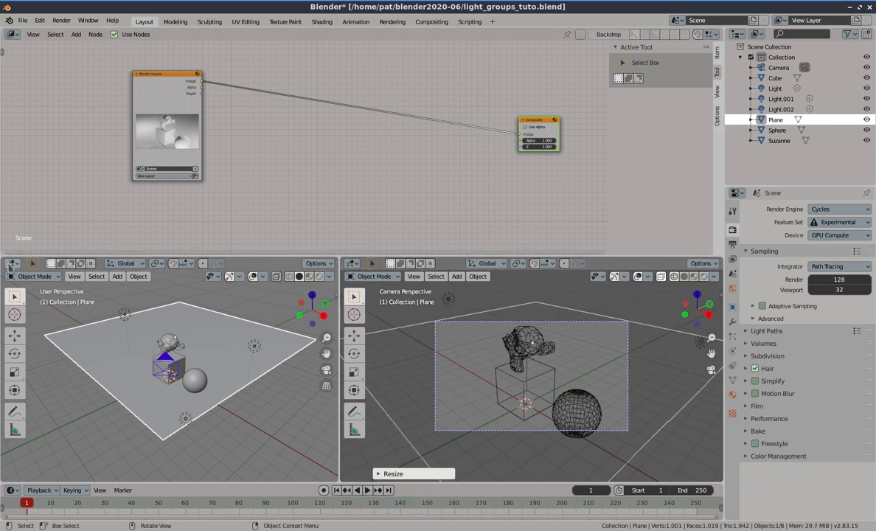
Add a Viewer node fed by the Render Layers image output and place it below the Composite node
{"action": "left_click", "coordinate": [154, 95], "text": "ctrl+shift"}
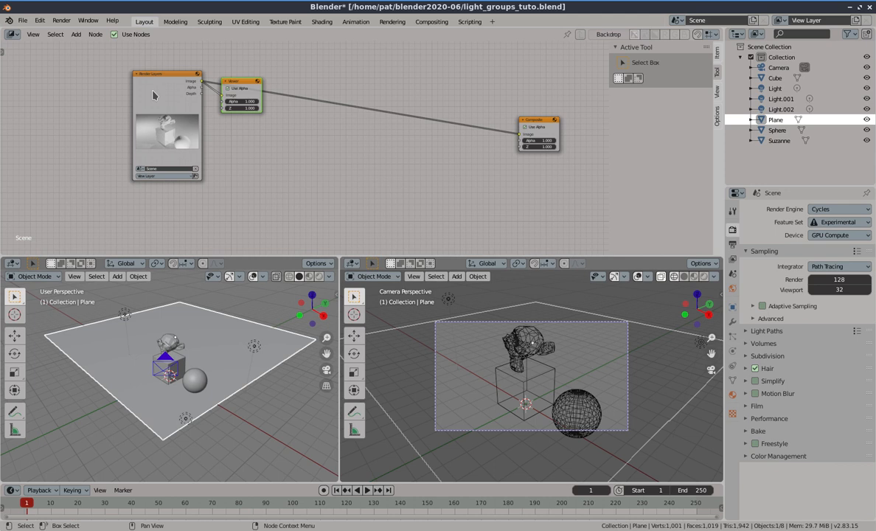
{"action": "left_click_drag", "start_coordinate": [223, 93], "coordinate": [510, 191]}
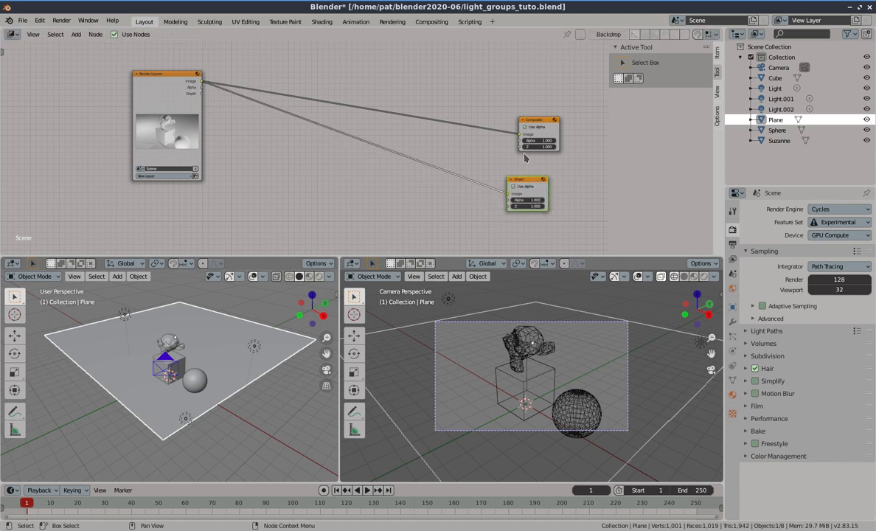
{"action": "left_click", "coordinate": [538, 123]}
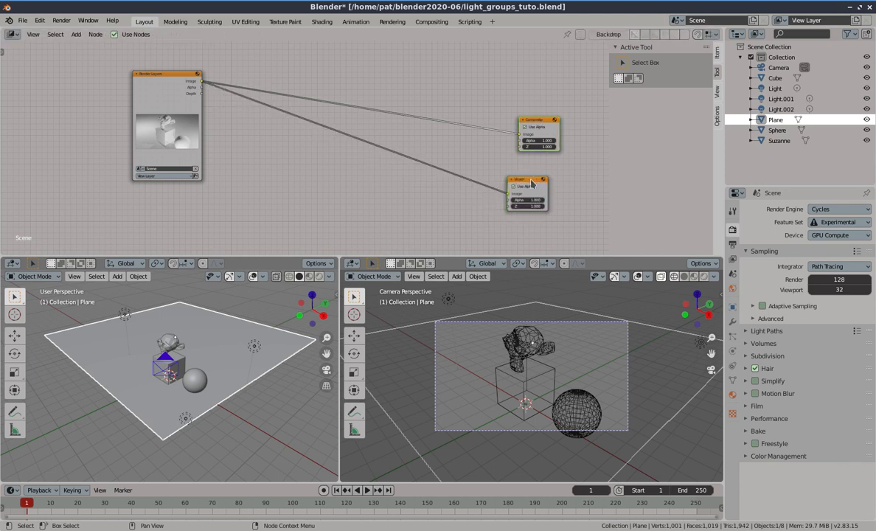
{"action": "left_click", "coordinate": [518, 190]}
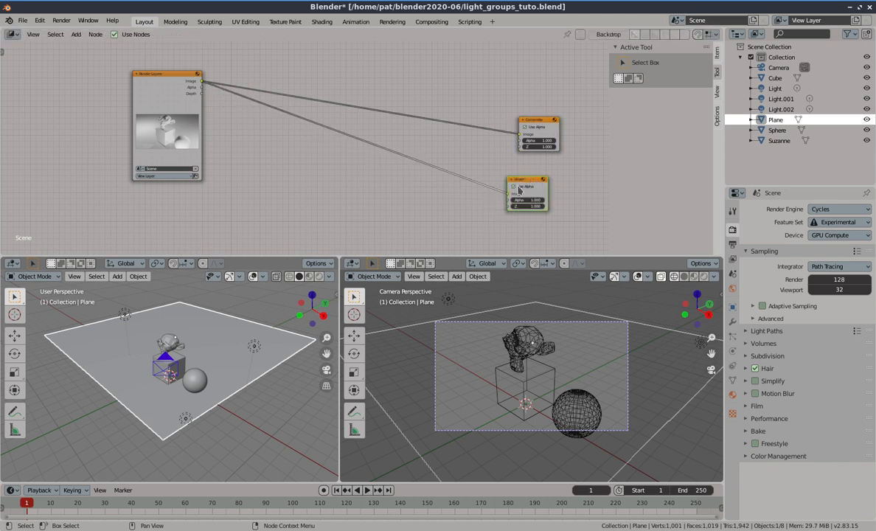
Change the 3D viewport beside the camera view into an Image Editor showing Render Result
{"action": "left_click", "coordinate": [9, 265]}
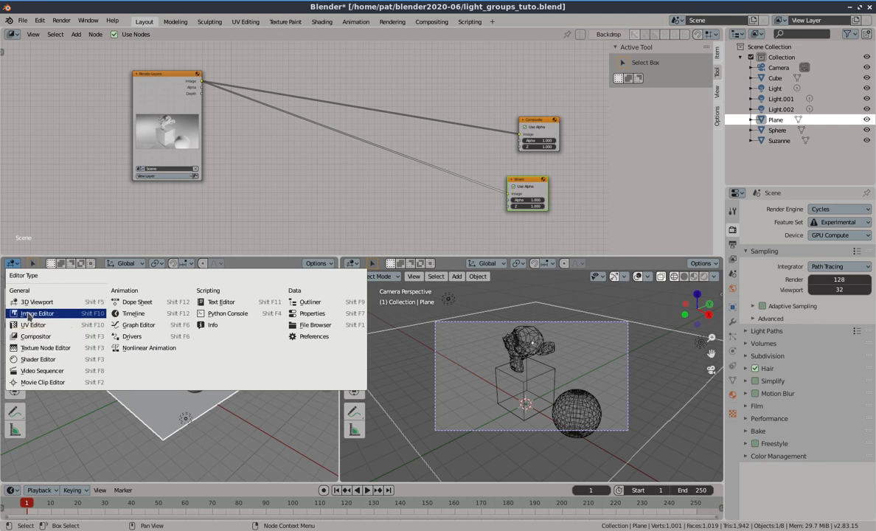
{"action": "left_click", "coordinate": [28, 315]}
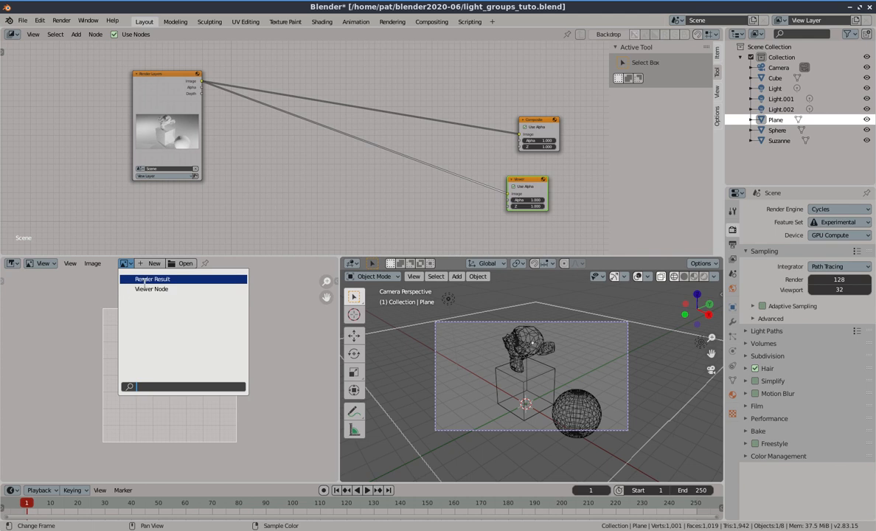
{"action": "left_click", "coordinate": [148, 278]}
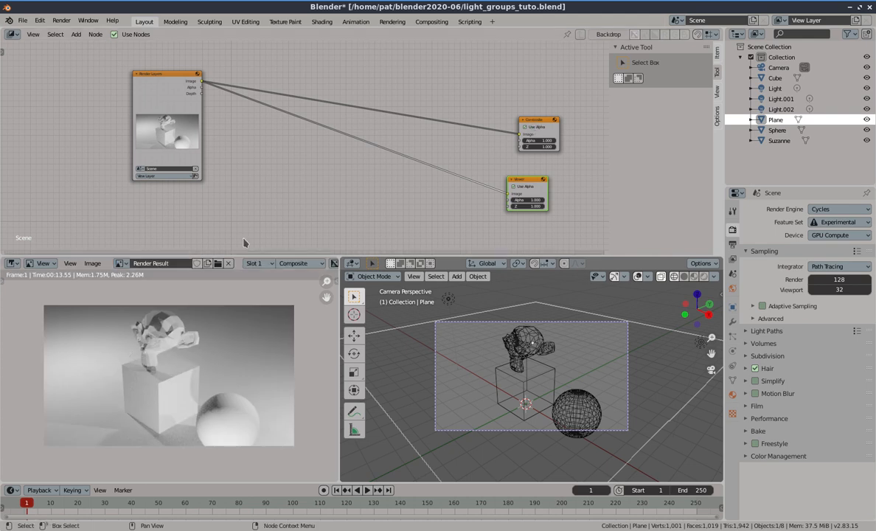
Switch the Image Editor between the View Layer and Composite passes, then display the Viewer Node image
{"action": "left_click", "coordinate": [120, 263]}
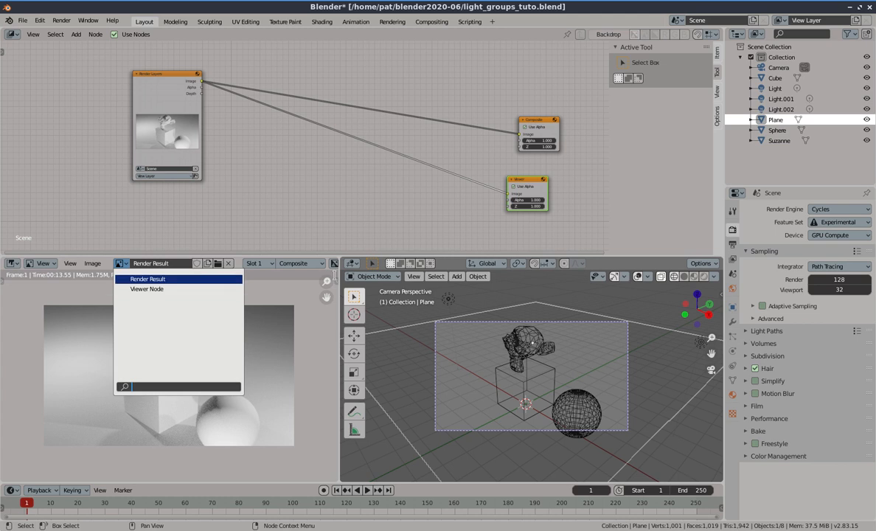
{"action": "left_click", "coordinate": [317, 263]}
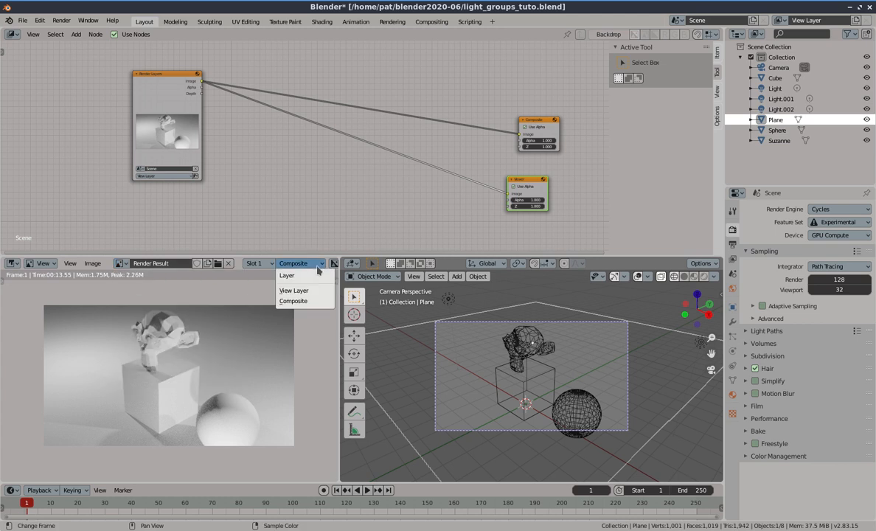
{"action": "left_click", "coordinate": [317, 267]}
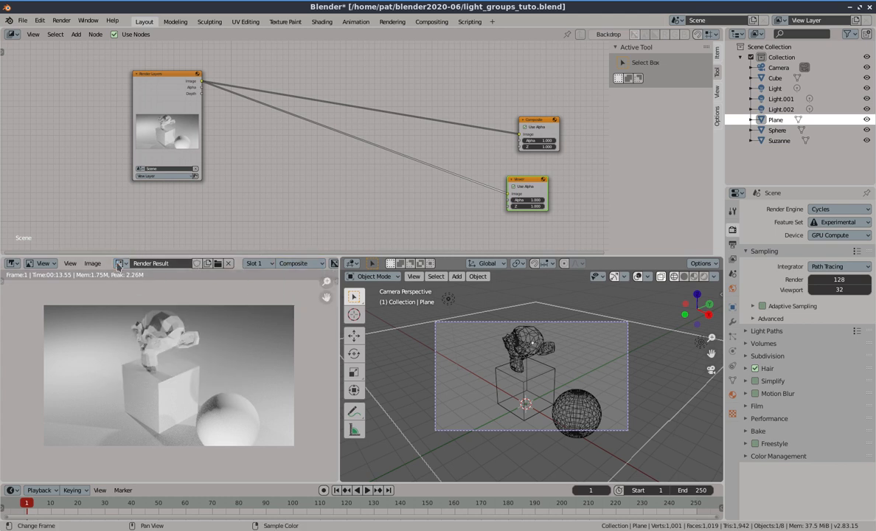
{"action": "left_click", "coordinate": [280, 265]}
{"action": "left_click", "coordinate": [290, 291]}
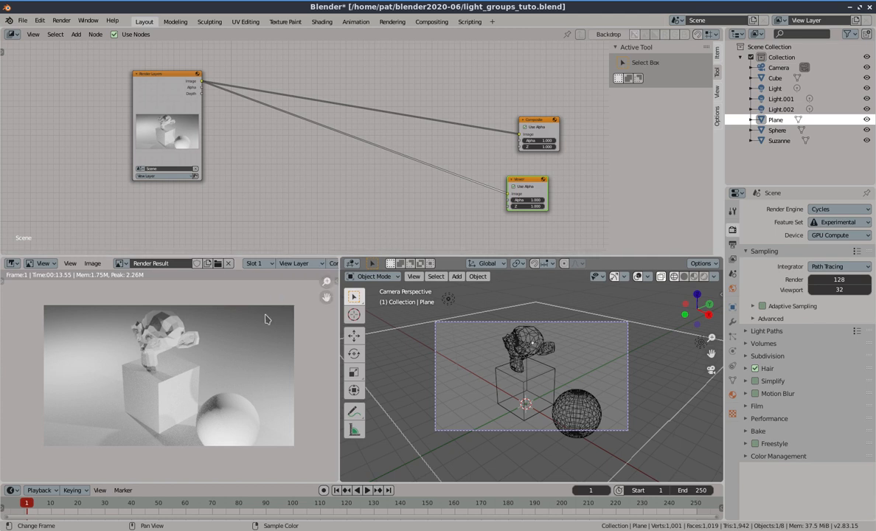
{"action": "left_click", "coordinate": [281, 263]}
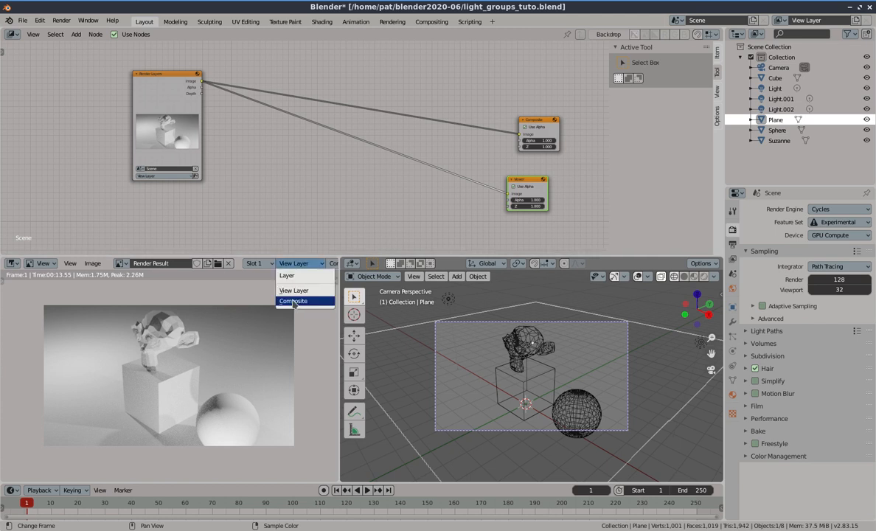
{"action": "left_click", "coordinate": [293, 301]}
{"action": "left_click", "coordinate": [121, 263]}
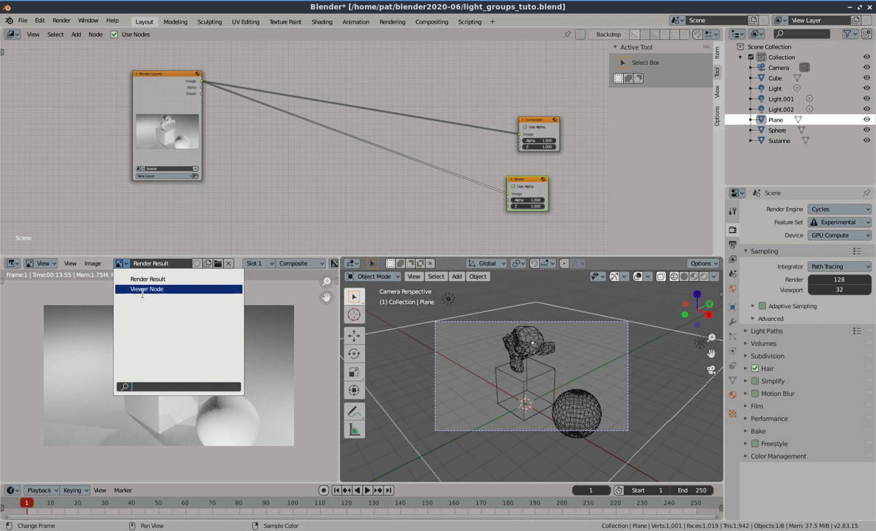
{"action": "left_click", "coordinate": [142, 289]}
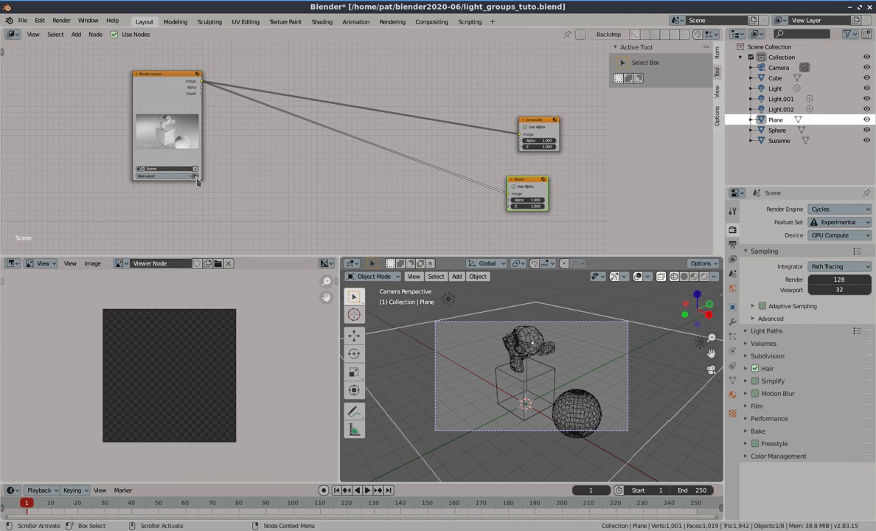
Render the frame, then move the render window aside and close it
{"action": "key", "text": "F12"}
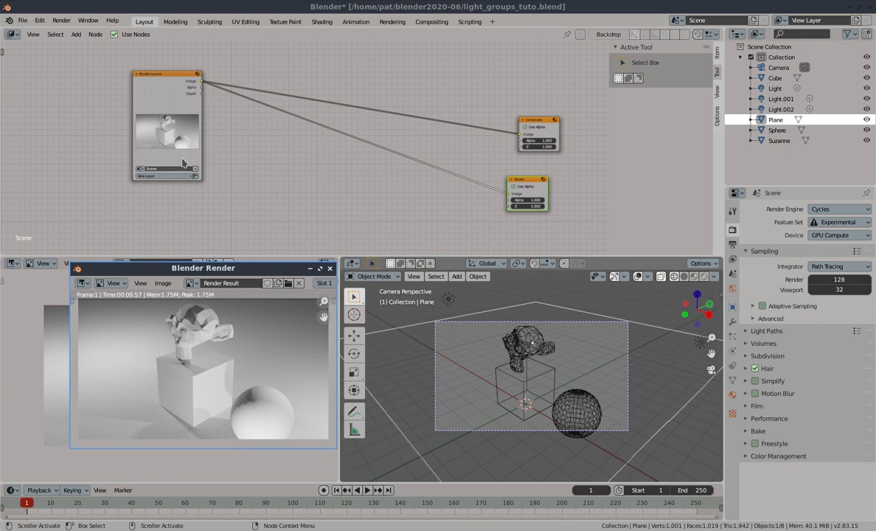
{"action": "left_click_drag", "start_coordinate": [210, 273], "coordinate": [367, 224]}
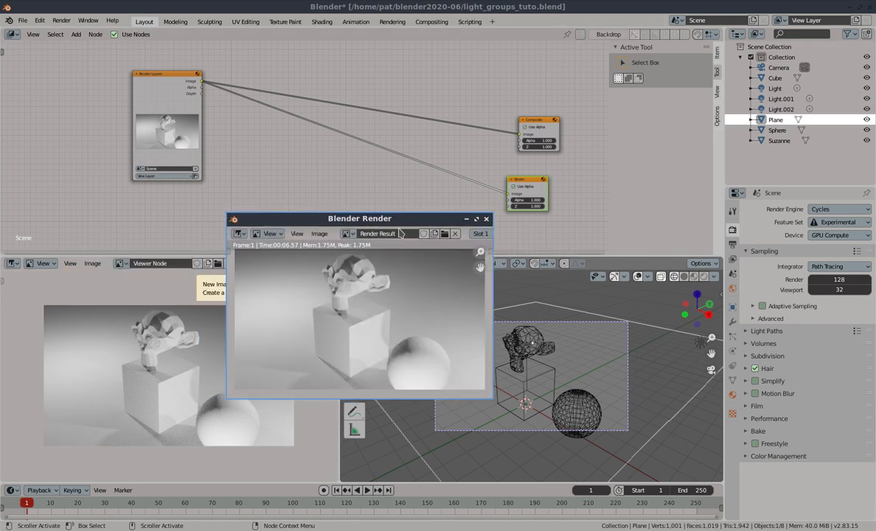
{"action": "left_click", "coordinate": [468, 221]}
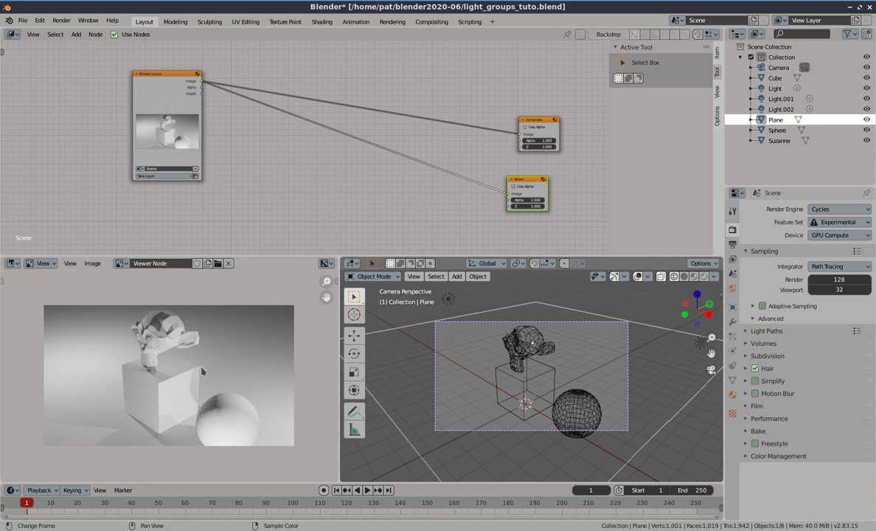
{"action": "mouse_move", "coordinate": [413, 530]}
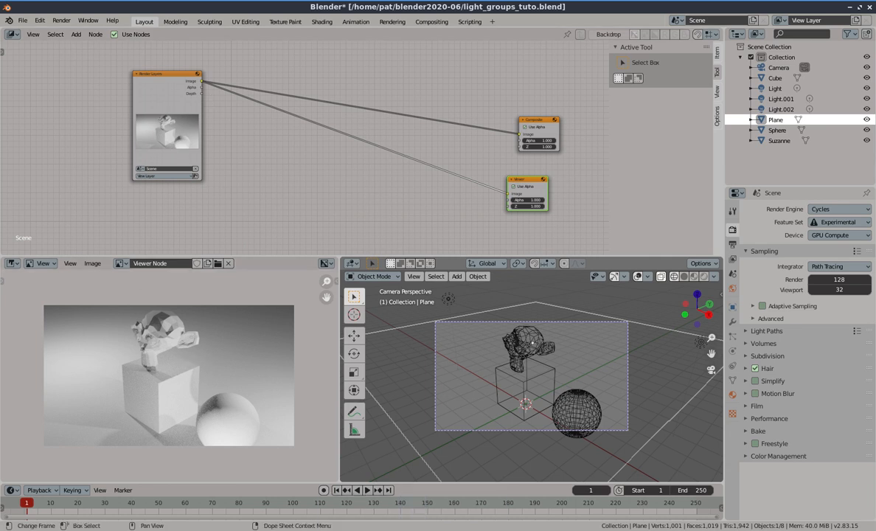
Select the middle light Light.001, open its light properties and switch the viewport to rendered shading
{"action": "left_click", "coordinate": [448, 298]}
{"action": "left_click", "coordinate": [732, 352]}
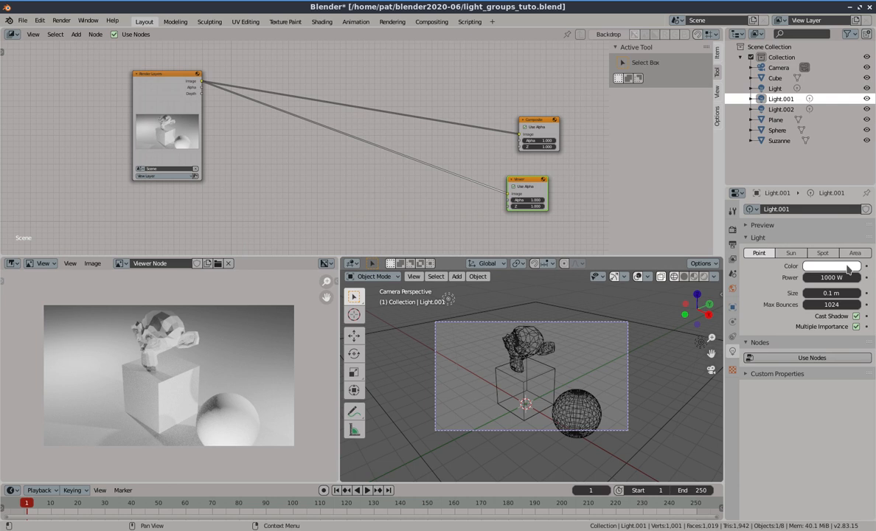
{"action": "left_click", "coordinate": [701, 277]}
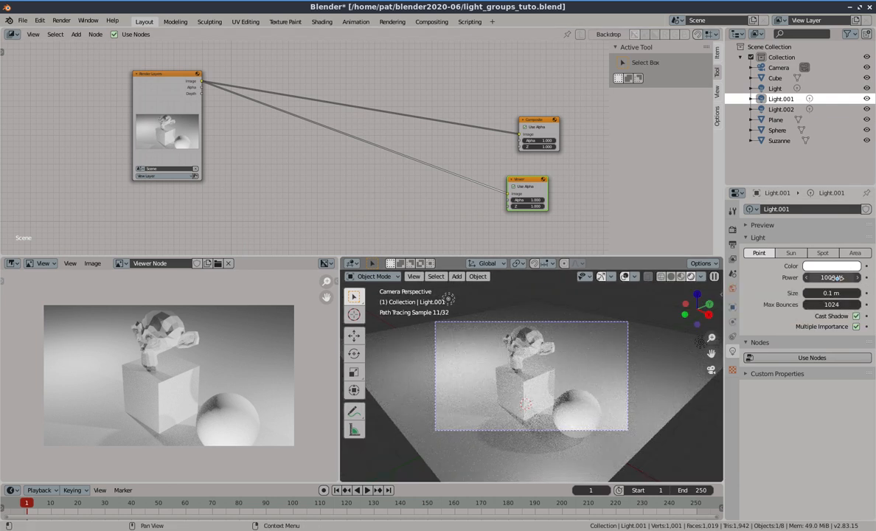
Try lowering the light colour's brightness value, then restore it to full white
{"action": "left_click", "coordinate": [807, 266]}
{"action": "scroll", "coordinate": [790, 183], "scroll_direction": "down", "scroll_amount": 14}
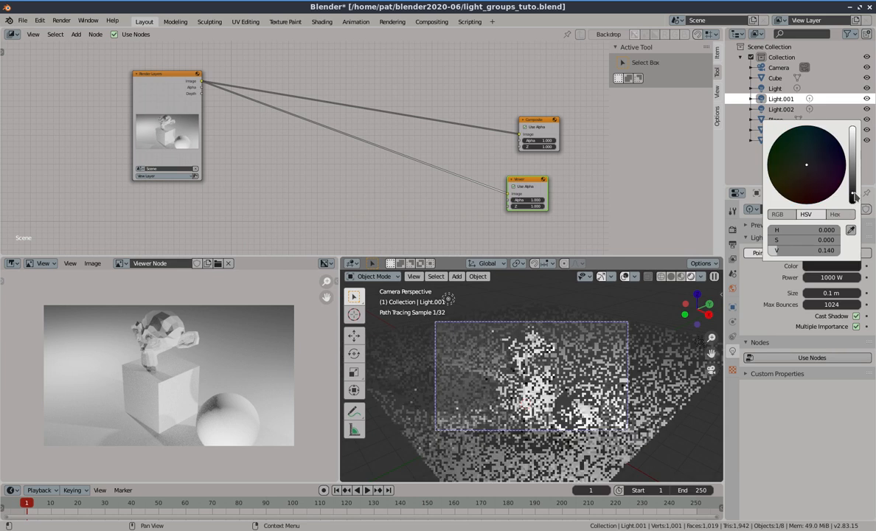
{"action": "left_click_drag", "start_coordinate": [854, 180], "coordinate": [855, 177]}
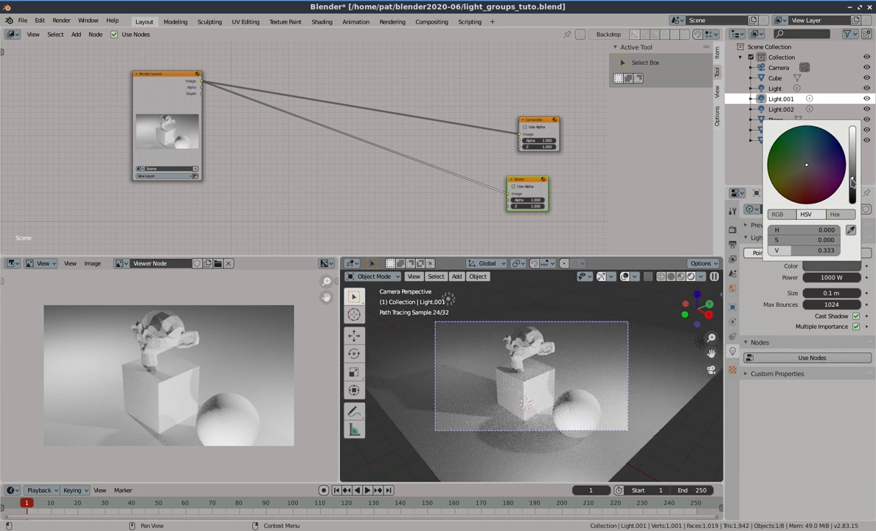
{"action": "mouse_move", "coordinate": [852, 179]}
{"action": "left_mouse_down"}
{"action": "mouse_move", "coordinate": [853, 189]}
{"action": "mouse_move", "coordinate": [853, 125]}
{"action": "left_mouse_up"}
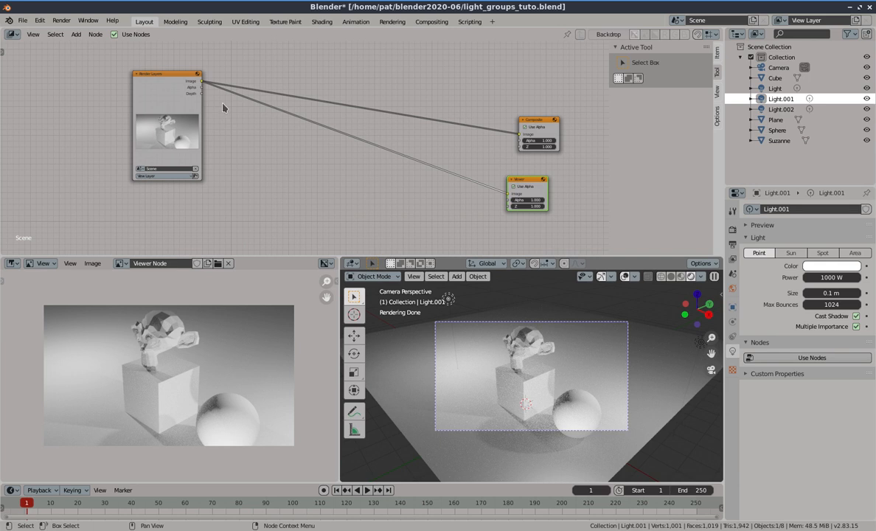
Move the Render Layers node up and place a duplicate of it below
{"action": "left_click", "coordinate": [152, 101]}
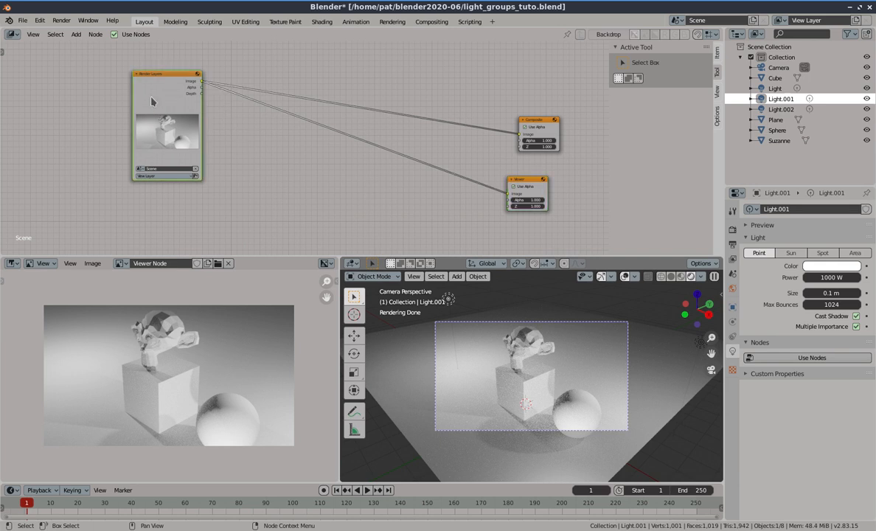
{"action": "left_click_drag", "start_coordinate": [151, 101], "coordinate": [123, 86]}
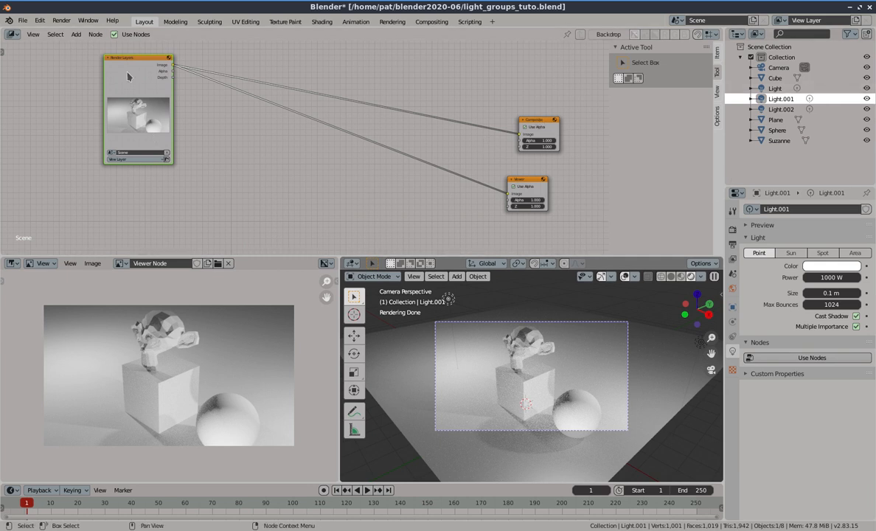
{"action": "key", "text": "shift+d"}
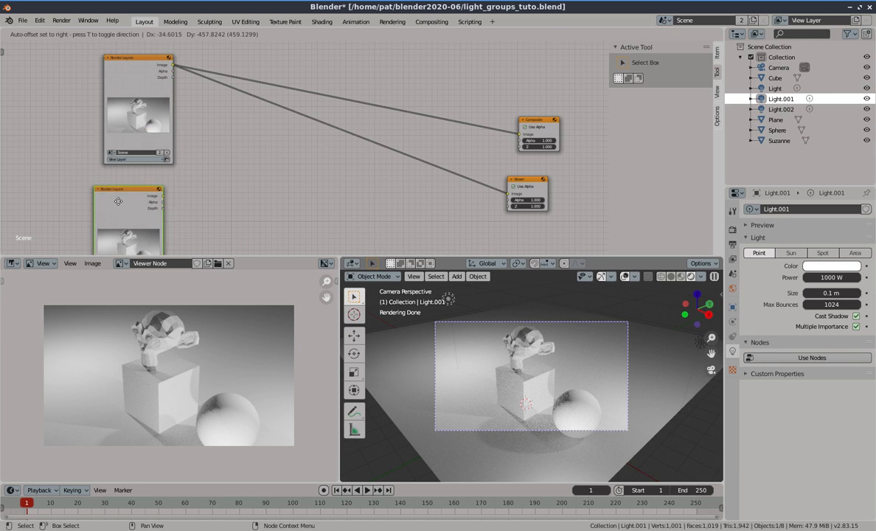
{"action": "left_click", "coordinate": [123, 186]}
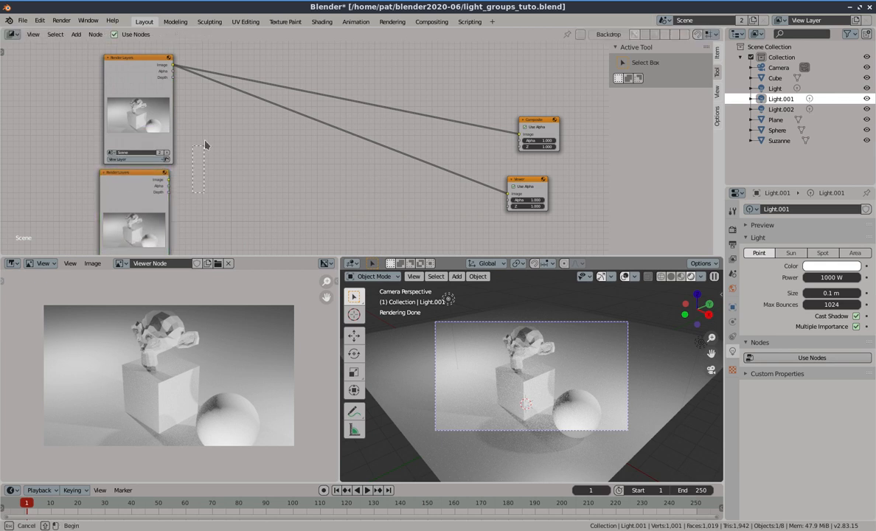
{"action": "middle_click_drag", "start_coordinate": [199, 177], "coordinate": [212, 148]}
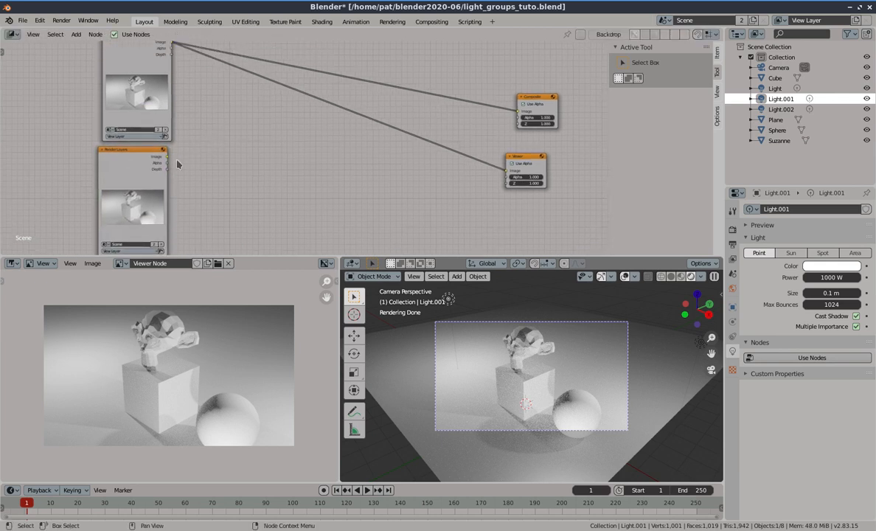
Add a Color Mix node between the Render Layers nodes and the output nodes
{"action": "left_click", "coordinate": [77, 35]}
{"action": "mouse_move", "coordinate": [93, 86]}
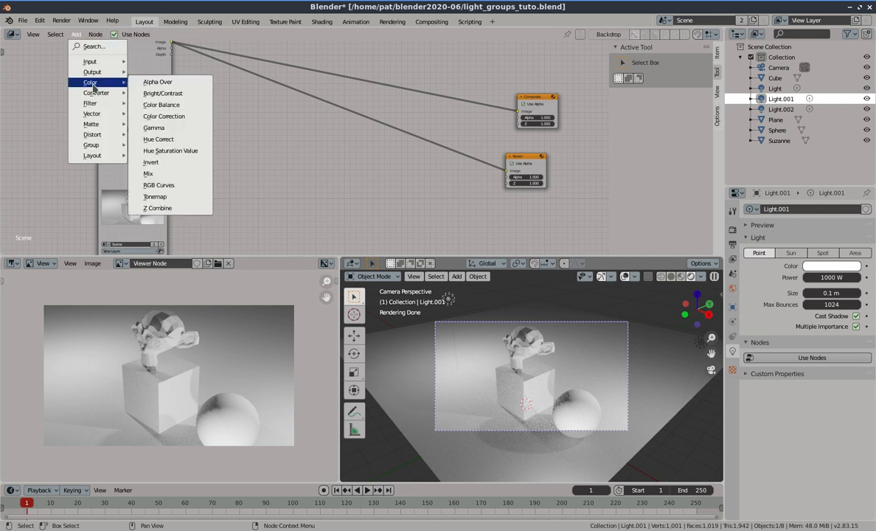
{"action": "left_click", "coordinate": [151, 173]}
{"action": "left_click", "coordinate": [263, 116]}
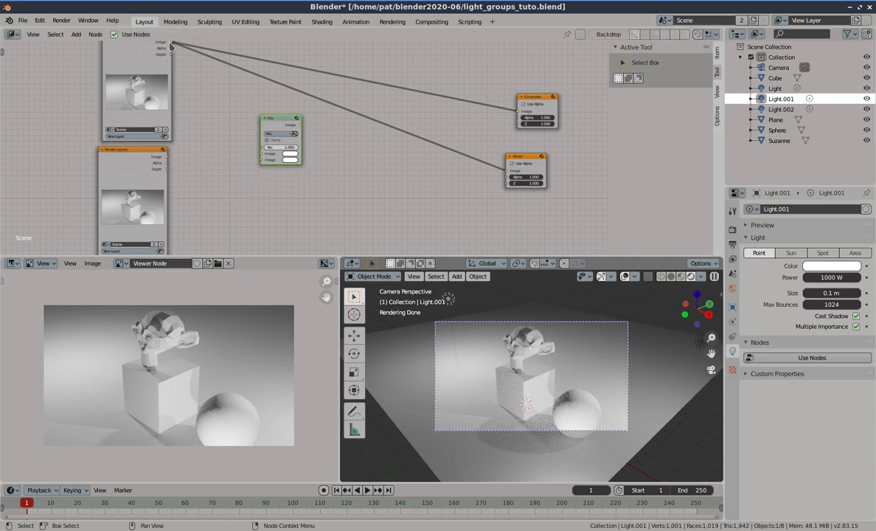
Feed both Render Layers image outputs into the Mix node and connect the Mix output to the Viewer
{"action": "left_click_drag", "start_coordinate": [171, 46], "coordinate": [262, 160]}
{"action": "left_click_drag", "start_coordinate": [167, 158], "coordinate": [262, 159]}
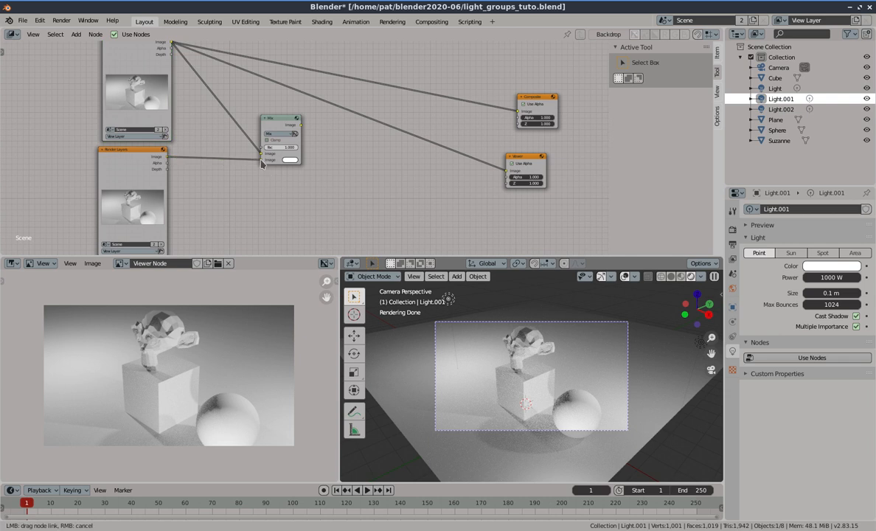
{"action": "left_click", "coordinate": [283, 126]}
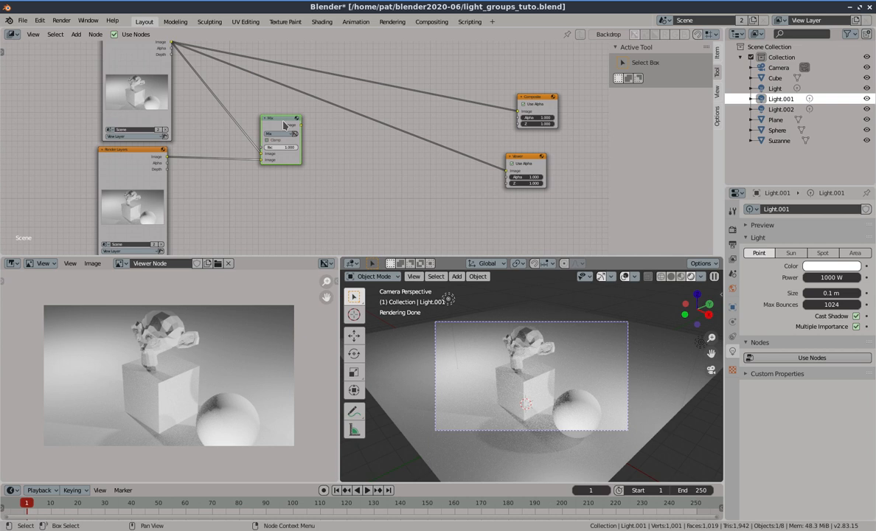
{"action": "left_click", "coordinate": [284, 125], "text": "ctrl+shift"}
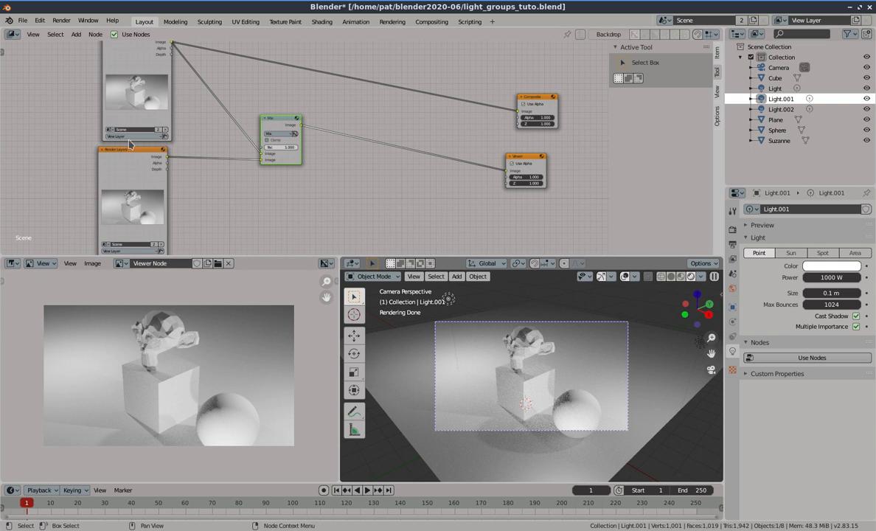
Disconnect the Mix node's second image input, set its colour to black, and reconnect the duplicate Render Layers image
{"action": "left_click_drag", "start_coordinate": [261, 157], "coordinate": [286, 180]}
{"action": "left_click", "coordinate": [290, 161]}
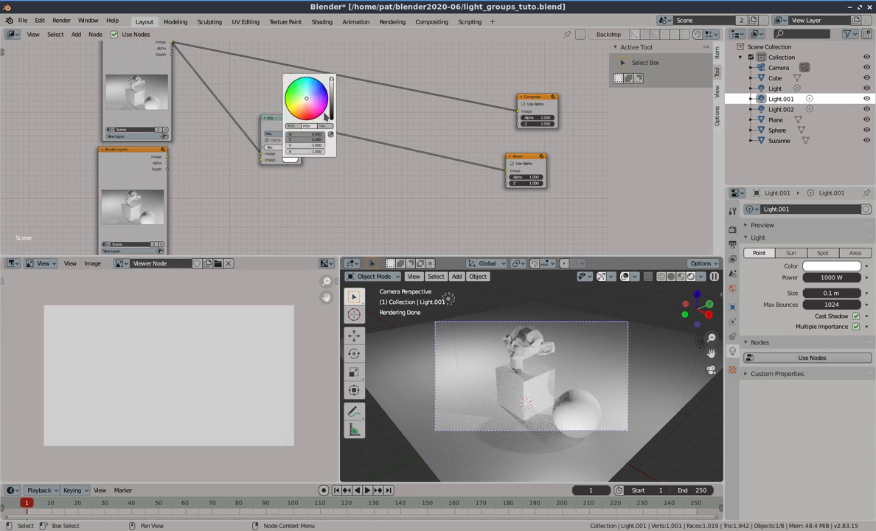
{"action": "left_click_drag", "start_coordinate": [331, 88], "coordinate": [299, 147]}
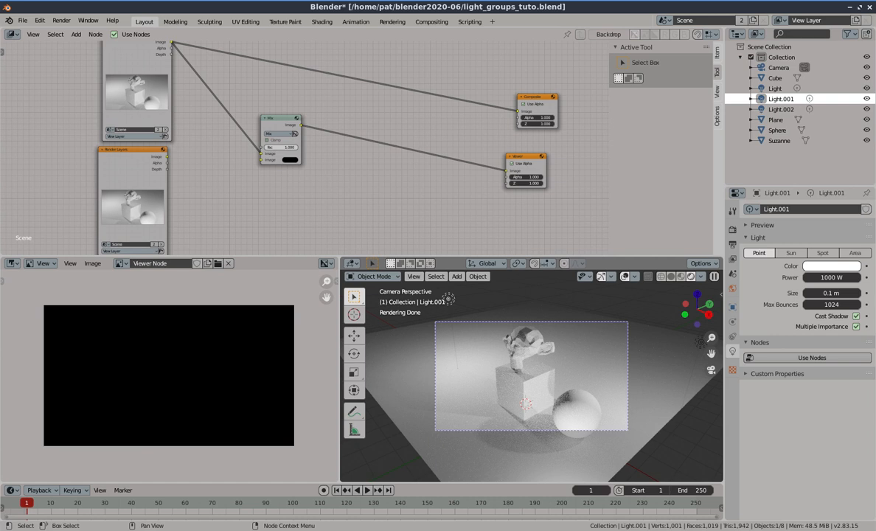
{"action": "left_click_drag", "start_coordinate": [168, 156], "coordinate": [262, 159]}
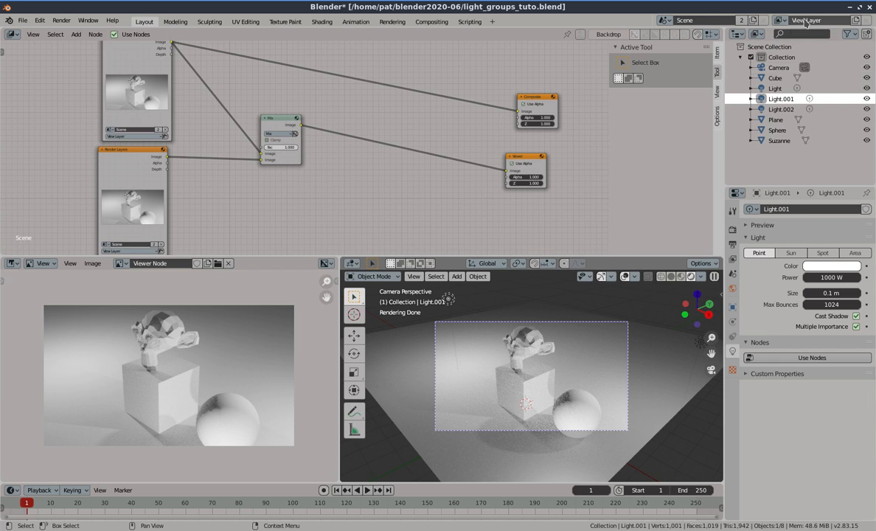
Add a new view layer and name it layer_source01
{"action": "left_click", "coordinate": [135, 136]}
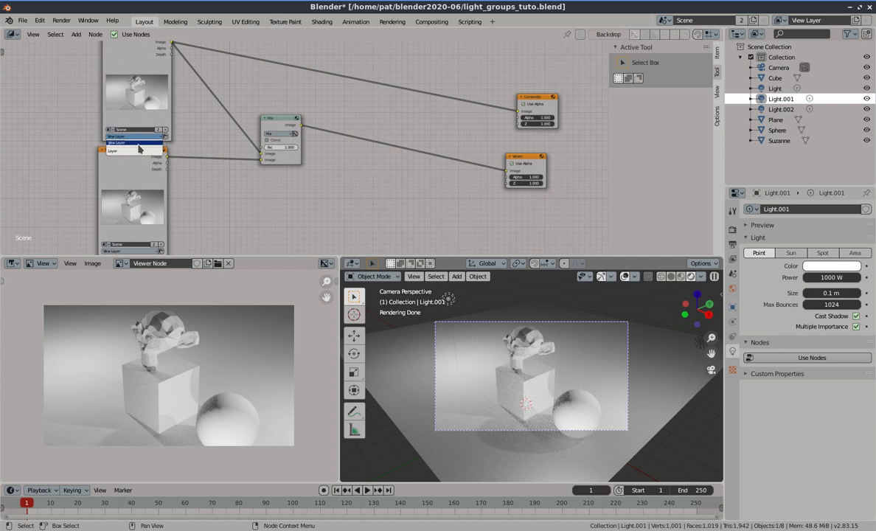
{"action": "left_click", "coordinate": [135, 144]}
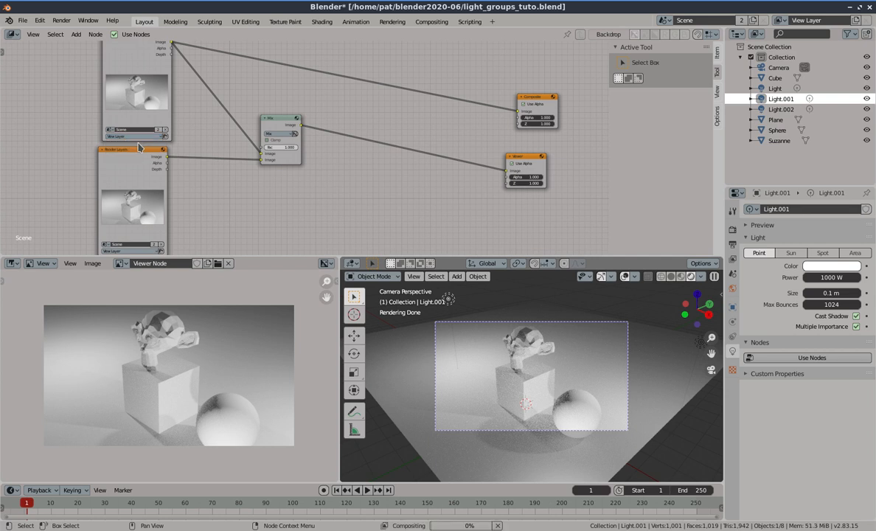
{"action": "left_click", "coordinate": [855, 22]}
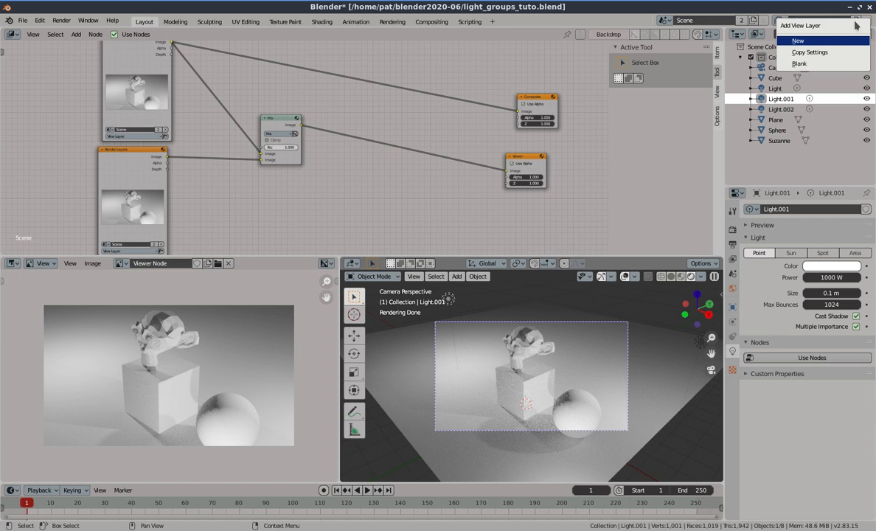
{"action": "left_click", "coordinate": [821, 39]}
{"action": "double_click", "coordinate": [828, 22]}
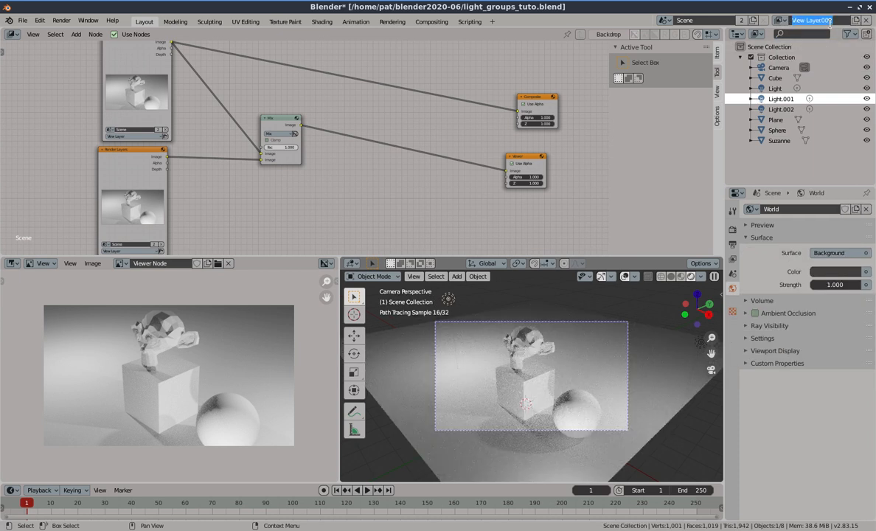
{"action": "type", "text": "Li"}
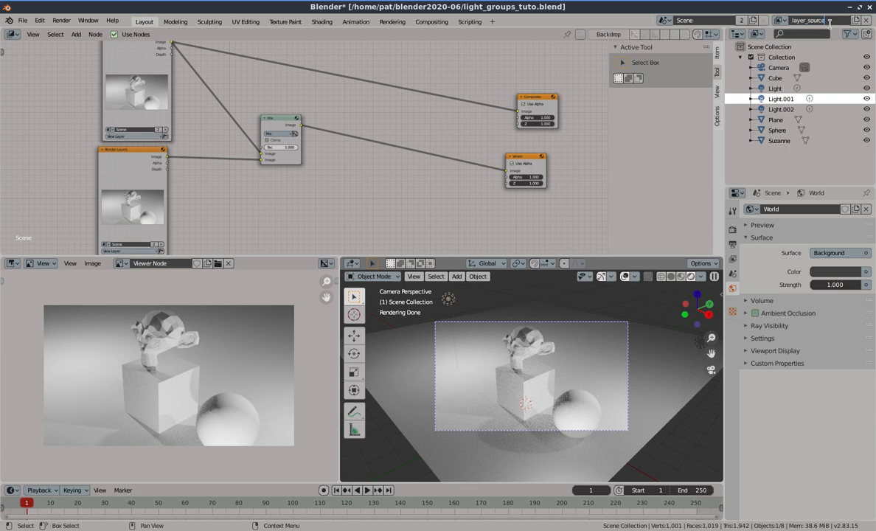
{"action": "type", "text": "1"}
{"action": "key", "text": "Return"}
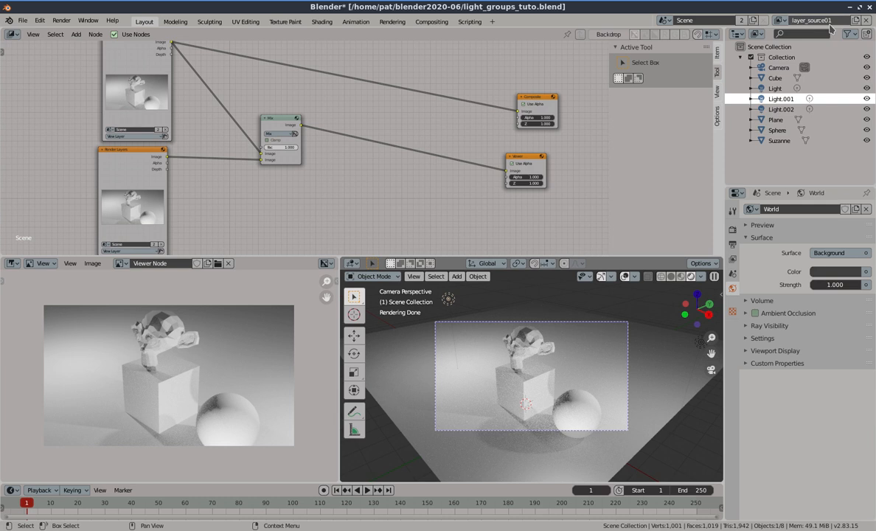
{"action": "left_click", "coordinate": [750, 57]}
{"action": "left_click", "coordinate": [750, 57]}
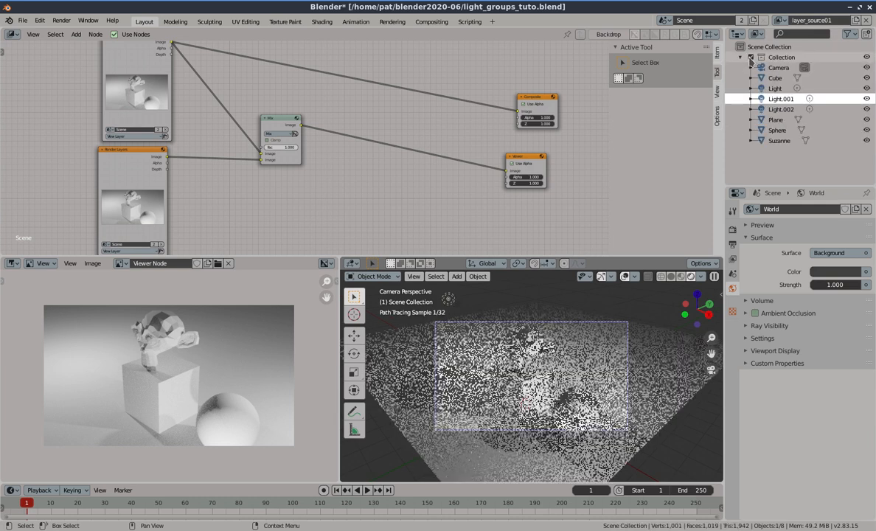
{"action": "left_click", "coordinate": [750, 57]}
{"action": "left_click", "coordinate": [750, 57]}
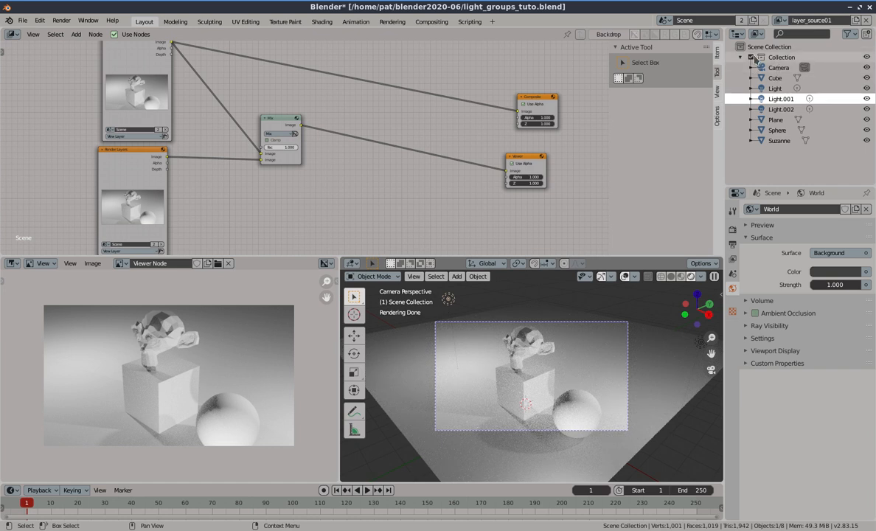
{"action": "left_click", "coordinate": [751, 57]}
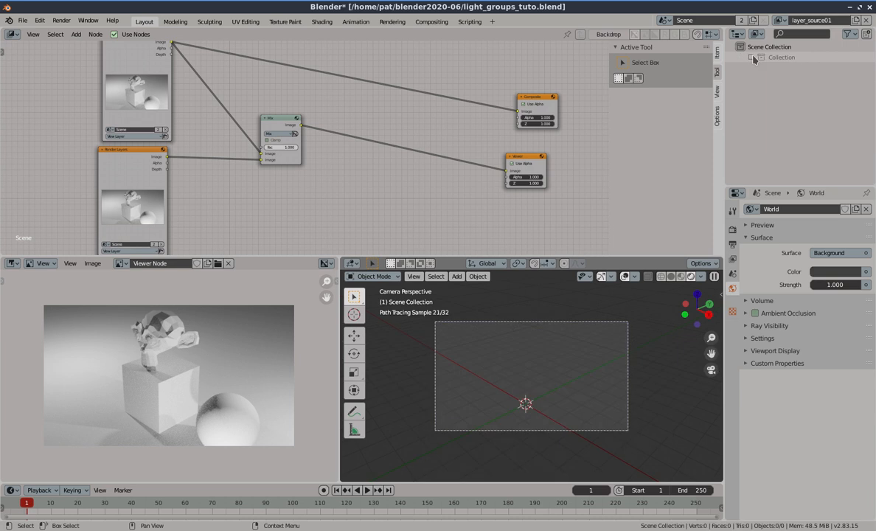
{"action": "left_click", "coordinate": [750, 58]}
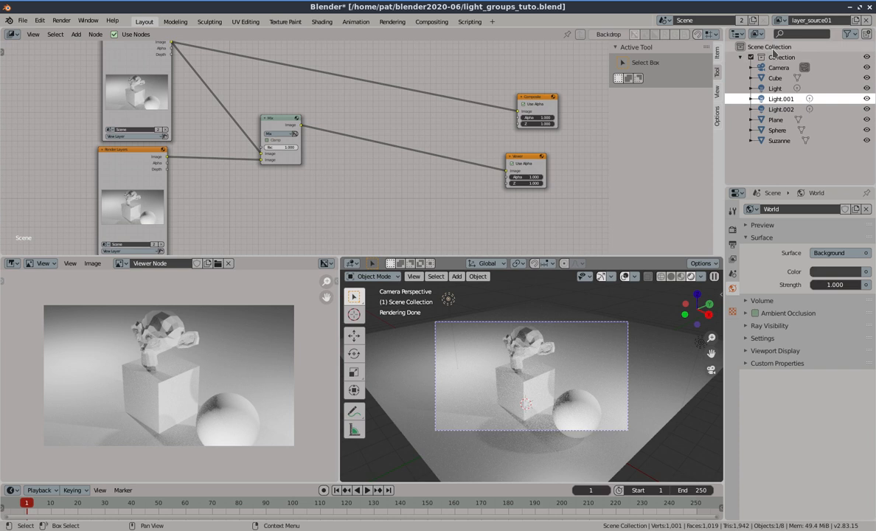
Create a new collection under the Scene Collection and name it light01
{"action": "right_click", "coordinate": [773, 53]}
{"action": "left_click", "coordinate": [773, 49]}
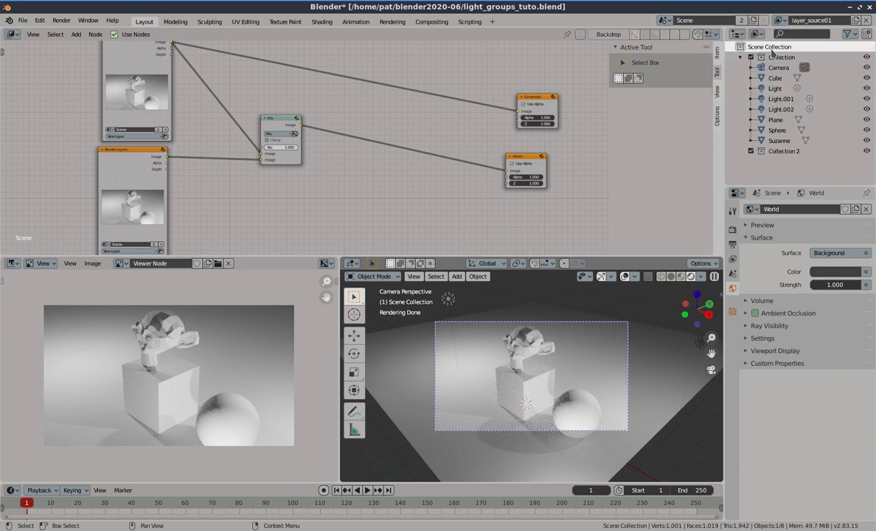
{"action": "double_click", "coordinate": [787, 150]}
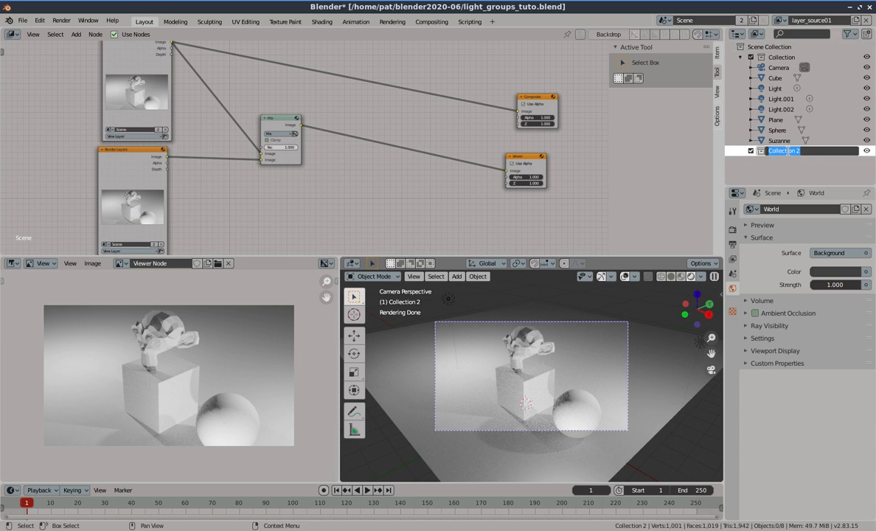
{"action": "key", "text": "BackSpace"}
{"action": "type", "text": "light01"}
{"action": "key", "text": "Return"}
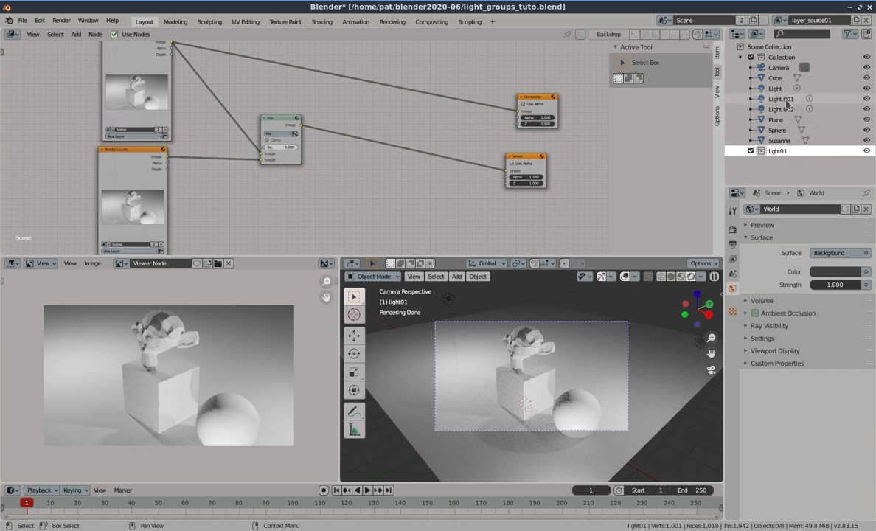
Move Light.001 into the light01 collection and exclude that collection from the current view layer
{"action": "left_click_drag", "start_coordinate": [786, 101], "coordinate": [778, 148]}
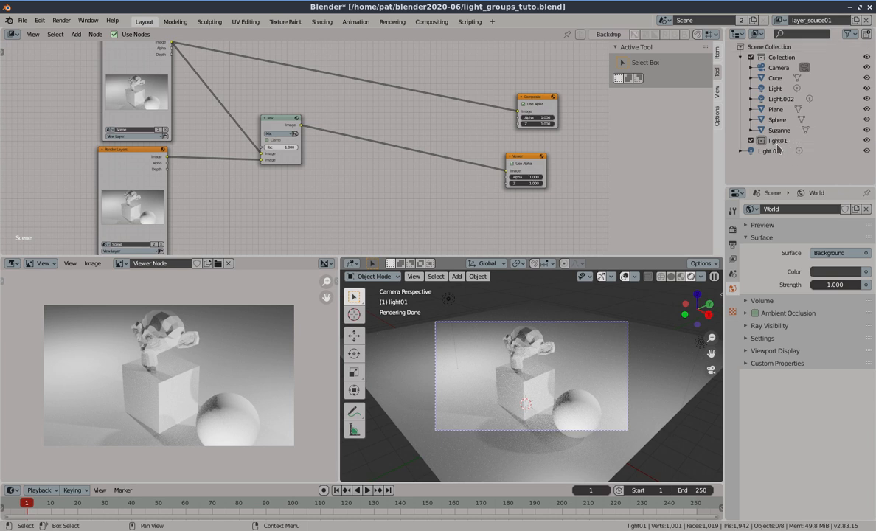
{"action": "left_click", "coordinate": [741, 152]}
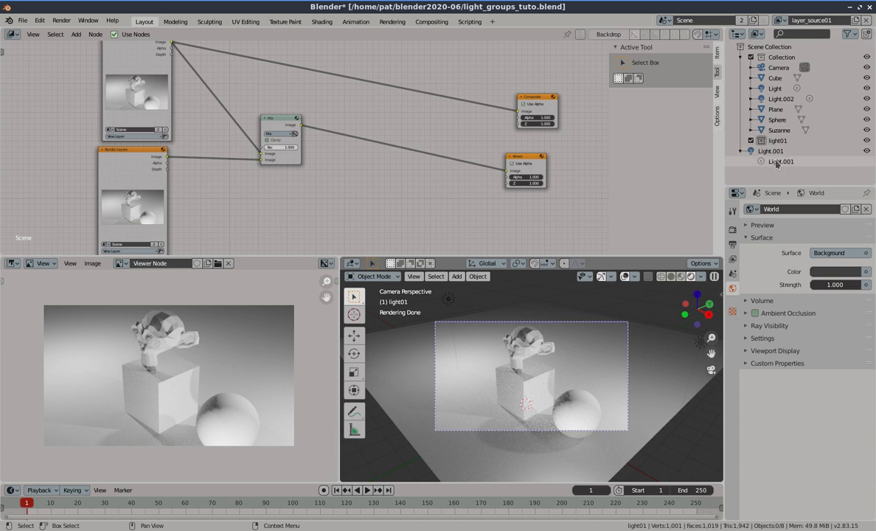
{"action": "left_click_drag", "start_coordinate": [773, 151], "coordinate": [775, 140]}
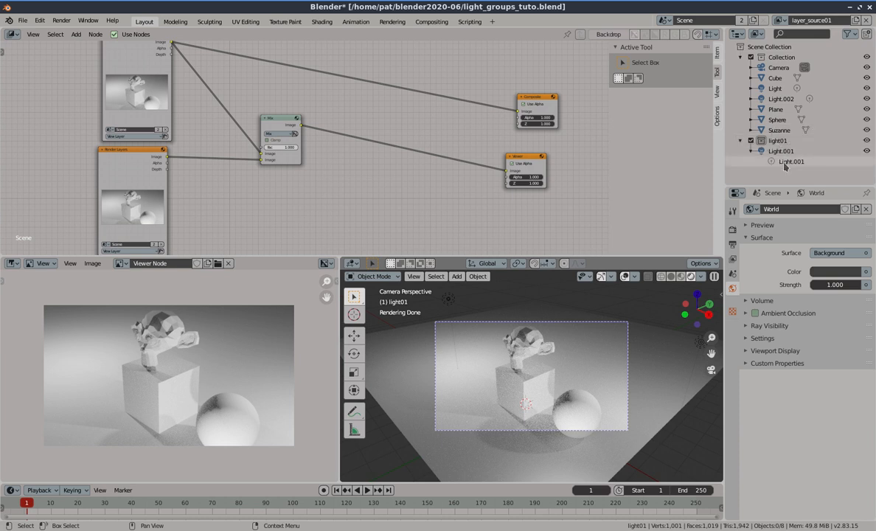
{"action": "left_click", "coordinate": [751, 140]}
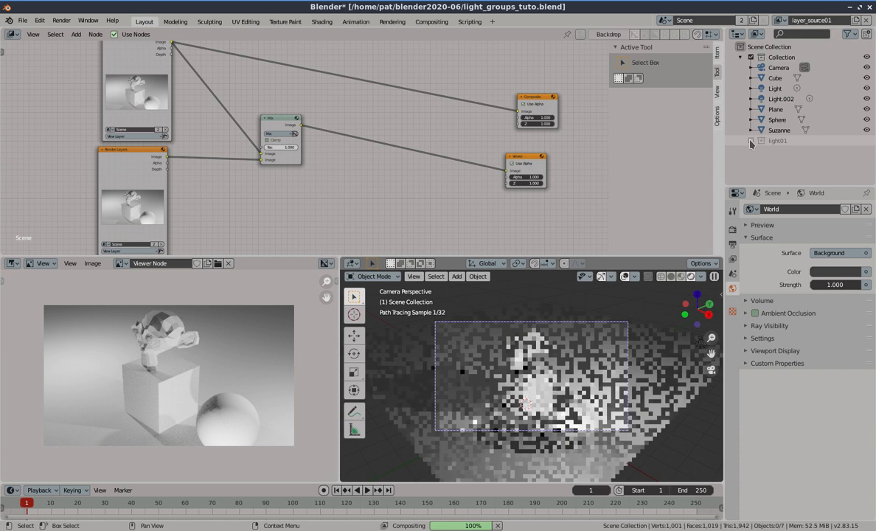
Include the light01 collection again in the layer_source01 view layer
{"action": "left_click", "coordinate": [751, 140]}
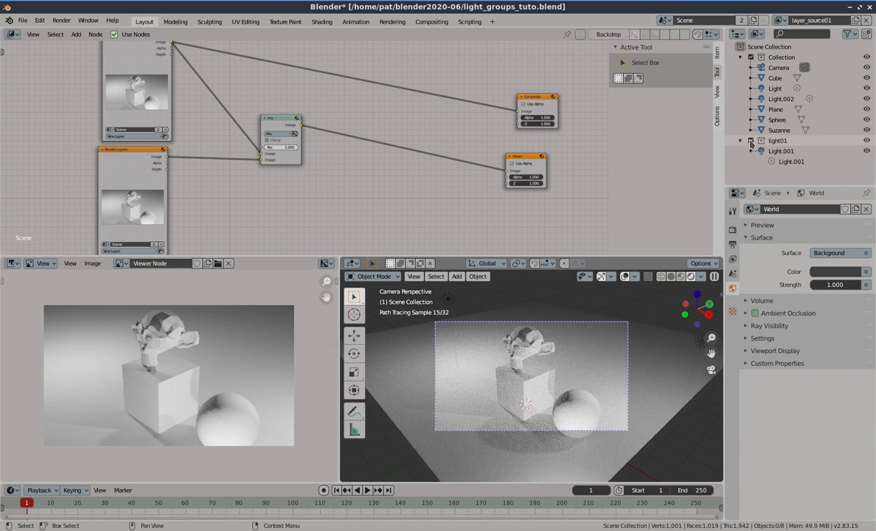
{"action": "left_click", "coordinate": [750, 141]}
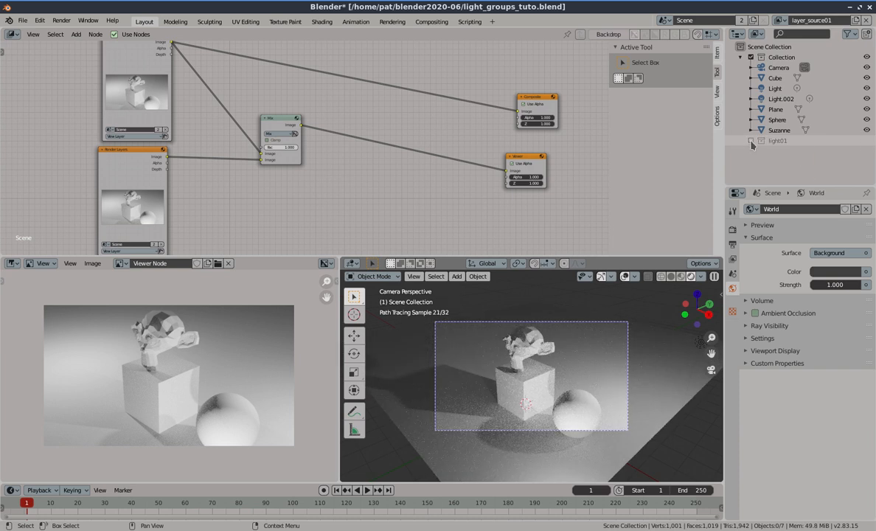
{"action": "left_click", "coordinate": [750, 140]}
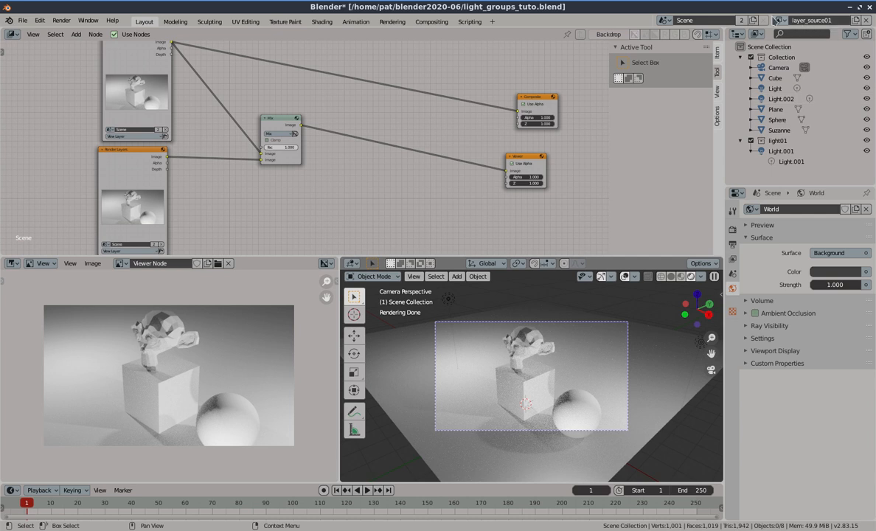
Switch to the original View Layer and rename it layer_source00
{"action": "left_click", "coordinate": [780, 21]}
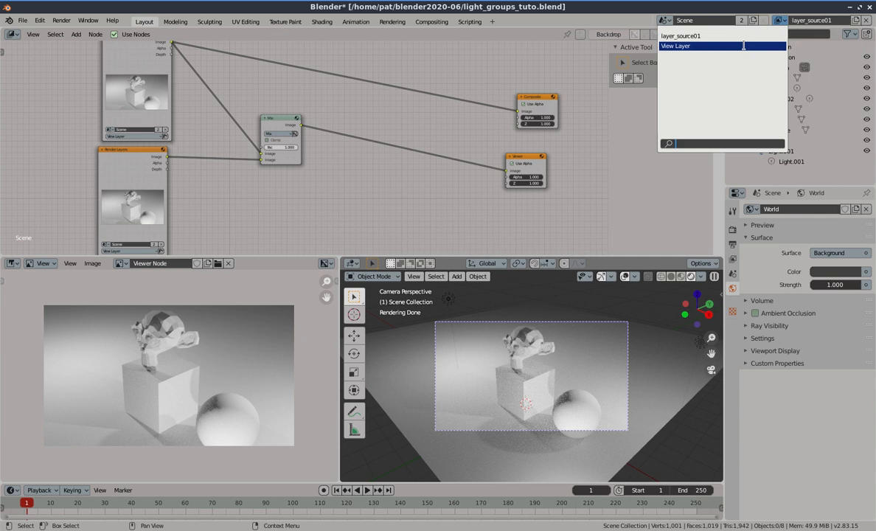
{"action": "left_click", "coordinate": [744, 47]}
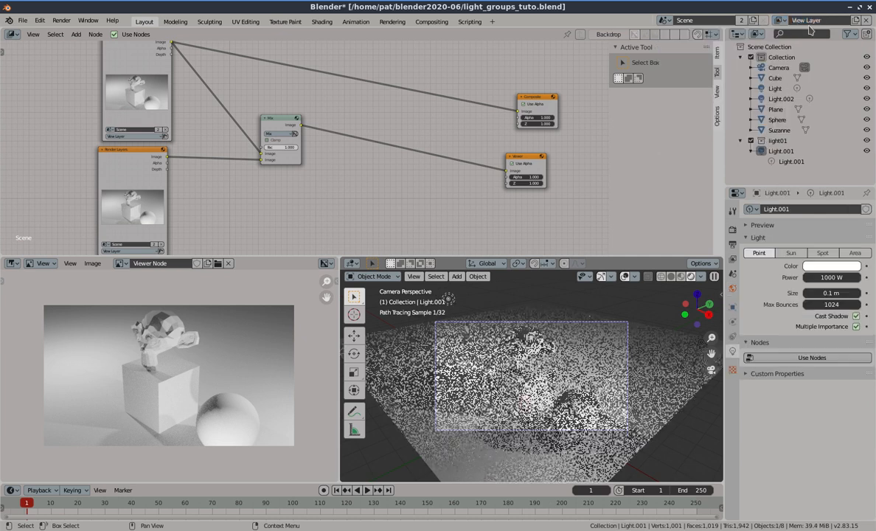
{"action": "left_click", "coordinate": [807, 20]}
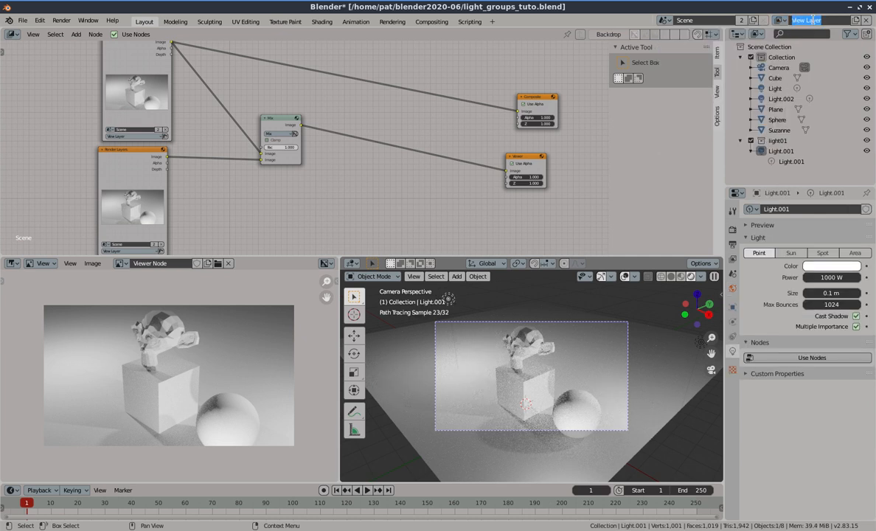
{"action": "type", "text": "layer_source"}
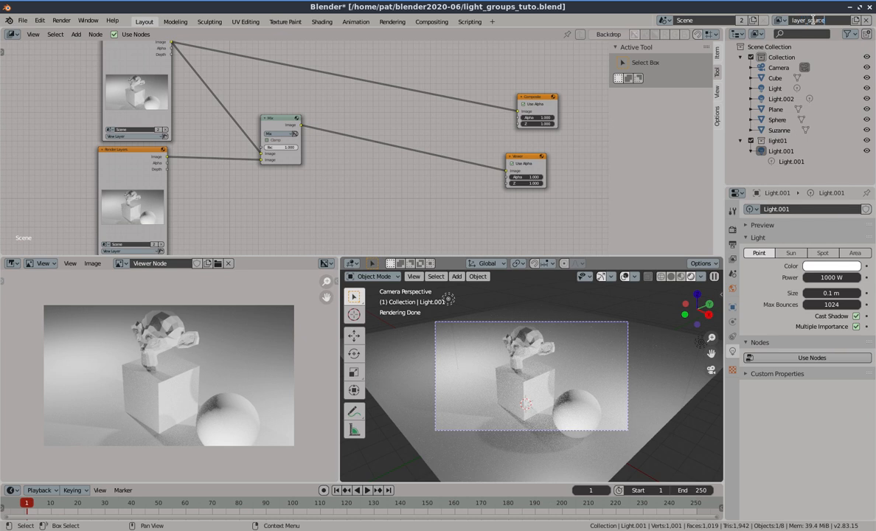
{"action": "type", "text": "00"}
{"action": "key", "text": "Return"}
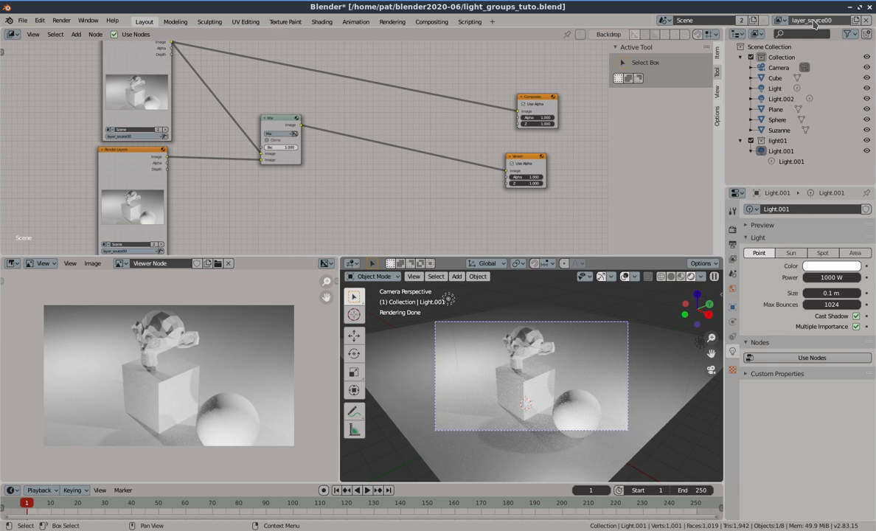
Create a new collection under the Scene Collection and name it light00
{"action": "right_click", "coordinate": [764, 52]}
{"action": "left_click", "coordinate": [766, 50]}
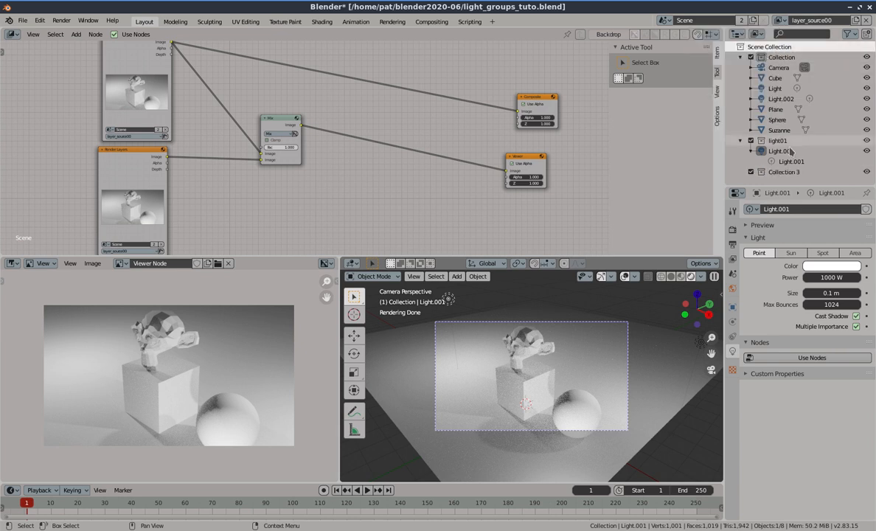
{"action": "double_click", "coordinate": [781, 171]}
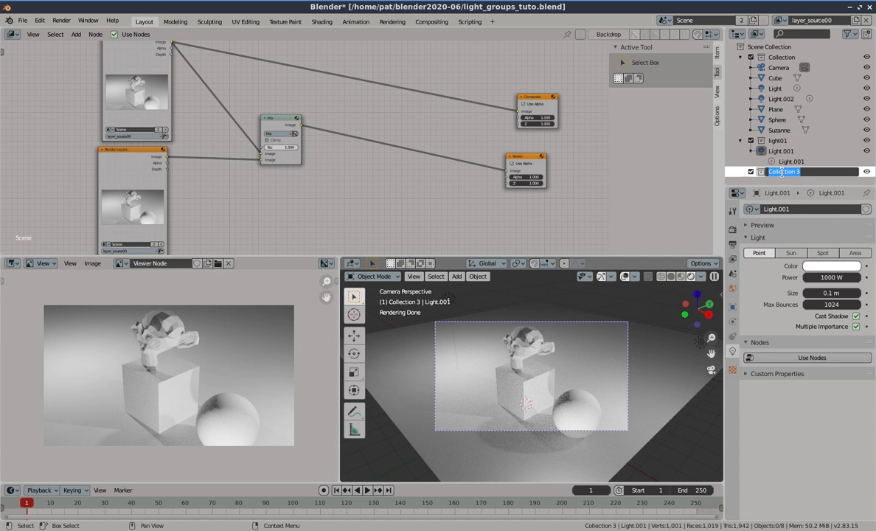
{"action": "type", "text": "light00"}
{"action": "key", "text": "Return"}
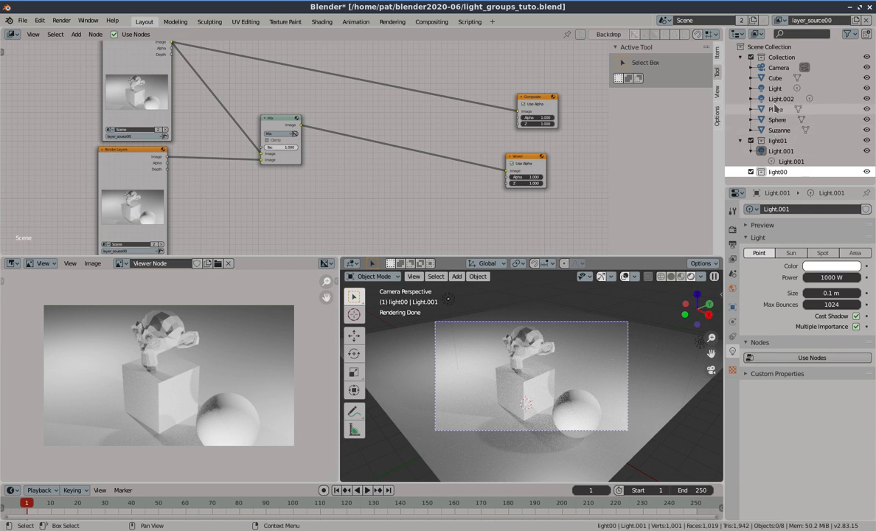
Move Light and Light.002 into the light00 collection and exclude light01 from this view layer
{"action": "left_click_drag", "start_coordinate": [775, 89], "coordinate": [785, 175]}
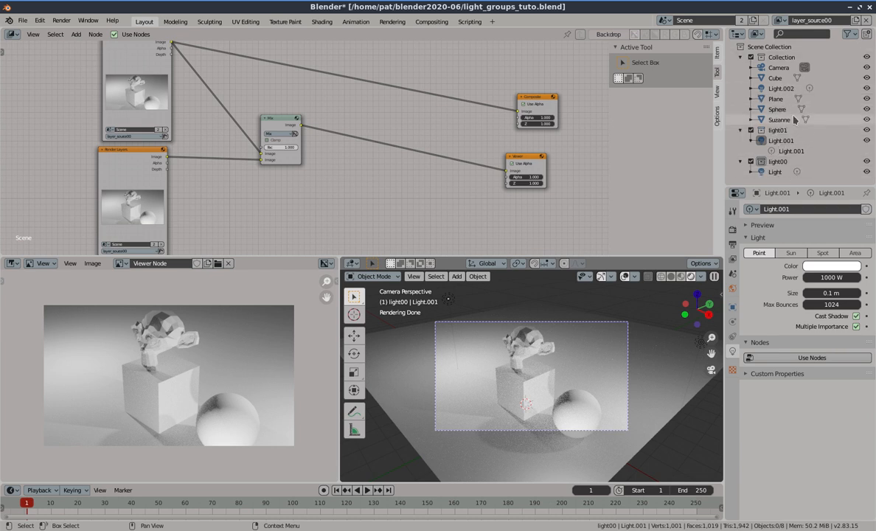
{"action": "left_click_drag", "start_coordinate": [783, 91], "coordinate": [786, 168]}
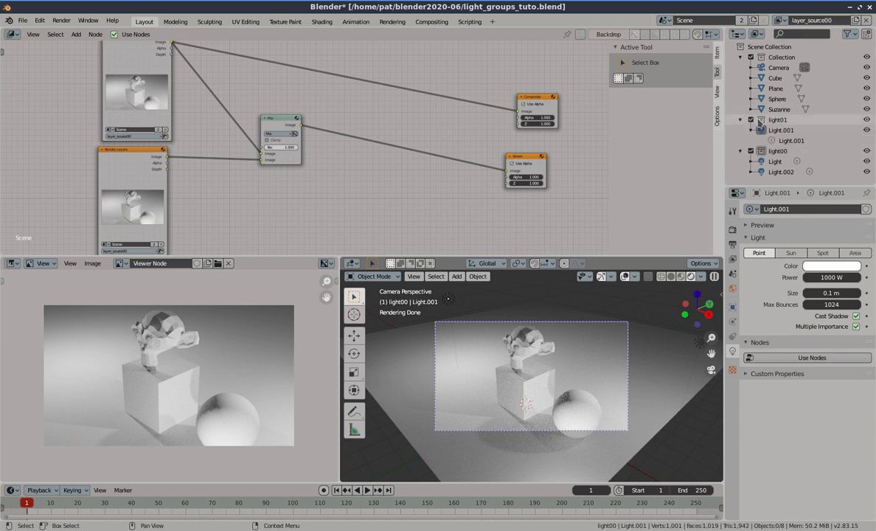
{"action": "left_click", "coordinate": [751, 119]}
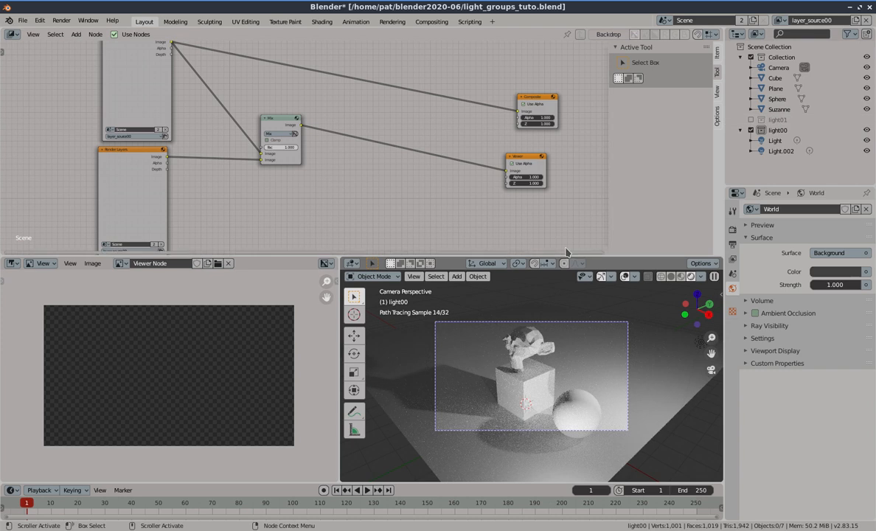
Render the top and bottom Render Layers nodes individually in the compositor
{"action": "left_click", "coordinate": [147, 137]}
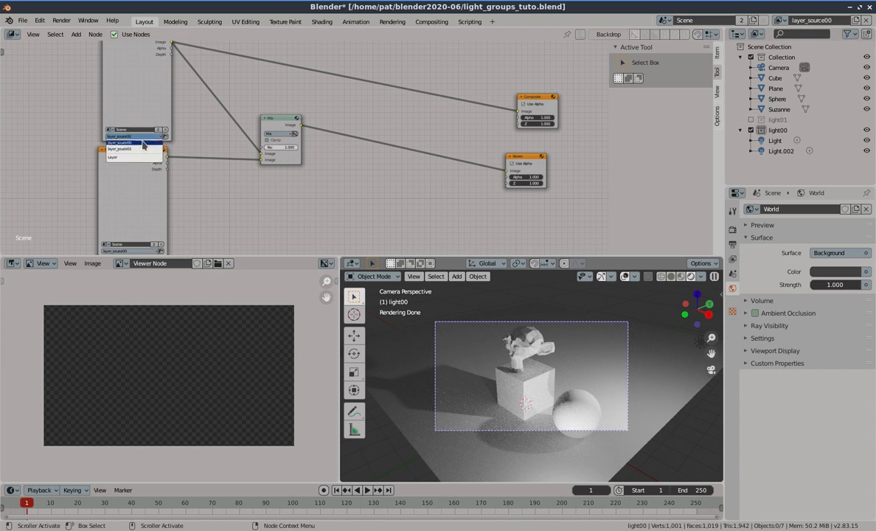
{"action": "scroll", "coordinate": [163, 162], "scroll_direction": "down", "scroll_amount": 2}
{"action": "scroll", "coordinate": [188, 234], "scroll_direction": "up", "scroll_amount": 2}
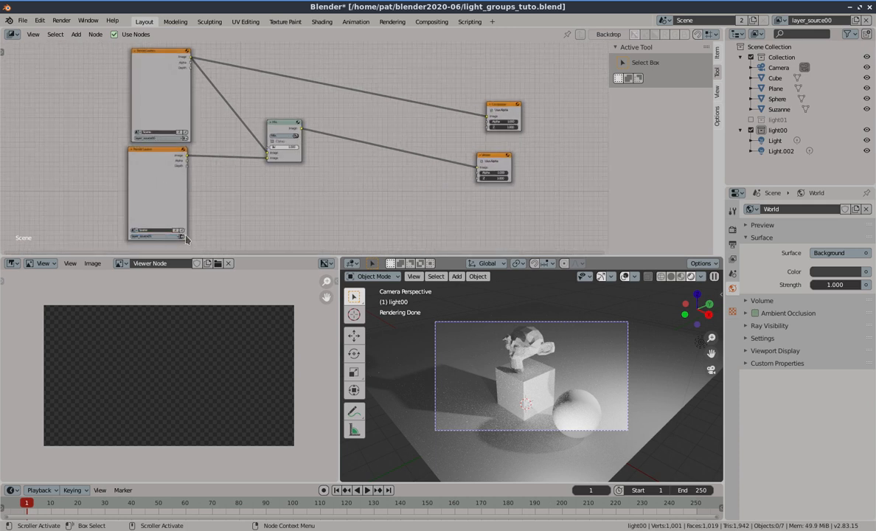
{"action": "left_click", "coordinate": [184, 138]}
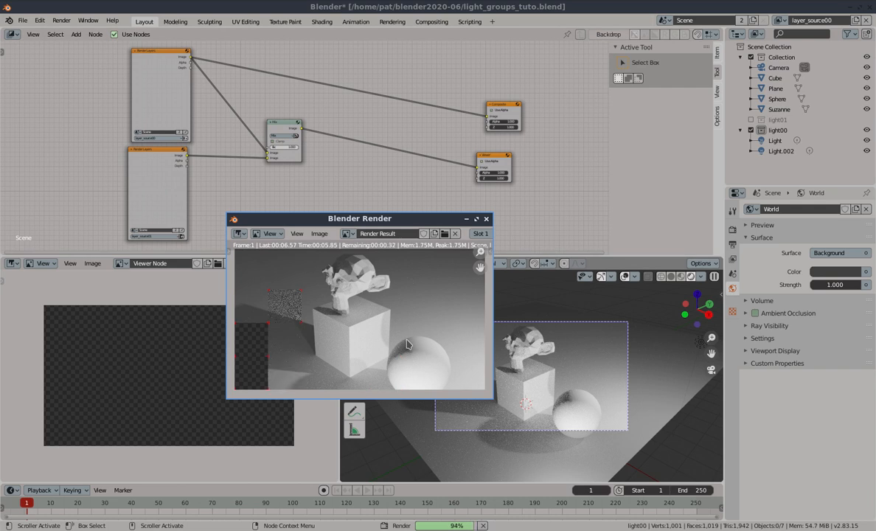
{"action": "left_click", "coordinate": [182, 237]}
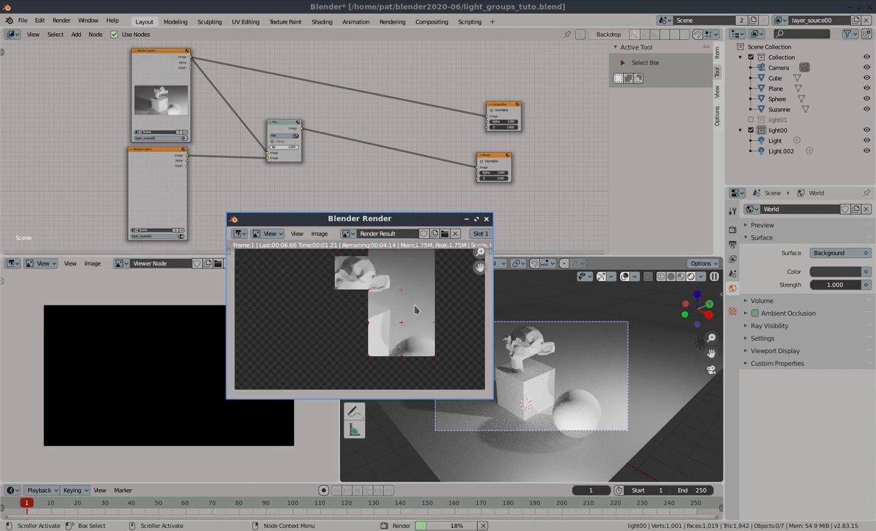
Switch the bottom Render Layers node to the layer_source00 view layer
{"action": "left_click", "coordinate": [169, 237]}
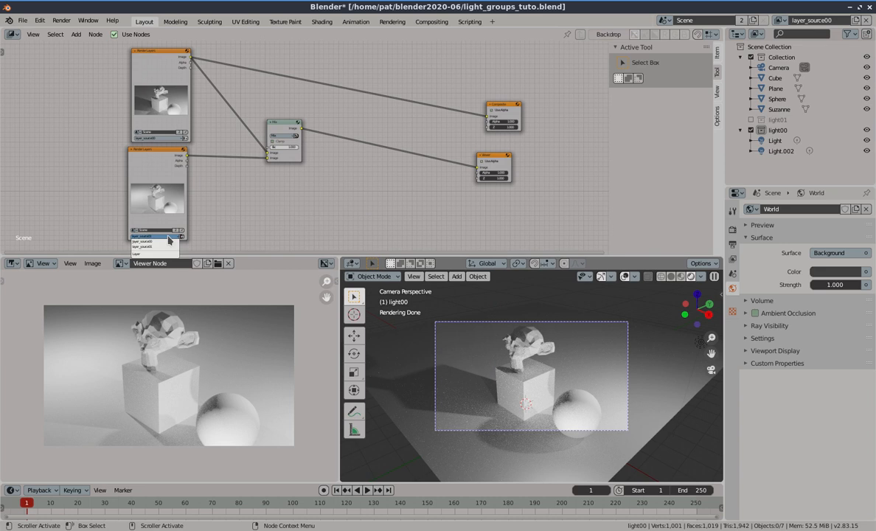
{"action": "left_click", "coordinate": [168, 246]}
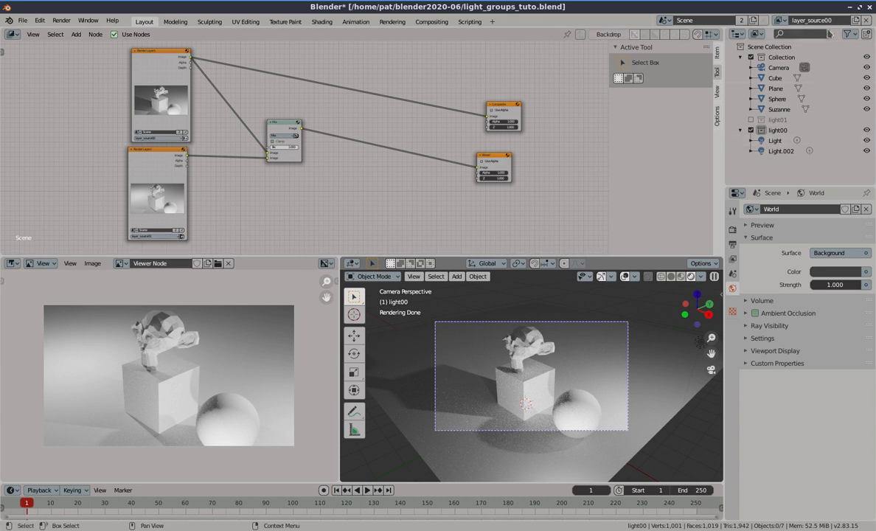
Switch to the layer_source01 view layer and exclude the light00 collection from it
{"action": "left_click", "coordinate": [767, 20]}
{"action": "left_click", "coordinate": [706, 42]}
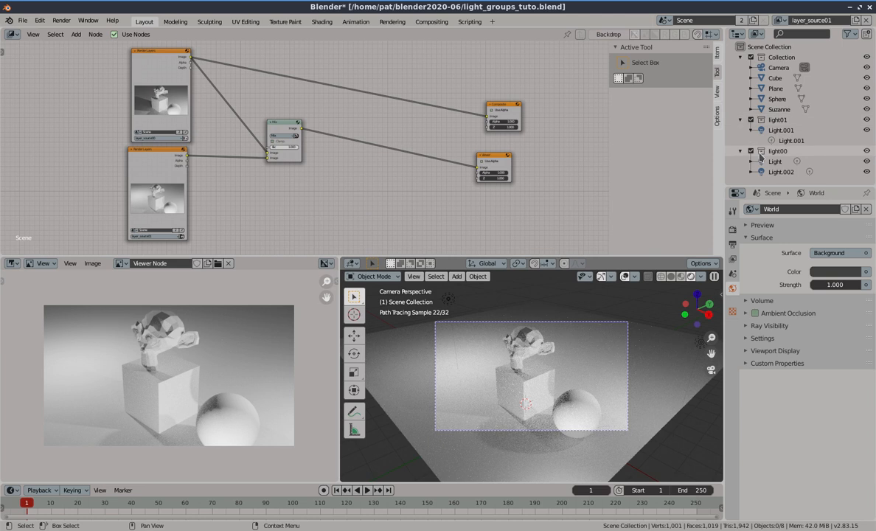
{"action": "left_click", "coordinate": [751, 151]}
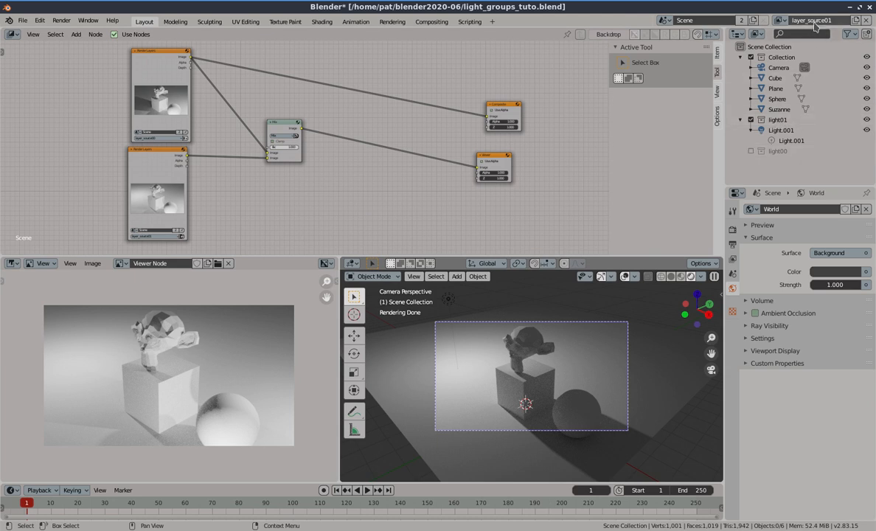
Return to layer_source00 and set the bottom Render Layers node to the layer_source01 view layer
{"action": "left_click", "coordinate": [779, 20]}
{"action": "left_click", "coordinate": [680, 36]}
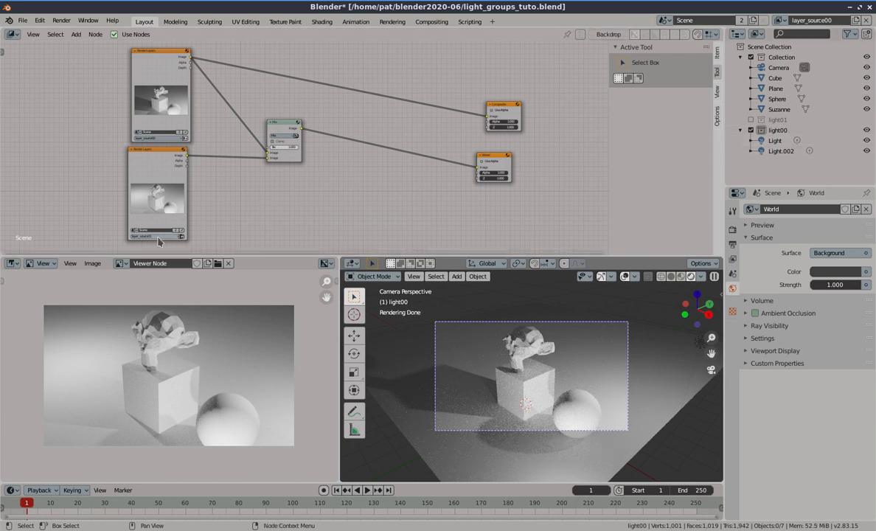
{"action": "left_click", "coordinate": [181, 238]}
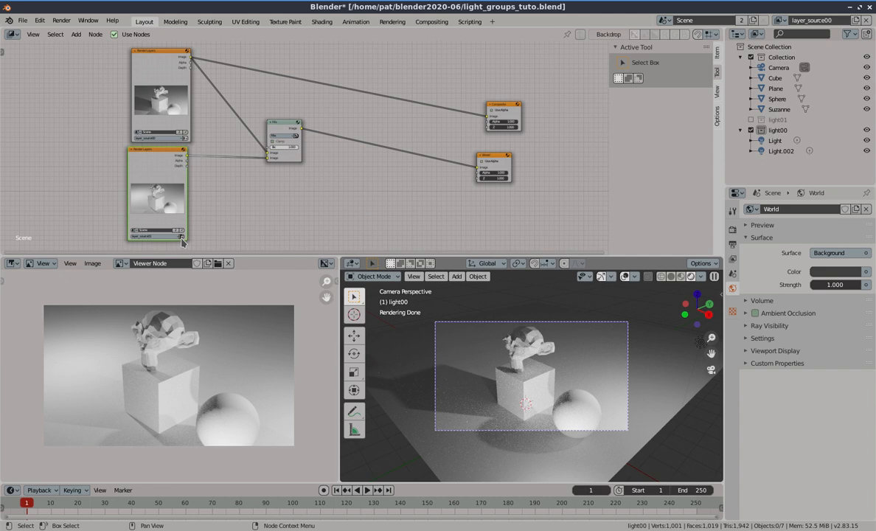
{"action": "left_click", "coordinate": [178, 237]}
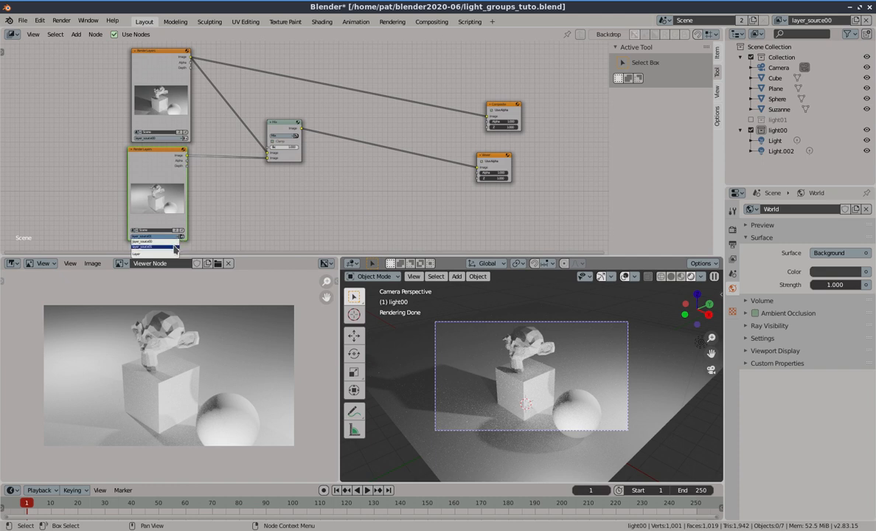
{"action": "left_click", "coordinate": [177, 241]}
Render the full frame and close the render window
{"action": "key", "text": "F12"}
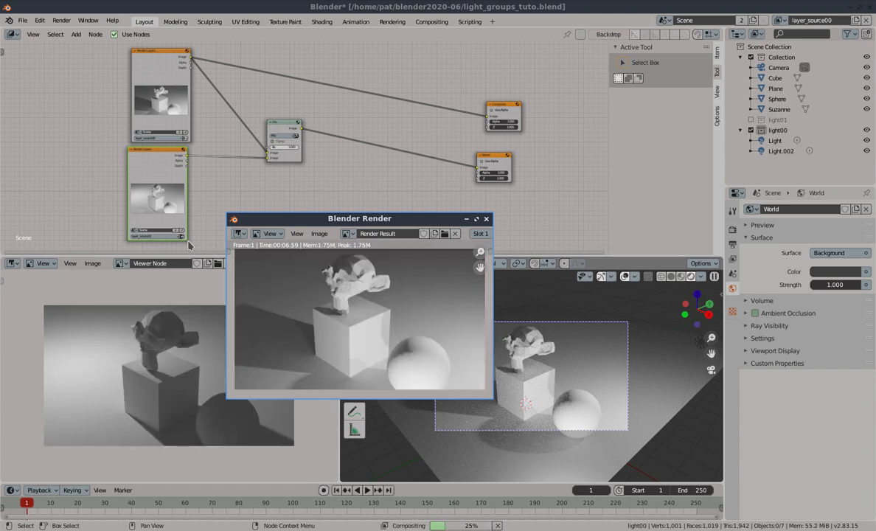
{"action": "left_click", "coordinate": [467, 220]}
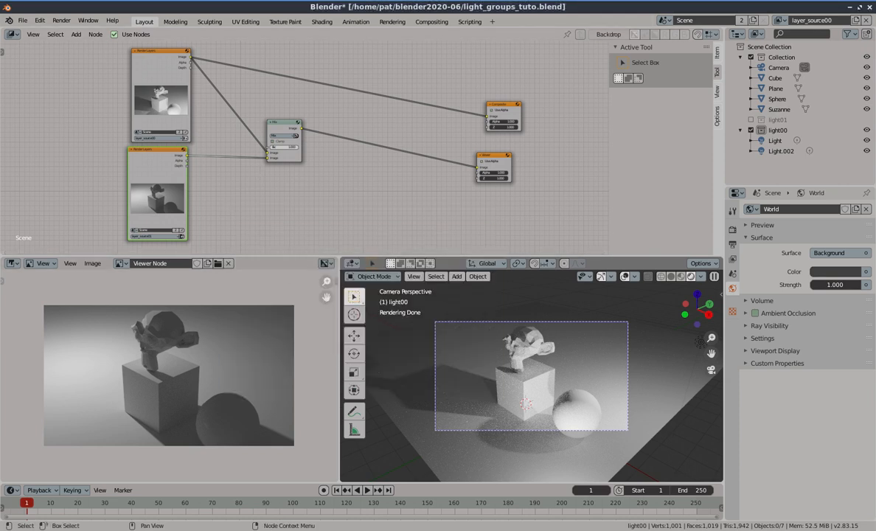
{"action": "key", "text": "Escape"}
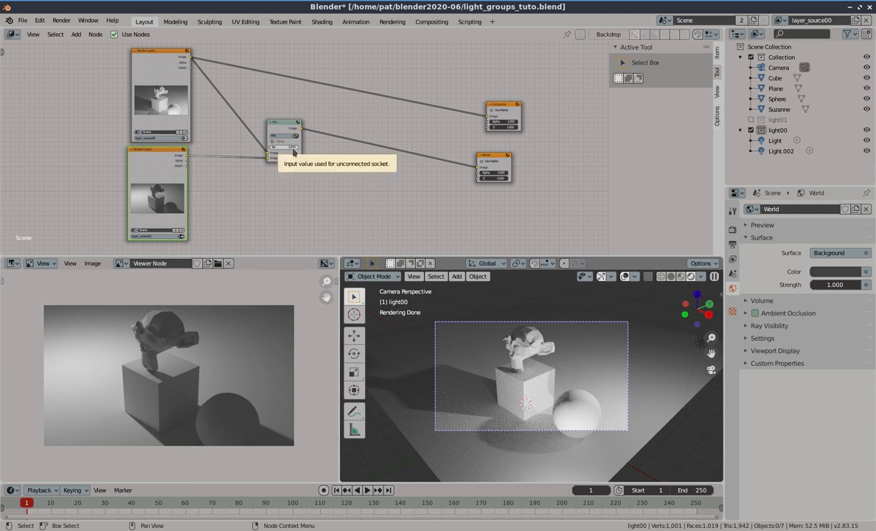
Change the Mix node's blend type to Add and raise its Fac value
{"action": "left_click_drag", "start_coordinate": [293, 148], "coordinate": [318, 113]}
{"action": "scroll", "coordinate": [317, 142], "scroll_direction": "up", "scroll_amount": 2}
{"action": "scroll", "coordinate": [317, 142], "scroll_direction": "up", "scroll_amount": 2}
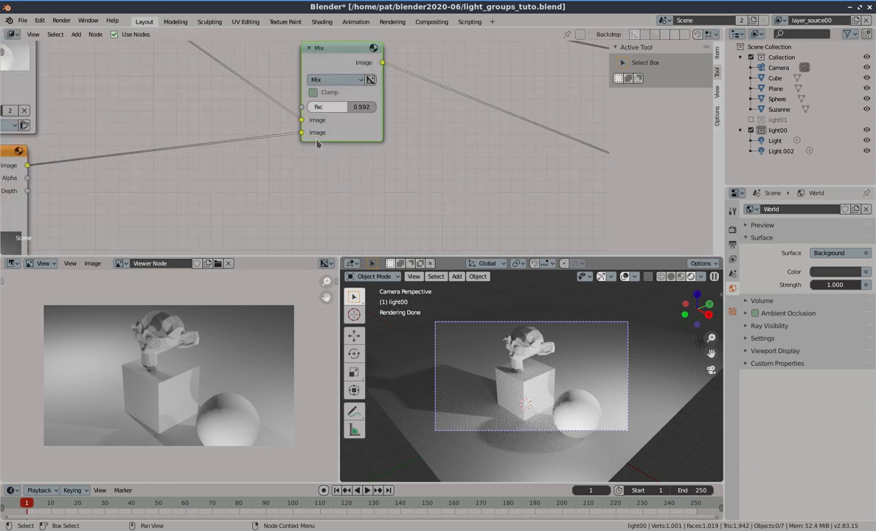
{"action": "left_click", "coordinate": [362, 80]}
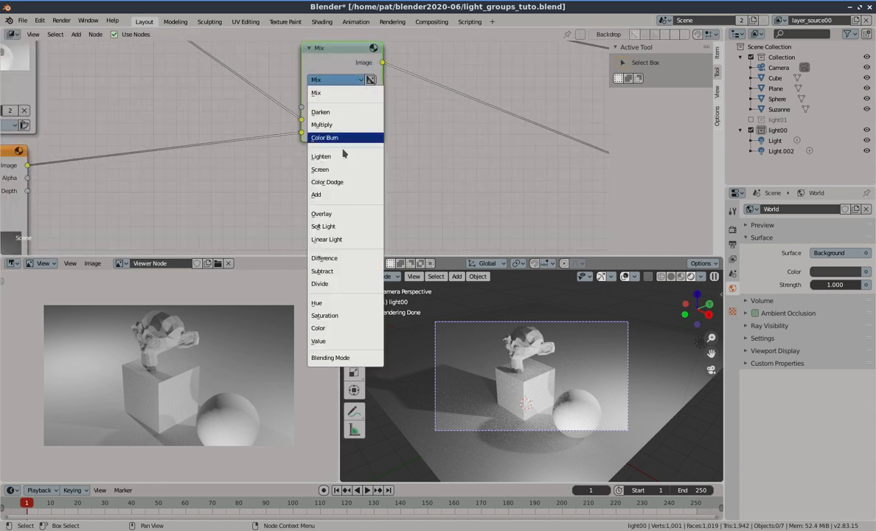
{"action": "left_click", "coordinate": [340, 195]}
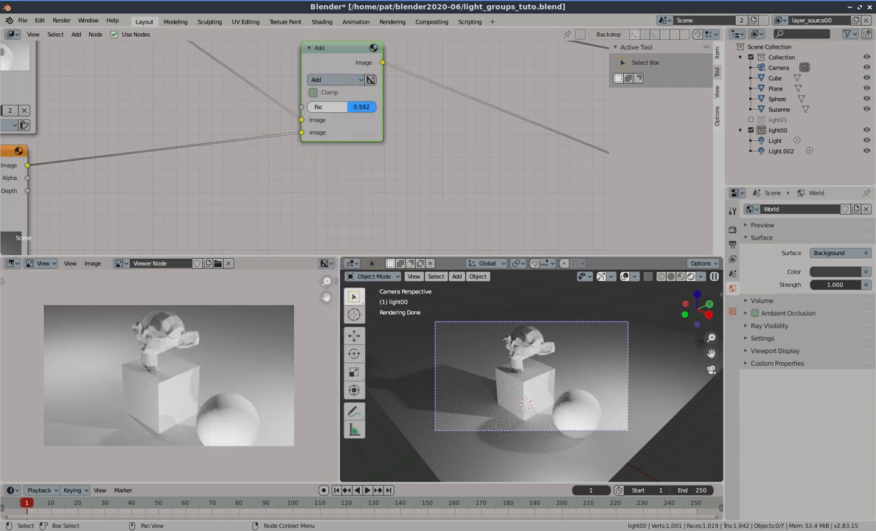
{"action": "left_click_drag", "start_coordinate": [348, 107], "coordinate": [376, 107]}
{"action": "scroll", "coordinate": [405, 157], "scroll_direction": "down", "scroll_amount": 6}
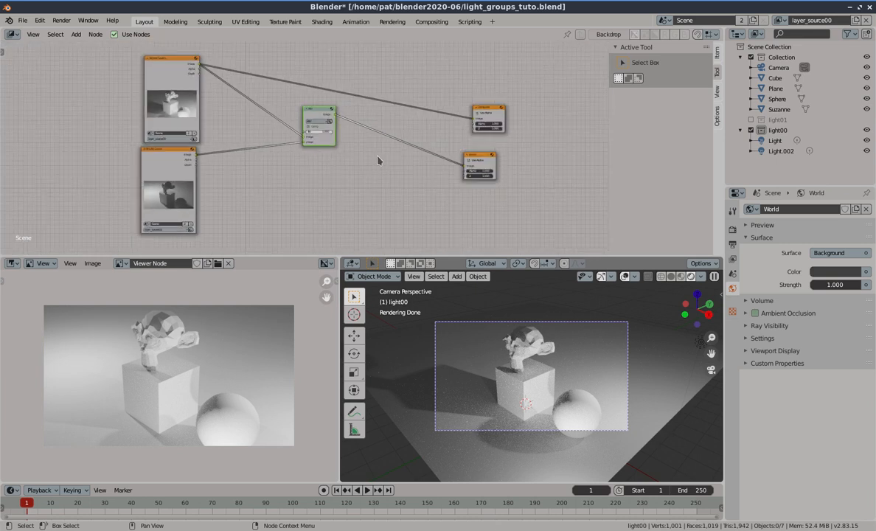
Reconnect the Composite node's image input to the Mix node's output instead of the Render Layers image
{"action": "middle_click_drag", "start_coordinate": [377, 157], "coordinate": [373, 182]}
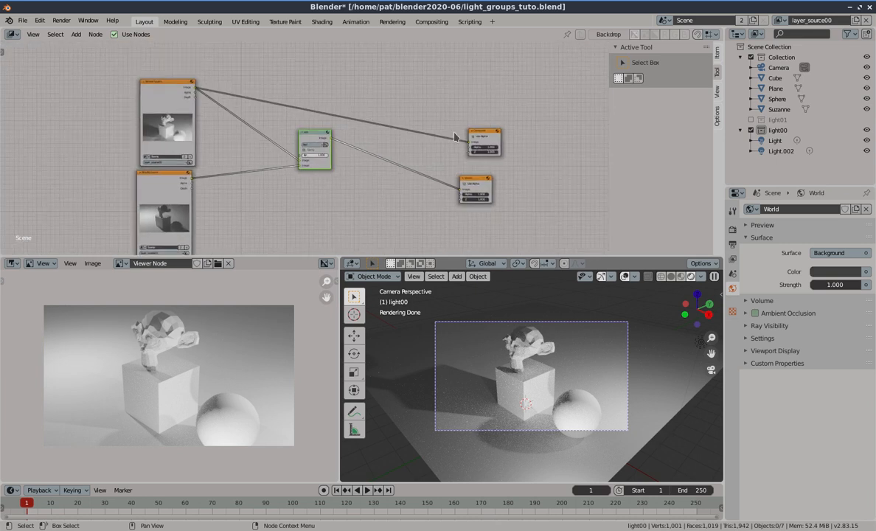
{"action": "left_click_drag", "start_coordinate": [468, 143], "coordinate": [461, 147]}
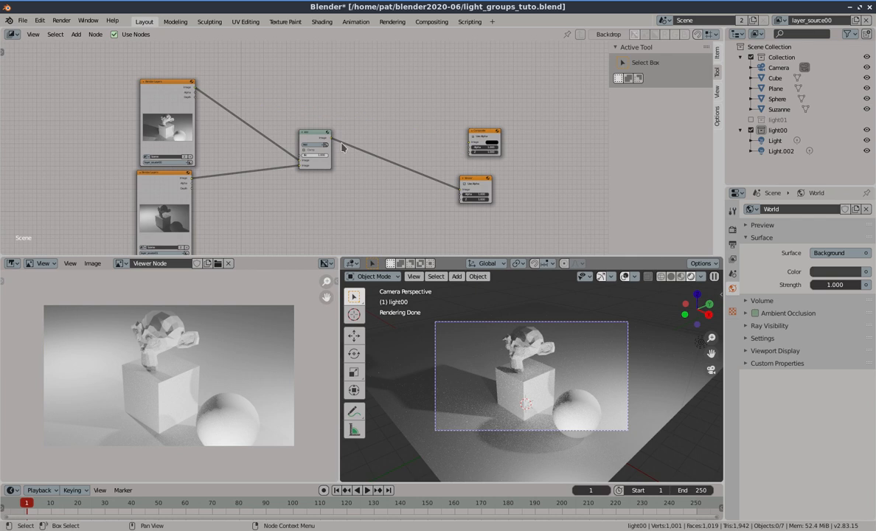
{"action": "left_click_drag", "start_coordinate": [330, 142], "coordinate": [470, 141]}
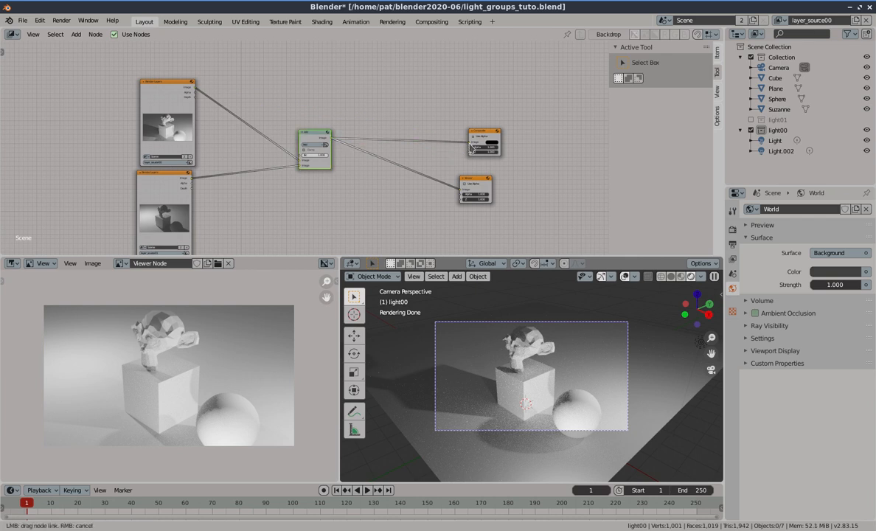
Add a new view layer copying the current settings and name it layer_source02
{"action": "middle_click_drag", "start_coordinate": [311, 204], "coordinate": [345, 165]}
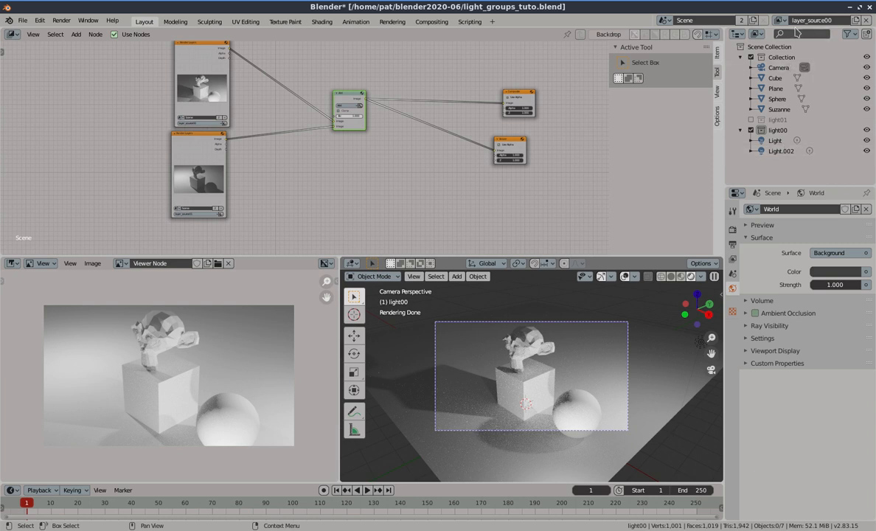
{"action": "left_click", "coordinate": [855, 20]}
{"action": "left_click", "coordinate": [833, 41]}
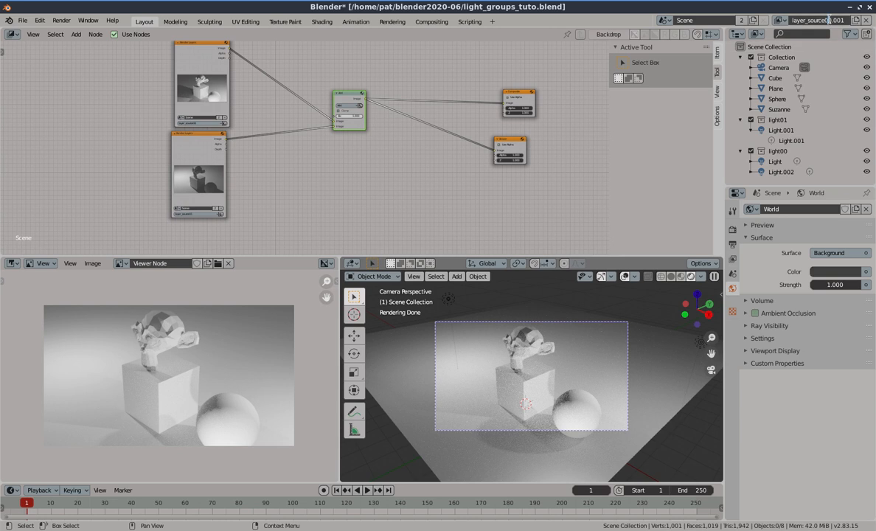
{"action": "left_click_drag", "start_coordinate": [827, 20], "coordinate": [845, 20]}
{"action": "type", "text": "02"}
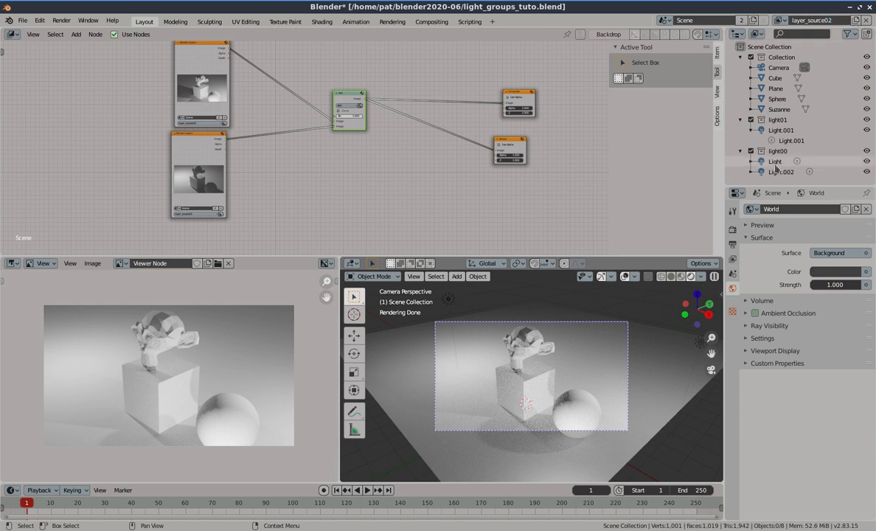
Create a new collection in the scene and rename it light02
{"action": "right_click", "coordinate": [782, 61]}
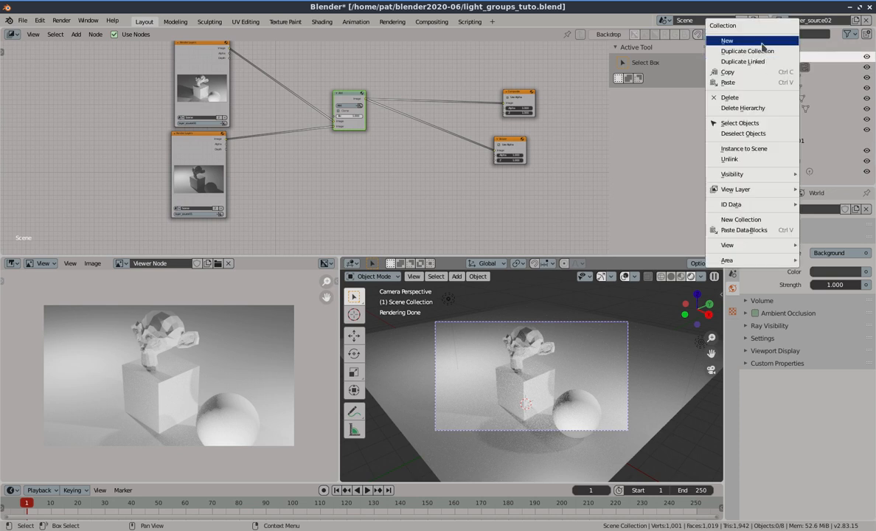
{"action": "right_click", "coordinate": [795, 48]}
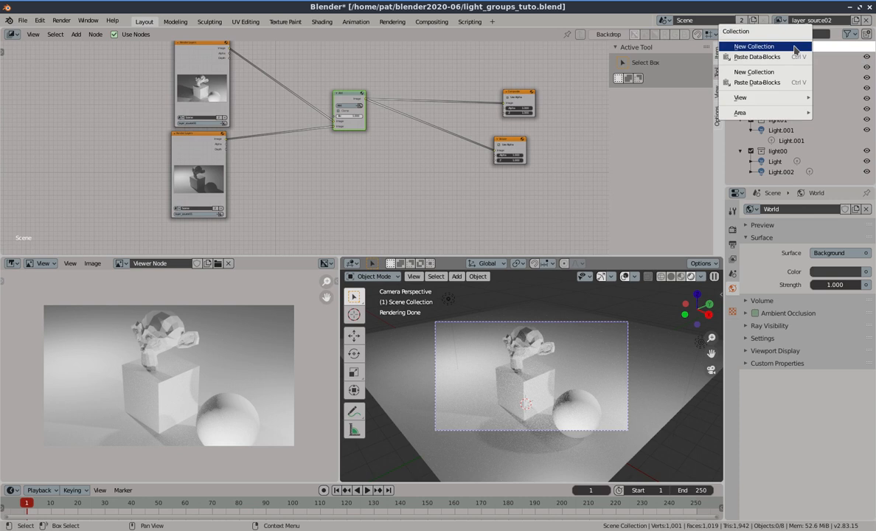
{"action": "left_click", "coordinate": [792, 47]}
{"action": "scroll", "coordinate": [788, 175], "scroll_direction": "down", "scroll_amount": 1}
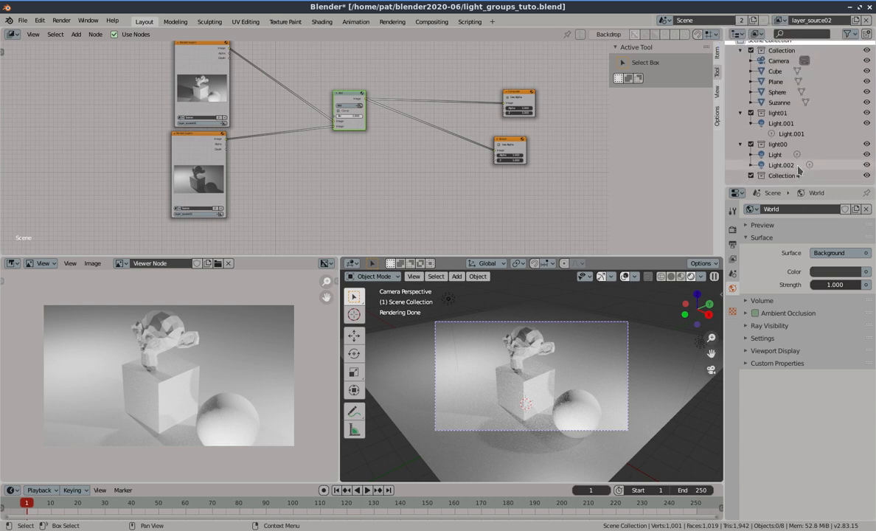
{"action": "double_click", "coordinate": [789, 177]}
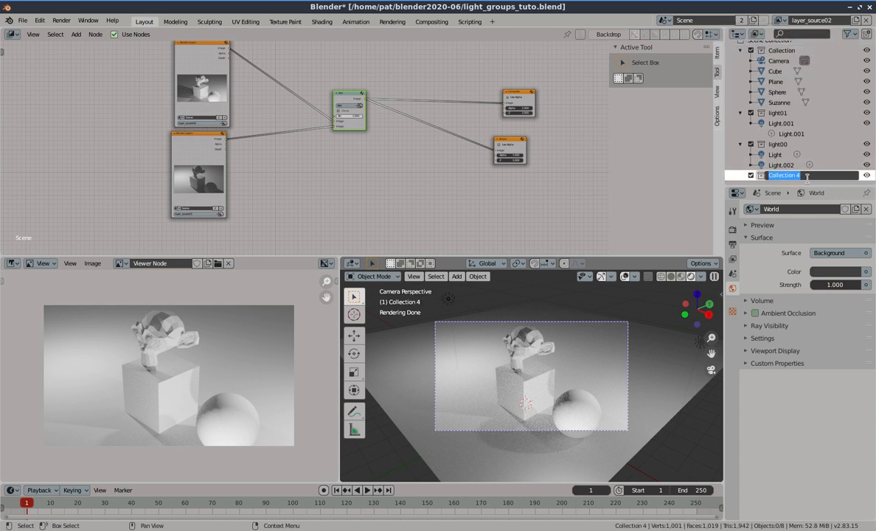
{"action": "key", "text": "BackSpace"}
{"action": "key", "text": "Return"}
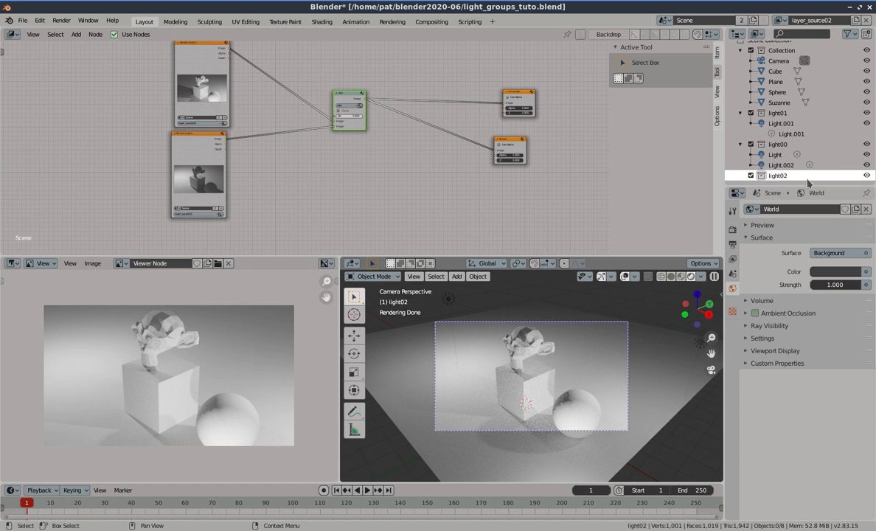
Move Light.002 into the light02 collection and exclude light00 and light01 from layer_source02
{"action": "left_click_drag", "start_coordinate": [776, 165], "coordinate": [780, 177]}
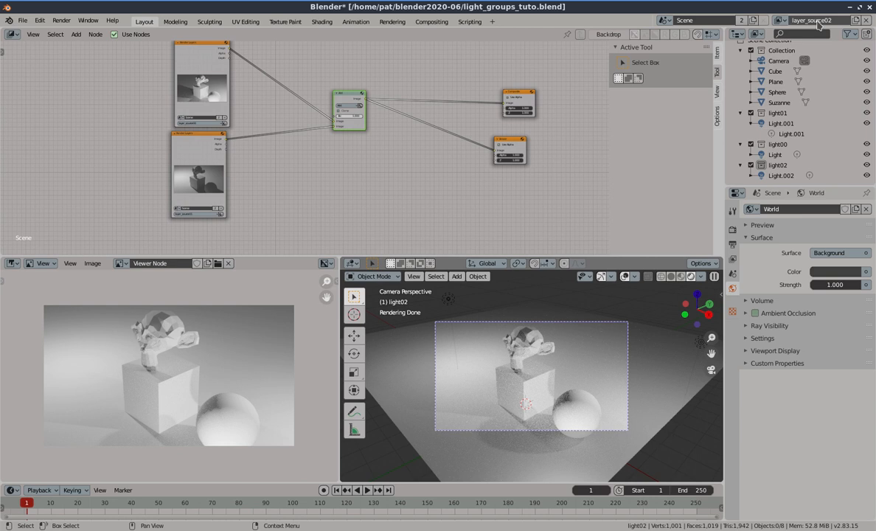
{"action": "left_click", "coordinate": [751, 145]}
{"action": "left_click", "coordinate": [751, 120]}
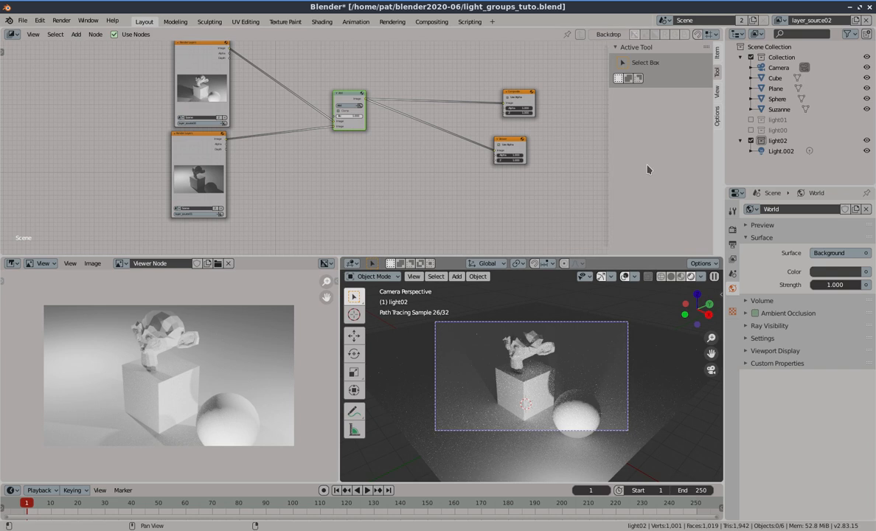
Switch to the layer_source01 view layer and exclude the light02 collection from it
{"action": "left_click", "coordinate": [783, 20]}
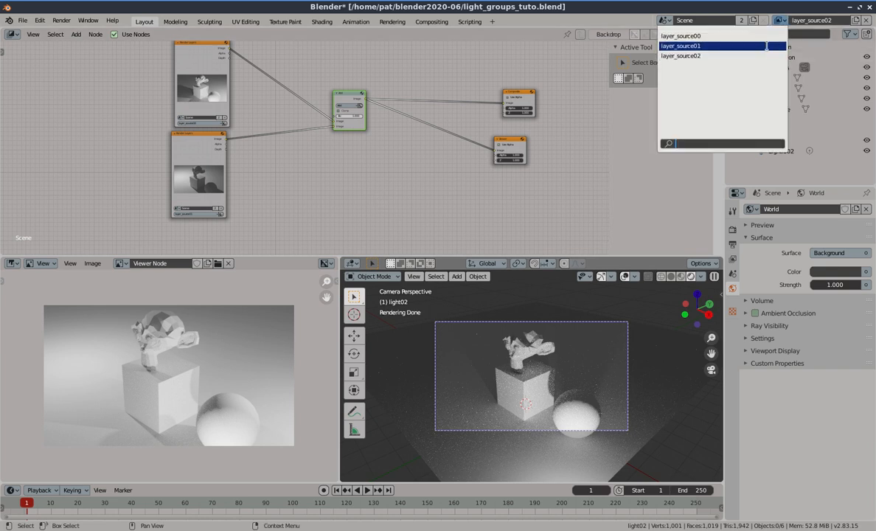
{"action": "left_click", "coordinate": [767, 43]}
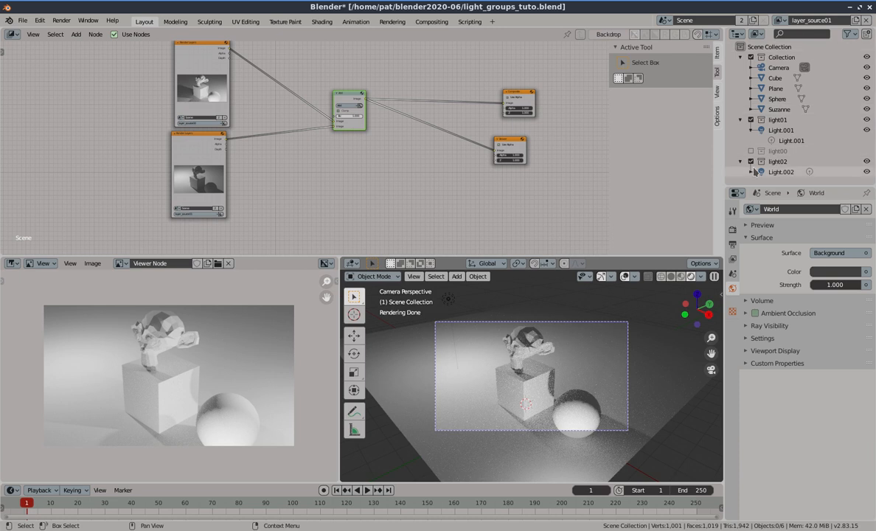
{"action": "left_click", "coordinate": [750, 161]}
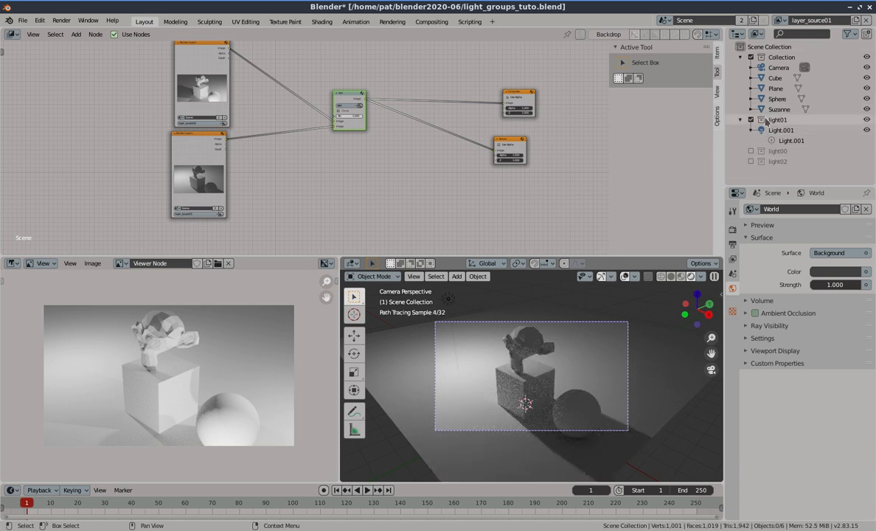
Switch to the layer_source00 view layer and exclude the light02 collection from it
{"action": "left_click", "coordinate": [779, 19]}
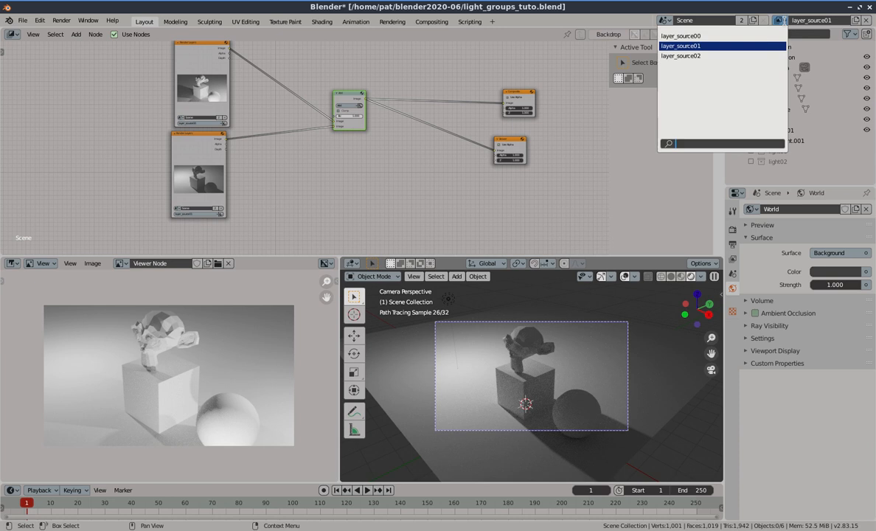
{"action": "left_click", "coordinate": [767, 36]}
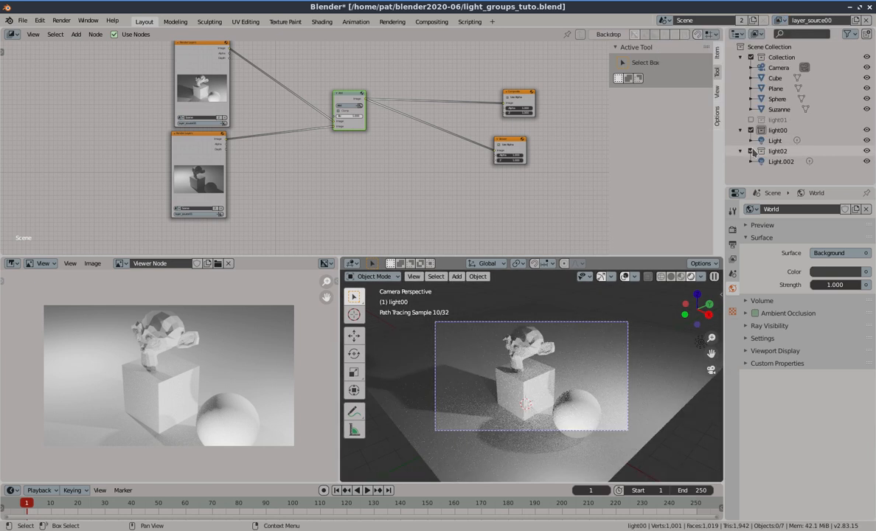
{"action": "left_click", "coordinate": [751, 151]}
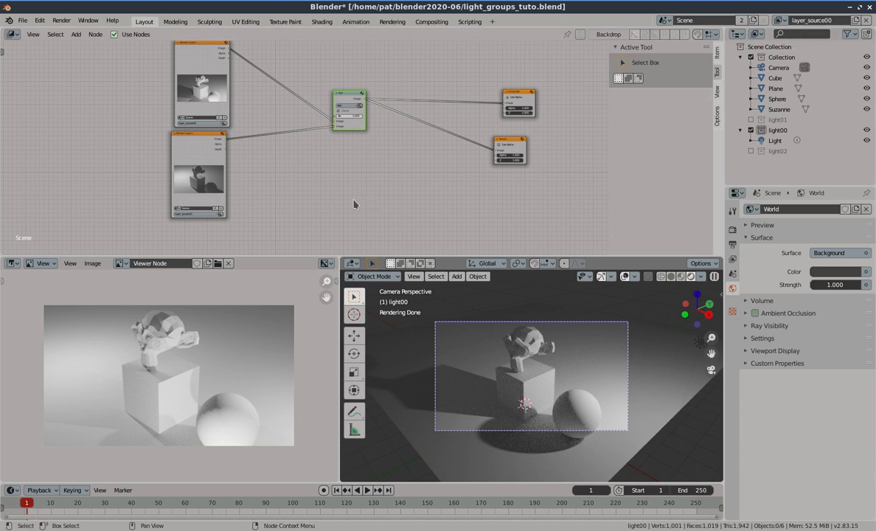
Duplicate the lower Render Layers node and set the copy to the layer_source02 view layer
{"action": "left_click", "coordinate": [214, 151]}
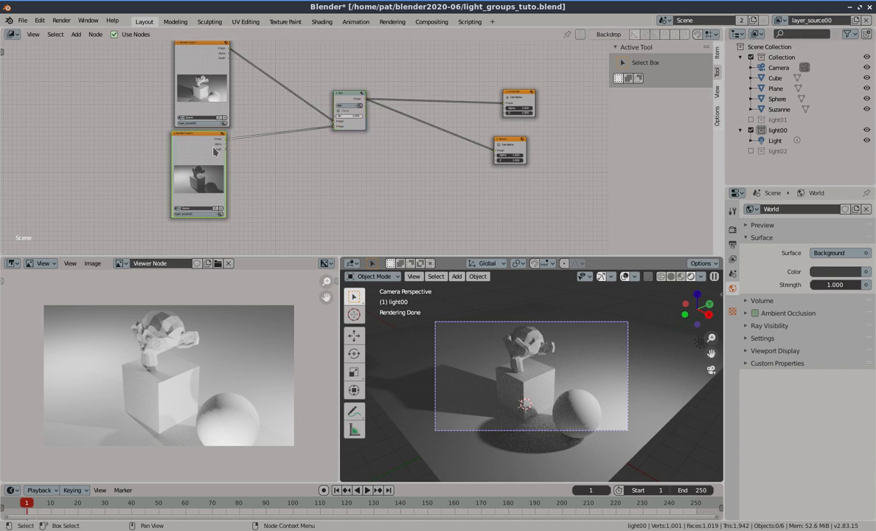
{"action": "key", "text": "shift+d"}
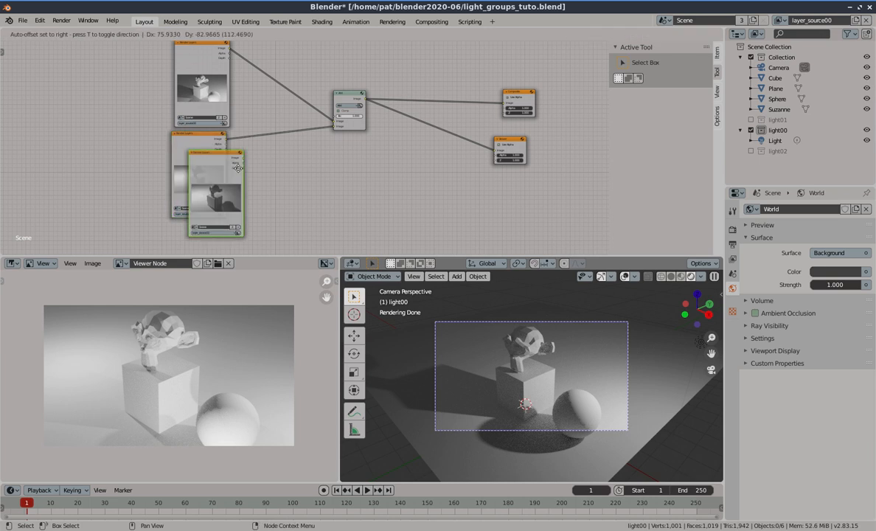
{"action": "left_click", "coordinate": [286, 183]}
{"action": "left_click_drag", "start_coordinate": [282, 175], "coordinate": [219, 233]}
{"action": "scroll", "coordinate": [229, 225], "scroll_direction": "down", "scroll_amount": 2}
{"action": "middle_click_drag", "start_coordinate": [253, 218], "coordinate": [251, 169]}
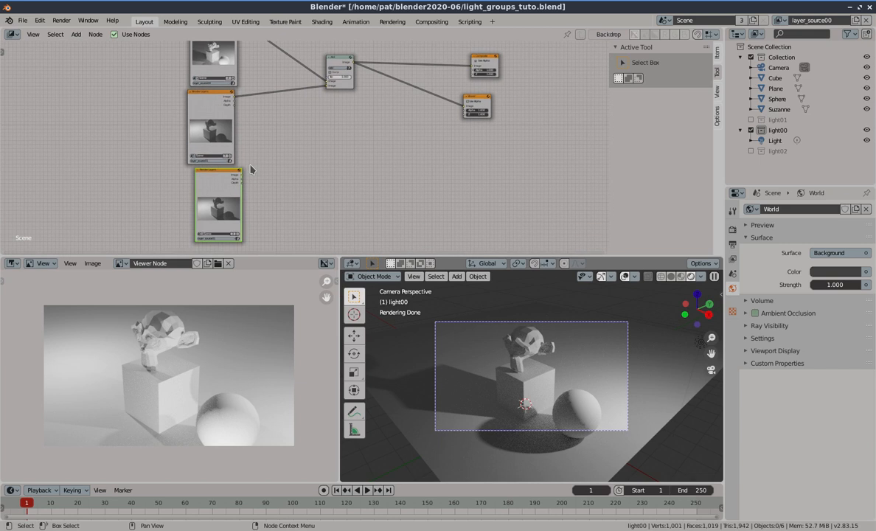
{"action": "scroll", "coordinate": [228, 116], "scroll_direction": "up", "scroll_amount": 4}
{"action": "middle_click_drag", "start_coordinate": [225, 117], "coordinate": [223, 195]}
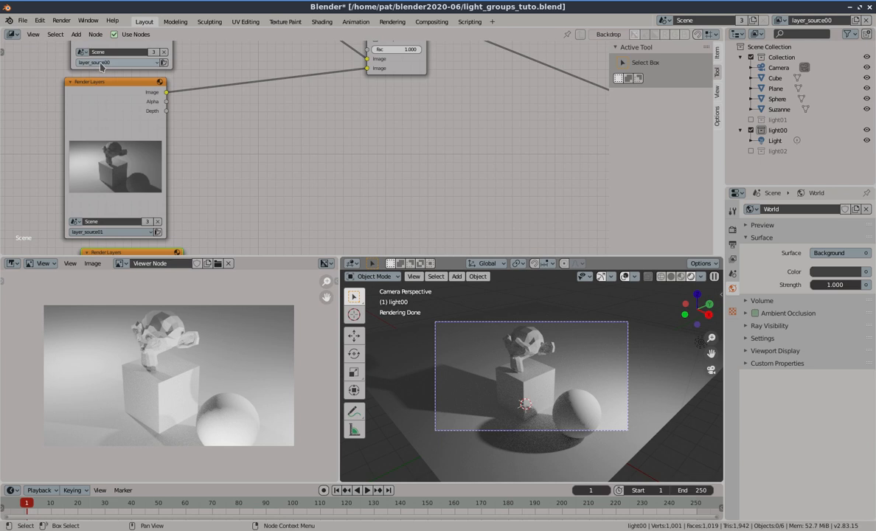
{"action": "middle_click_drag", "start_coordinate": [234, 226], "coordinate": [250, 93]}
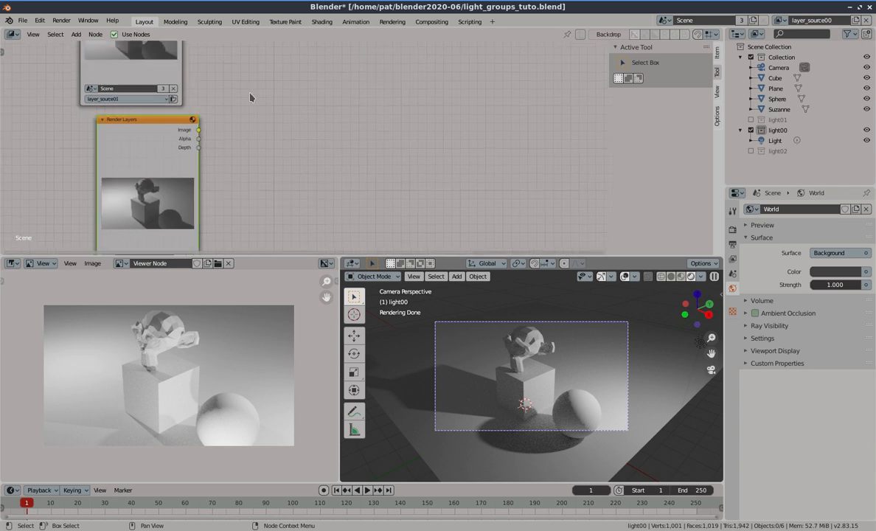
{"action": "middle_click_drag", "start_coordinate": [211, 243], "coordinate": [222, 213]}
{"action": "left_click", "coordinate": [151, 238]}
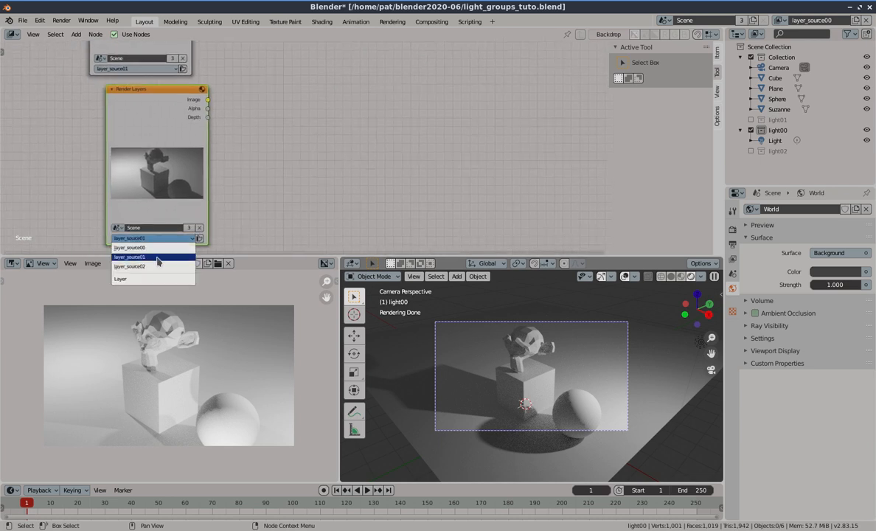
{"action": "left_click", "coordinate": [155, 267]}
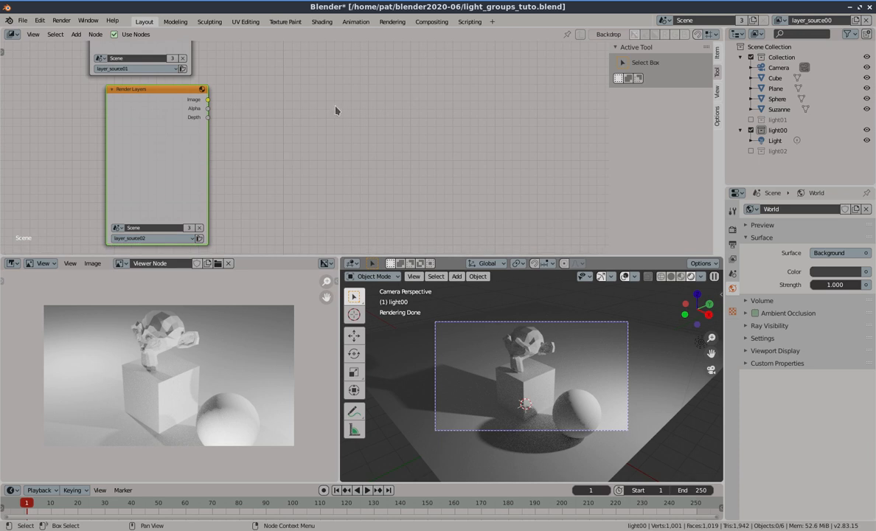
Duplicate the Add Mix node, wire the layer_source01 and layer_source02 Render Layers images into it, and feed its output into the first Mix node
{"action": "scroll", "coordinate": [324, 145], "scroll_direction": "down", "scroll_amount": 5}
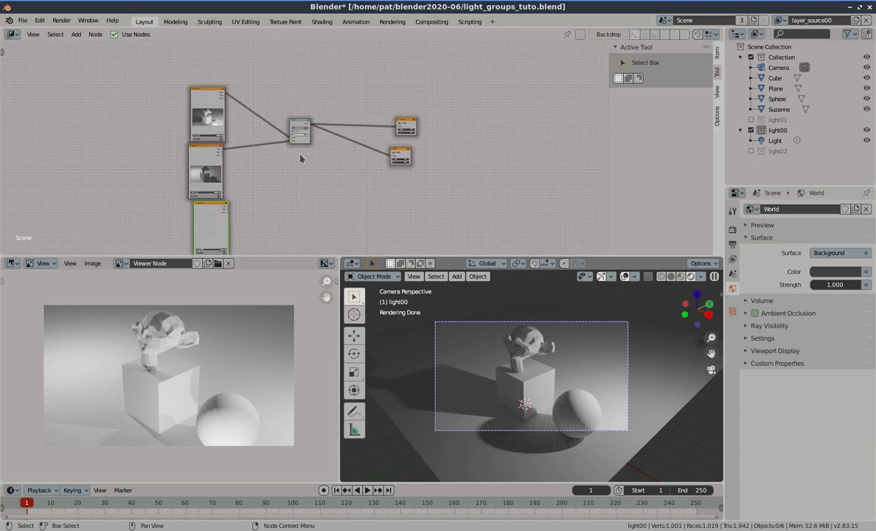
{"action": "scroll", "coordinate": [301, 159], "scroll_direction": "up", "scroll_amount": 3}
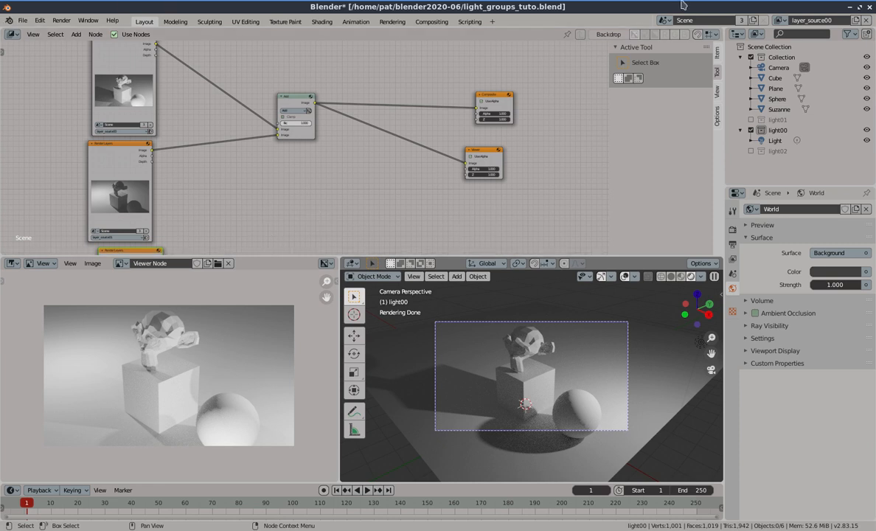
{"action": "left_click", "coordinate": [295, 101]}
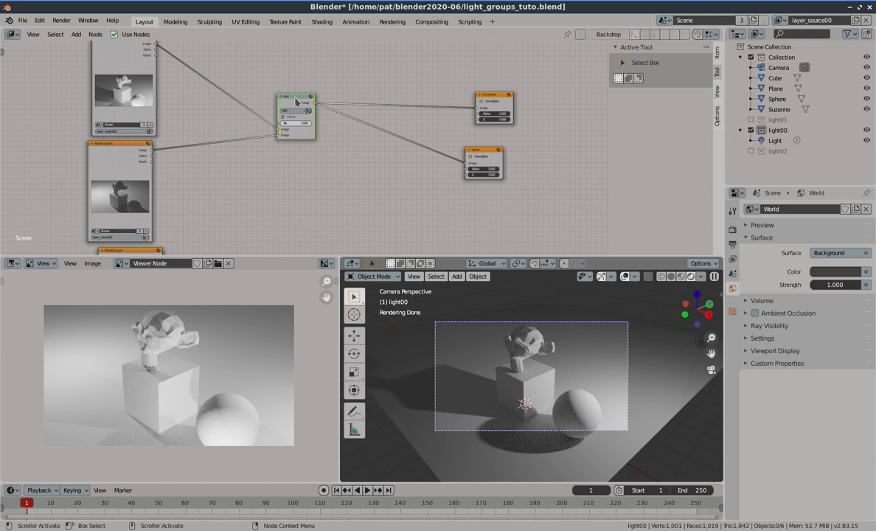
{"action": "key", "text": "shift+d"}
{"action": "left_click", "coordinate": [248, 169]}
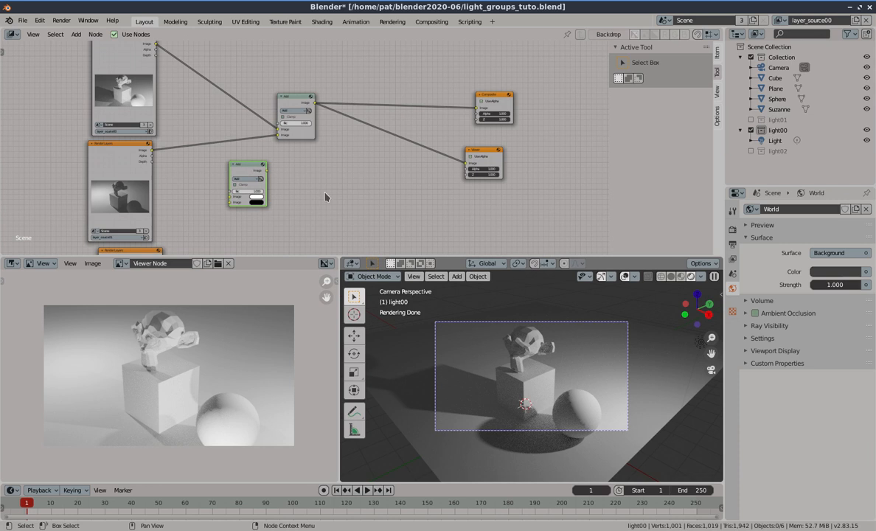
{"action": "scroll", "coordinate": [325, 197], "scroll_direction": "down", "scroll_amount": 2}
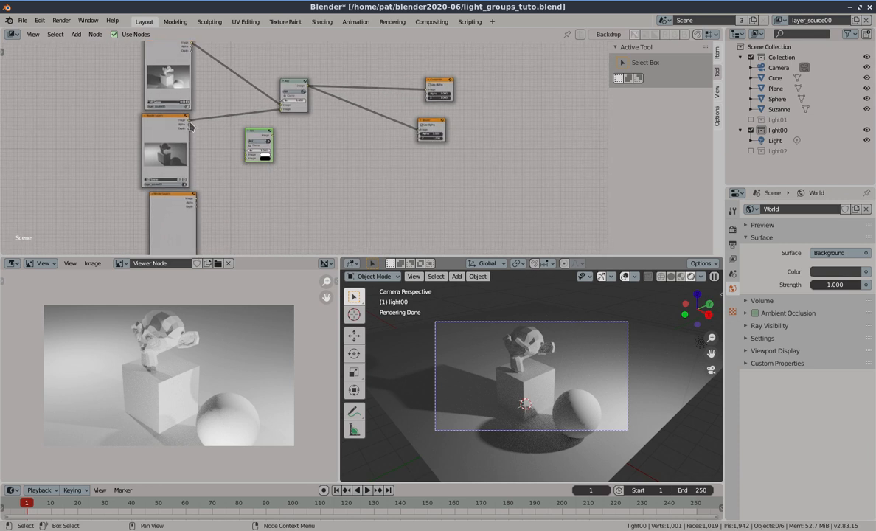
{"action": "left_click_drag", "start_coordinate": [190, 123], "coordinate": [238, 155]}
{"action": "left_click_drag", "start_coordinate": [189, 124], "coordinate": [247, 154]}
{"action": "left_click_drag", "start_coordinate": [197, 199], "coordinate": [246, 156]}
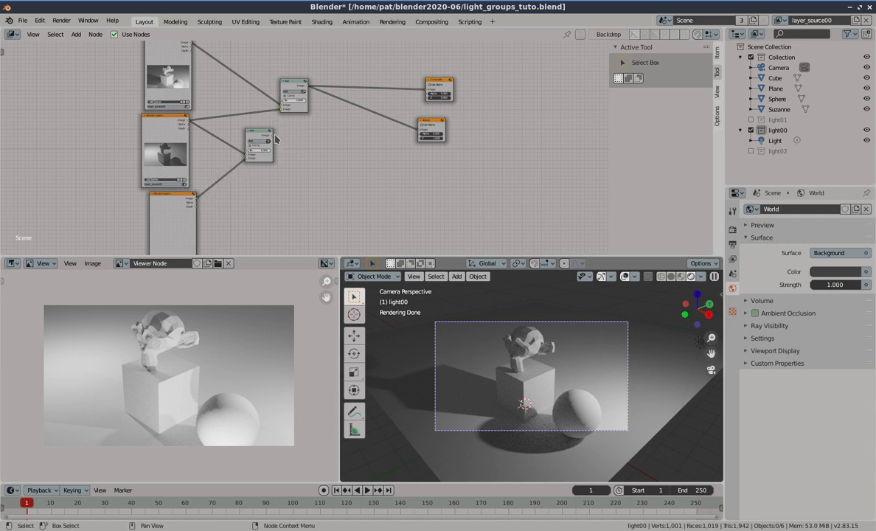
{"action": "left_click_drag", "start_coordinate": [273, 136], "coordinate": [283, 105]}
{"action": "middle_click_drag", "start_coordinate": [257, 212], "coordinate": [245, 166]}
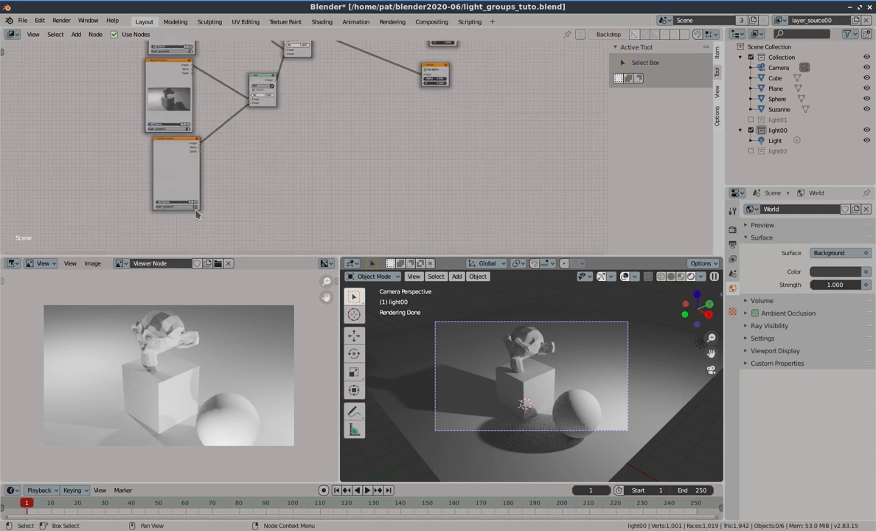
Render the full frame and close the render window
{"action": "key", "text": "F12"}
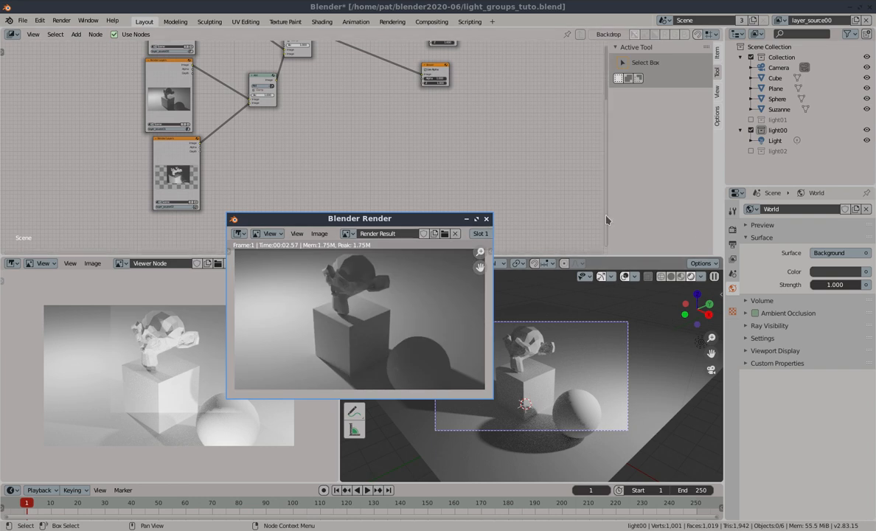
{"action": "key", "text": "F12"}
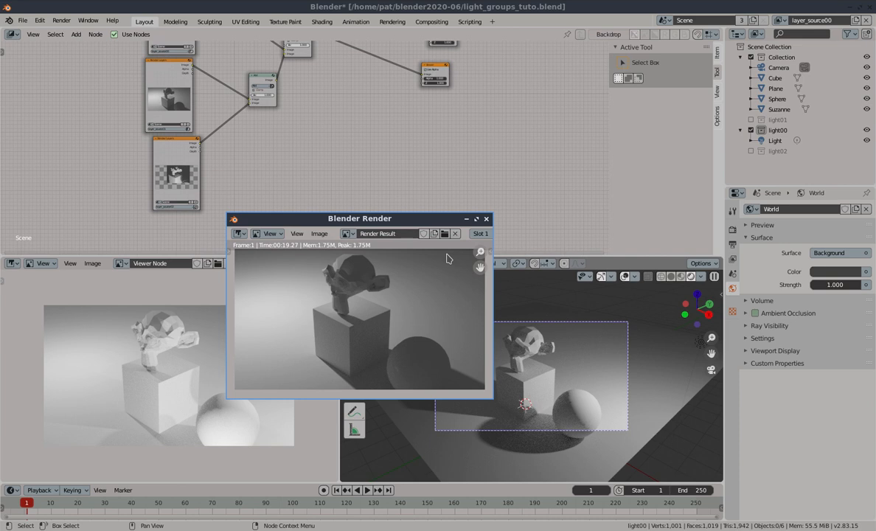
{"action": "left_click", "coordinate": [487, 219]}
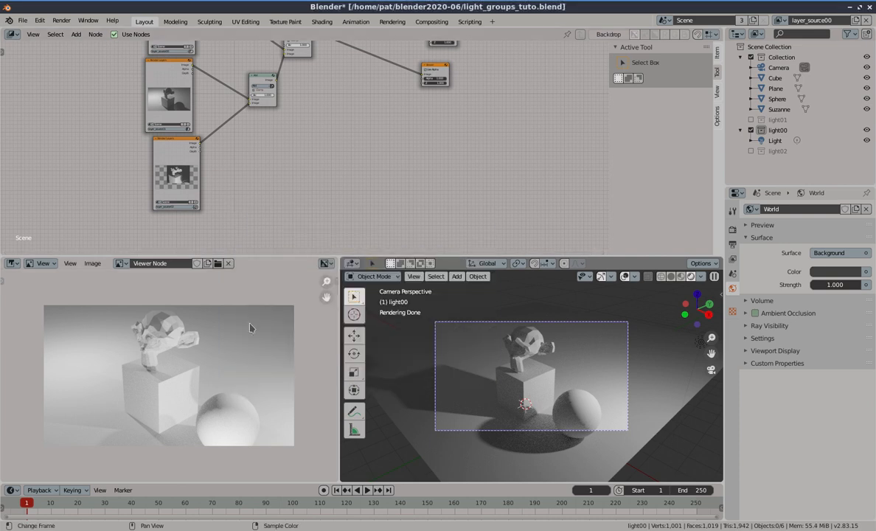
Rearrange the two Mix nodes to tidy the compositing node layout
{"action": "middle_click_drag", "start_coordinate": [346, 129], "coordinate": [300, 223]}
{"action": "left_click_drag", "start_coordinate": [249, 124], "coordinate": [283, 104]}
{"action": "left_click_drag", "start_coordinate": [223, 177], "coordinate": [276, 156]}
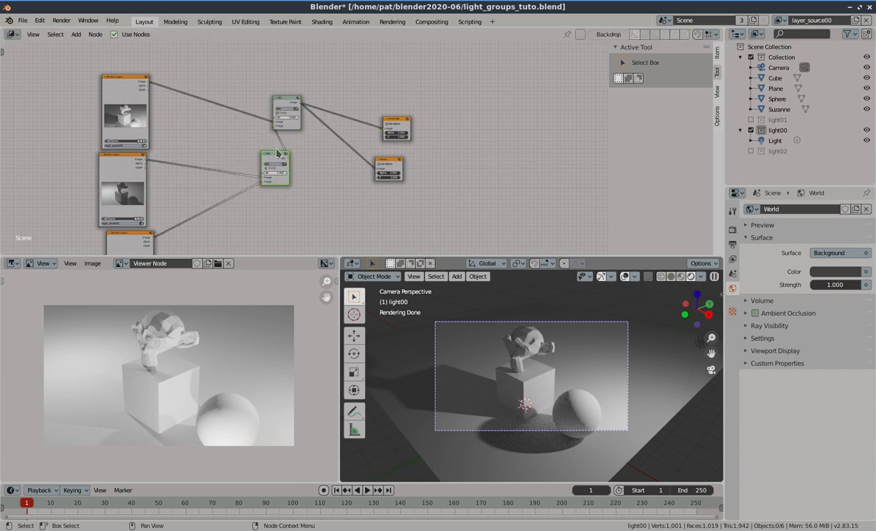
{"action": "scroll", "coordinate": [262, 124], "scroll_direction": "up", "scroll_amount": 2}
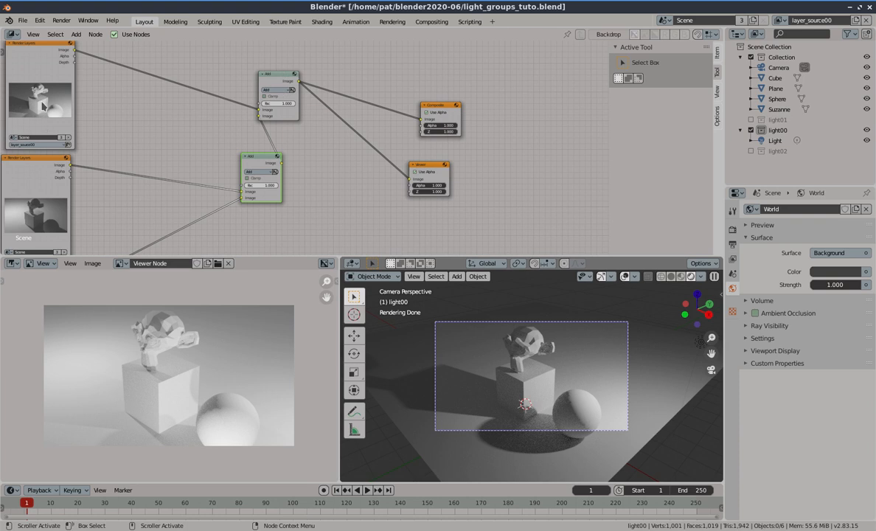
{"action": "left_click", "coordinate": [75, 34]}
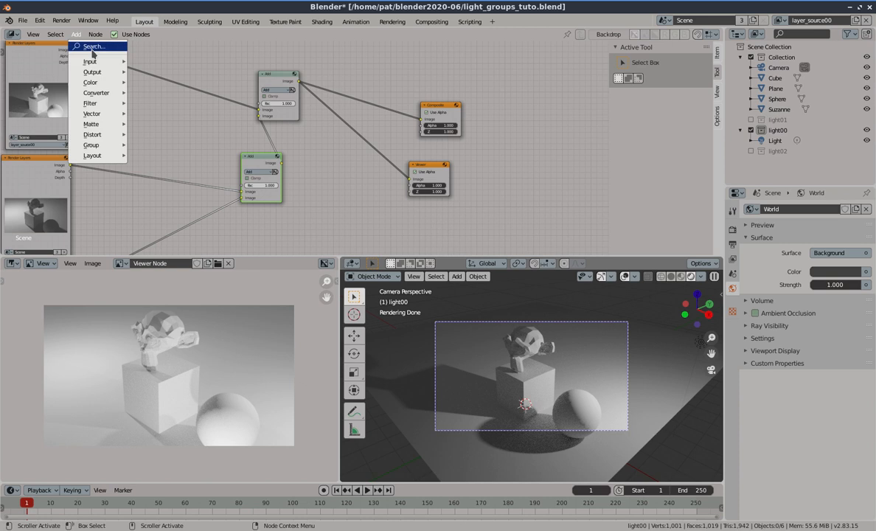
{"action": "mouse_move", "coordinate": [92, 75]}
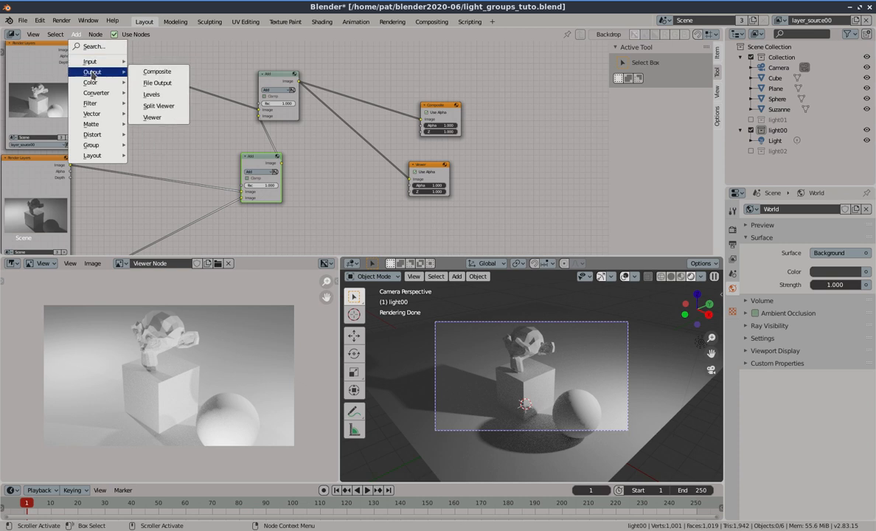
{"action": "left_click", "coordinate": [157, 82]}
{"action": "left_click", "coordinate": [104, 80]}
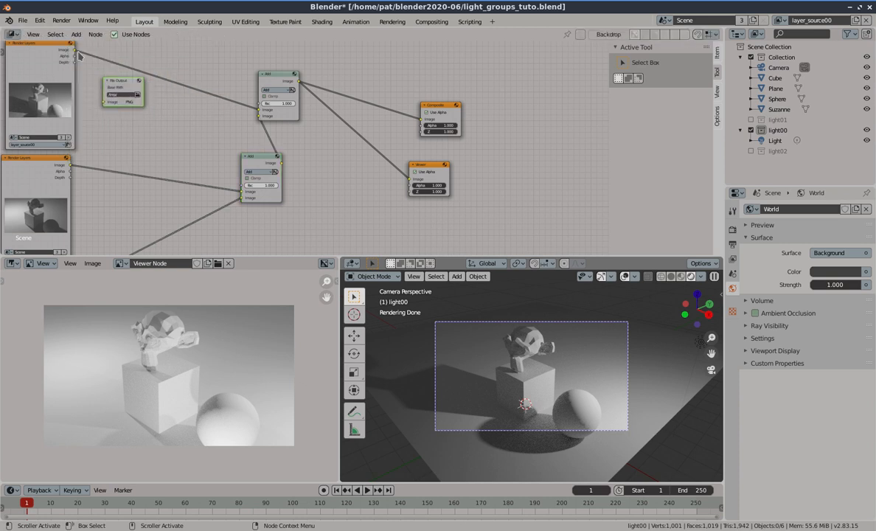
{"action": "left_click_drag", "start_coordinate": [75, 49], "coordinate": [104, 101]}
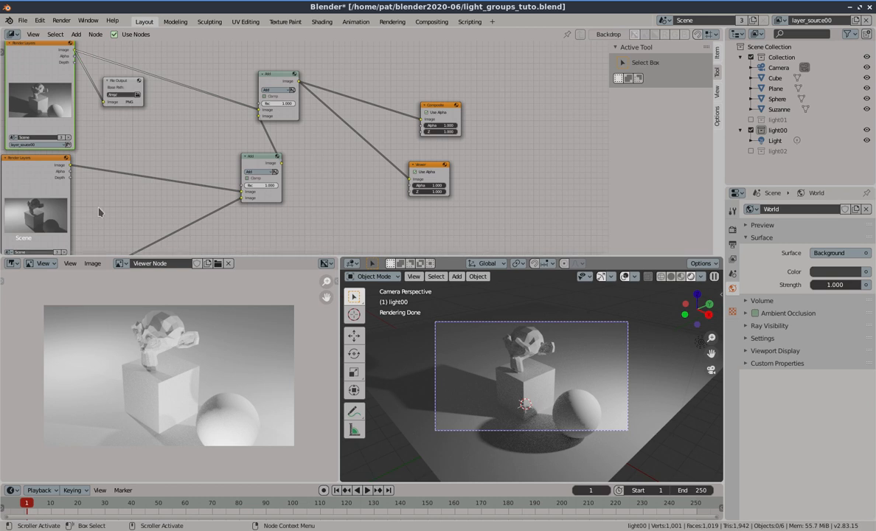
{"action": "mouse_move", "coordinate": [118, 223]}
{"action": "middle_mouse_down"}
{"action": "mouse_move", "coordinate": [120, 191]}
{"action": "mouse_move", "coordinate": [124, 230]}
{"action": "middle_mouse_up"}
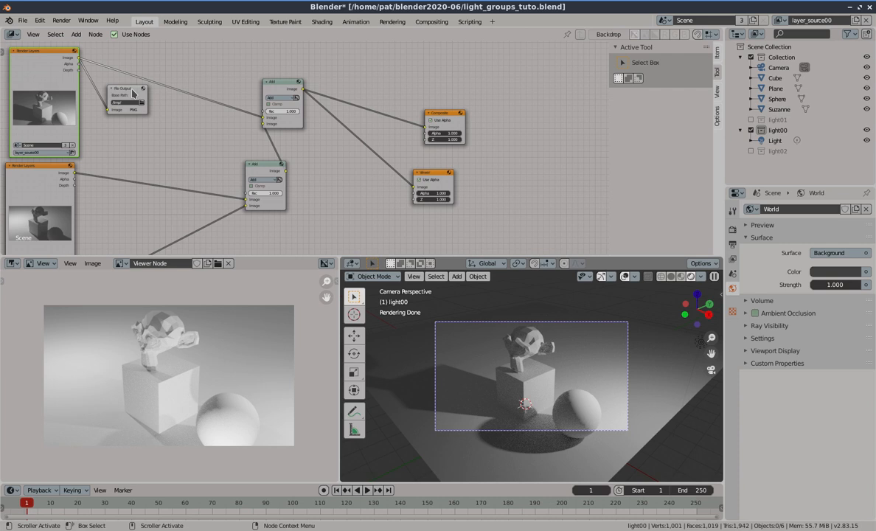
{"action": "left_click", "coordinate": [133, 92]}
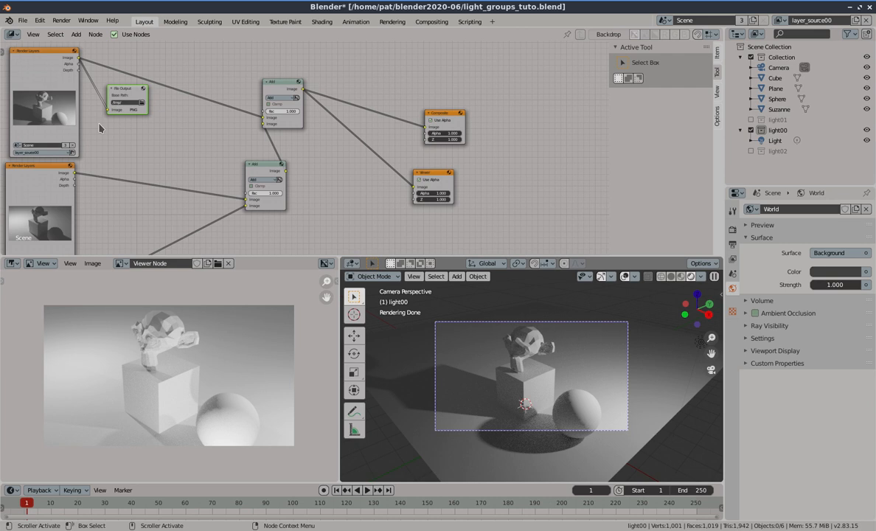
{"action": "key", "text": "x"}
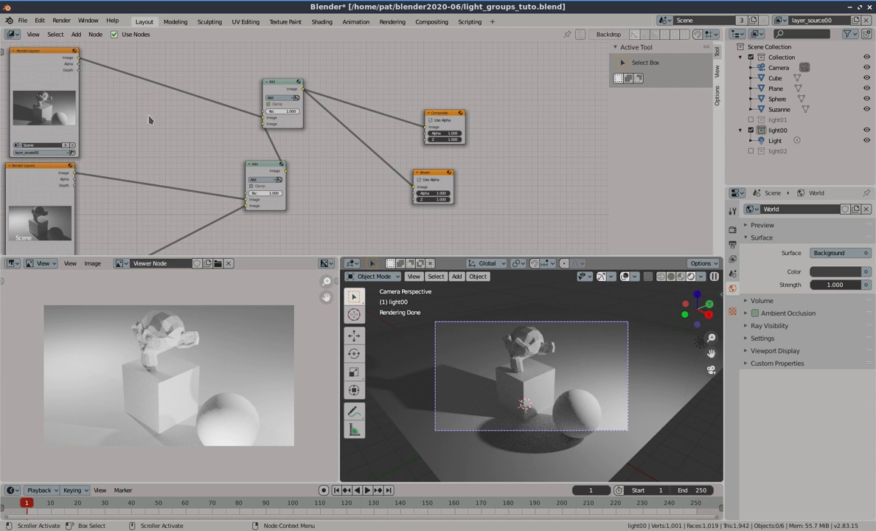
Select the lower Add Mix node in the compositing node tree
{"action": "scroll", "coordinate": [168, 144], "scroll_direction": "down", "scroll_amount": 1}
{"action": "middle_click_drag", "start_coordinate": [172, 148], "coordinate": [216, 99]}
{"action": "mouse_move", "coordinate": [249, 183]}
{"action": "middle_mouse_down"}
{"action": "mouse_move", "coordinate": [238, 164]}
{"action": "mouse_move", "coordinate": [240, 187]}
{"action": "middle_mouse_up"}
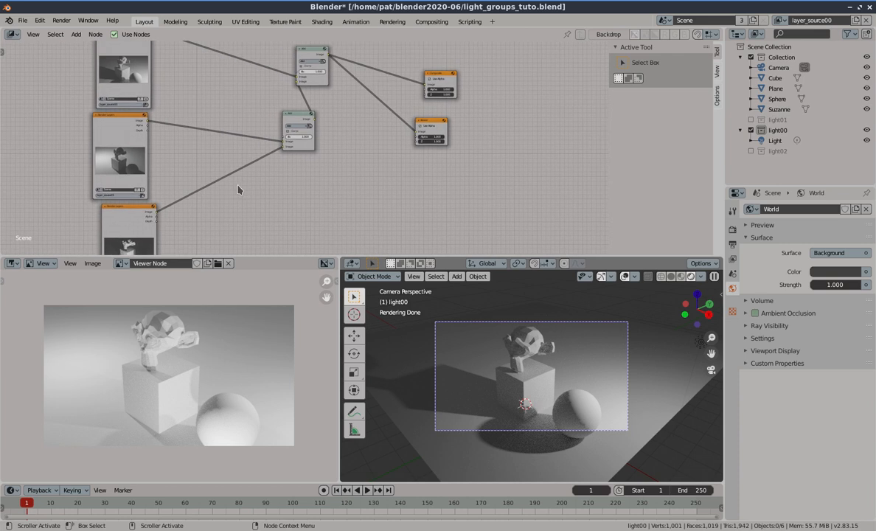
{"action": "middle_click_drag", "start_coordinate": [226, 82], "coordinate": [219, 130]}
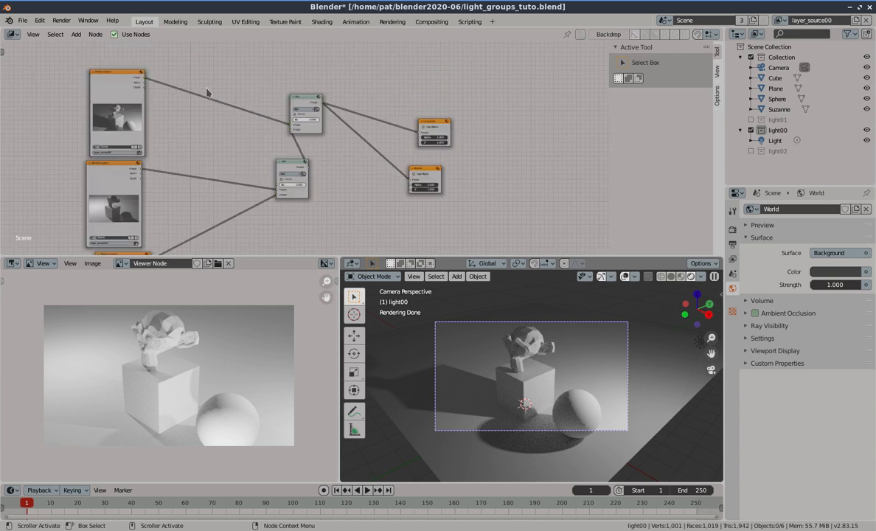
{"action": "left_click", "coordinate": [287, 163]}
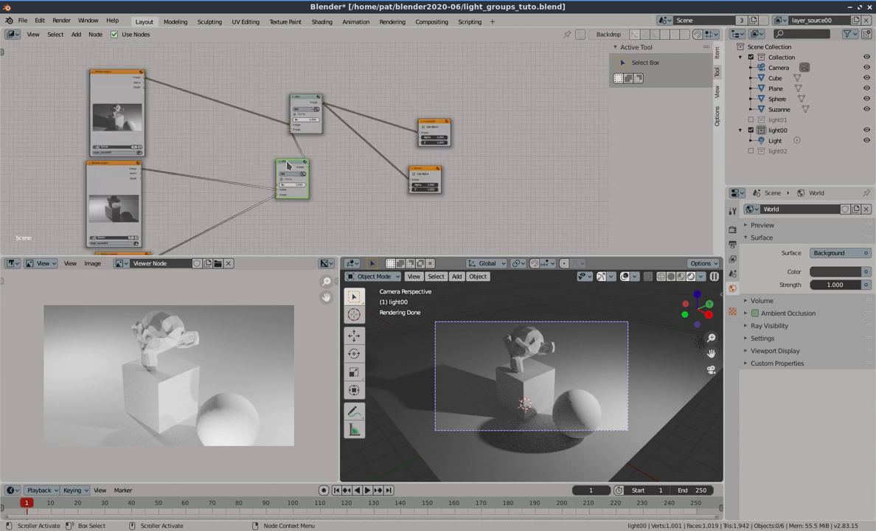
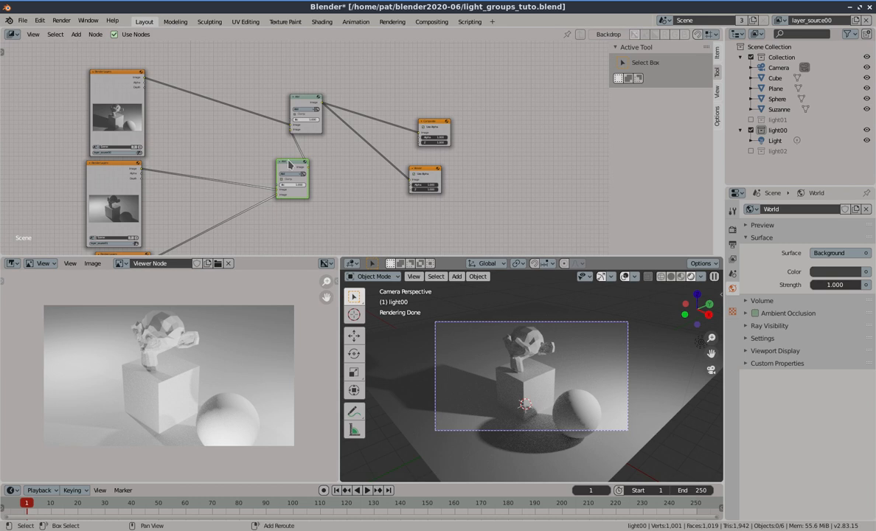
Duplicate the Add Mix node three times, dropping one copy onto each Render Layers image link
{"action": "key", "text": "shift+d"}
{"action": "left_click", "coordinate": [217, 78]}
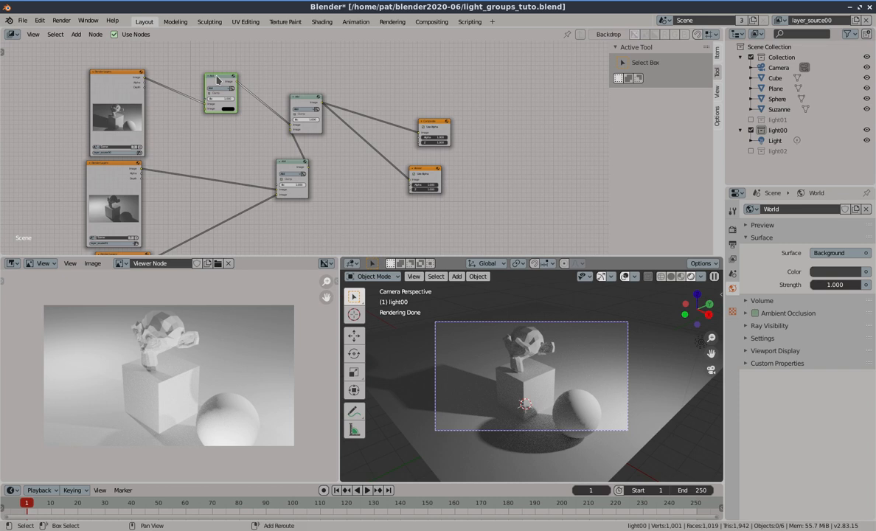
{"action": "key", "text": "shift+d"}
{"action": "left_click", "coordinate": [224, 169]}
{"action": "key", "text": "shift+d"}
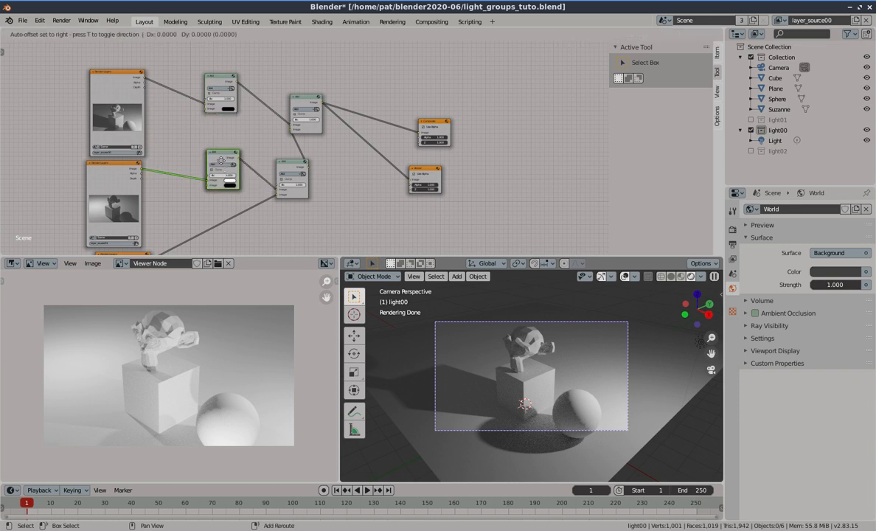
{"action": "left_click", "coordinate": [225, 219]}
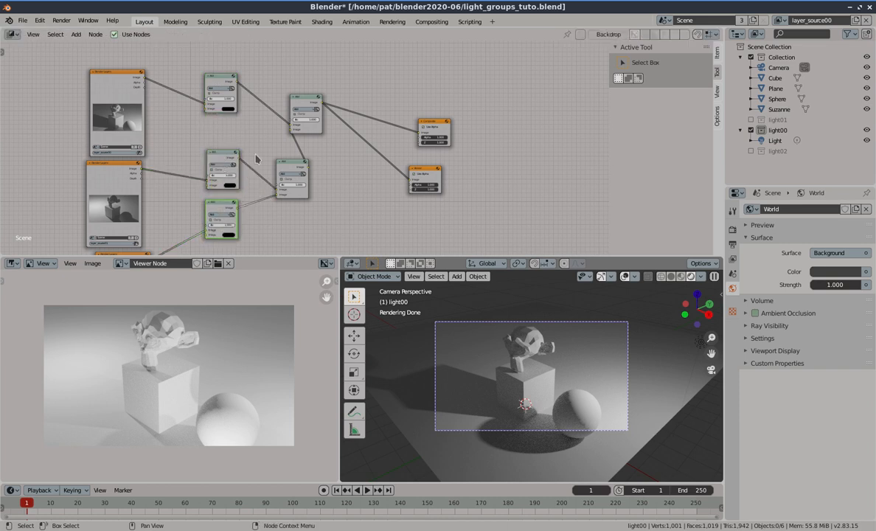
Switch the blend type of the three inserted nodes from Add to Mix
{"action": "left_click", "coordinate": [212, 87]}
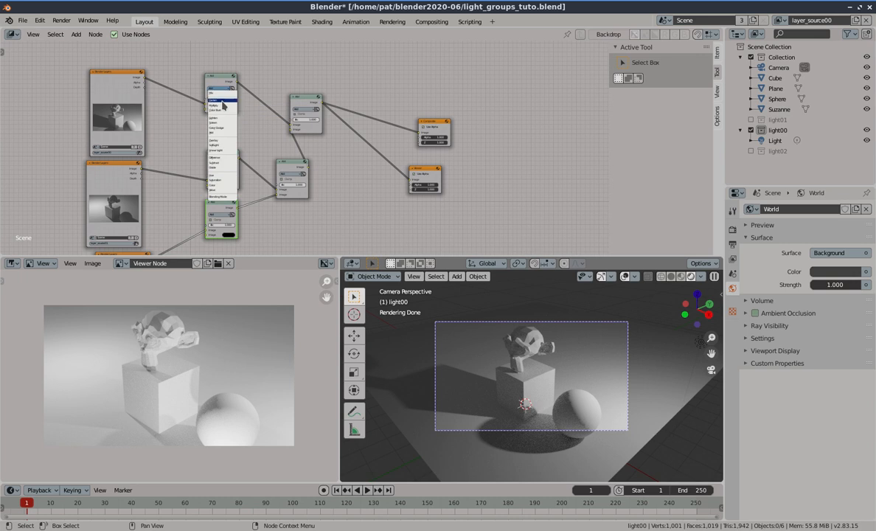
{"action": "left_click", "coordinate": [221, 89]}
{"action": "scroll", "coordinate": [222, 168], "scroll_direction": "up", "scroll_amount": 1}
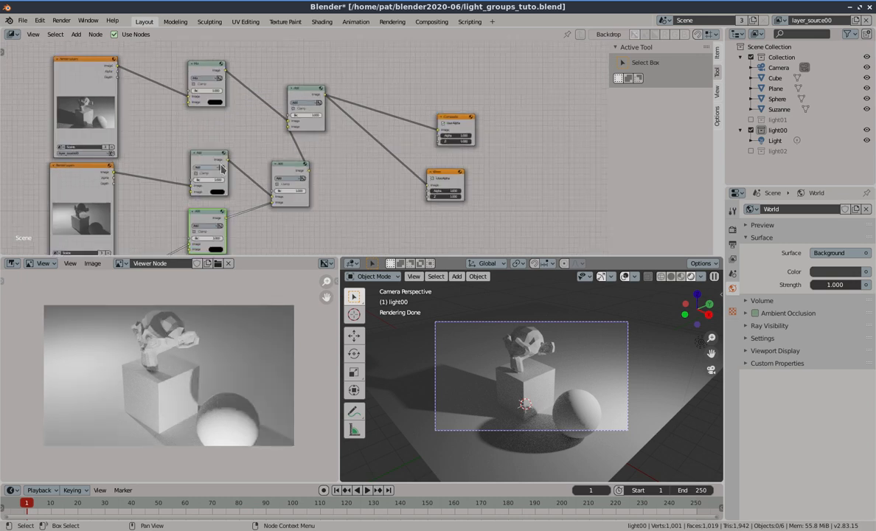
{"action": "scroll", "coordinate": [222, 168], "scroll_direction": "up", "scroll_amount": 5}
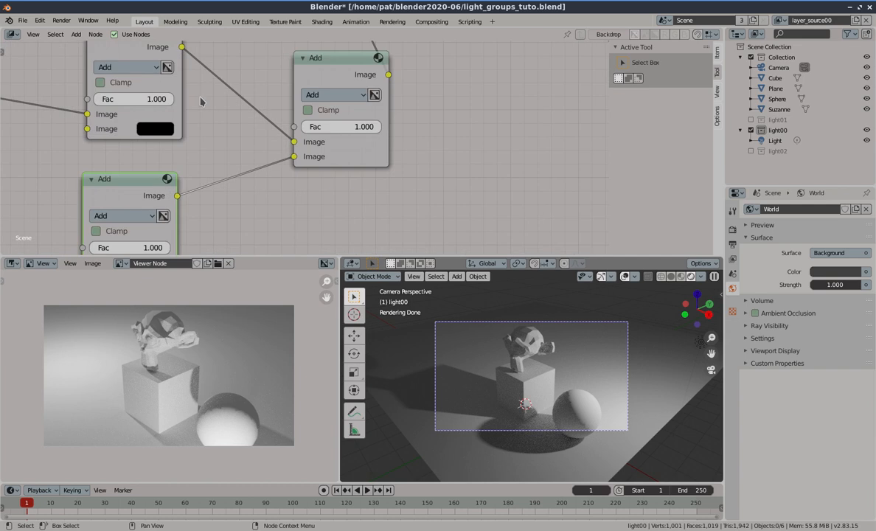
{"action": "middle_click_drag", "start_coordinate": [200, 101], "coordinate": [247, 97]}
{"action": "left_click", "coordinate": [173, 63]}
{"action": "left_click", "coordinate": [176, 80]}
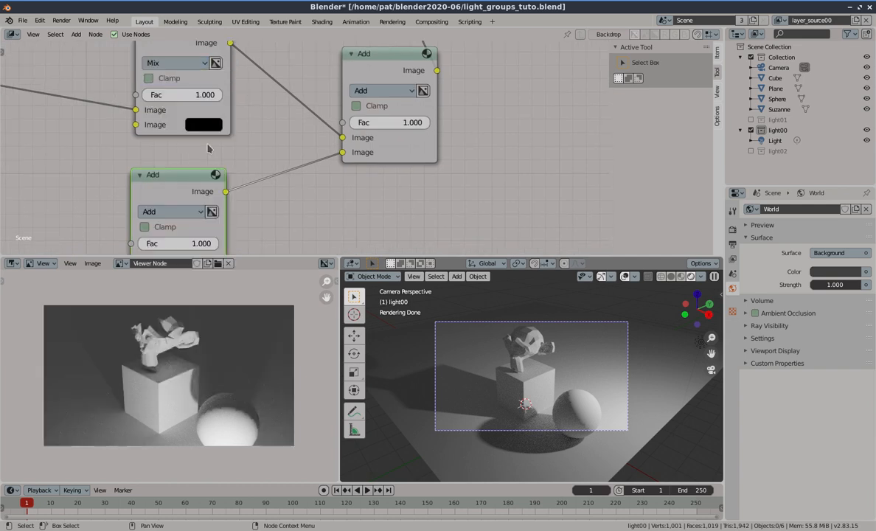
{"action": "left_click", "coordinate": [171, 211]}
{"action": "left_click", "coordinate": [164, 226]}
{"action": "scroll", "coordinate": [236, 147], "scroll_direction": "down", "scroll_amount": 2}
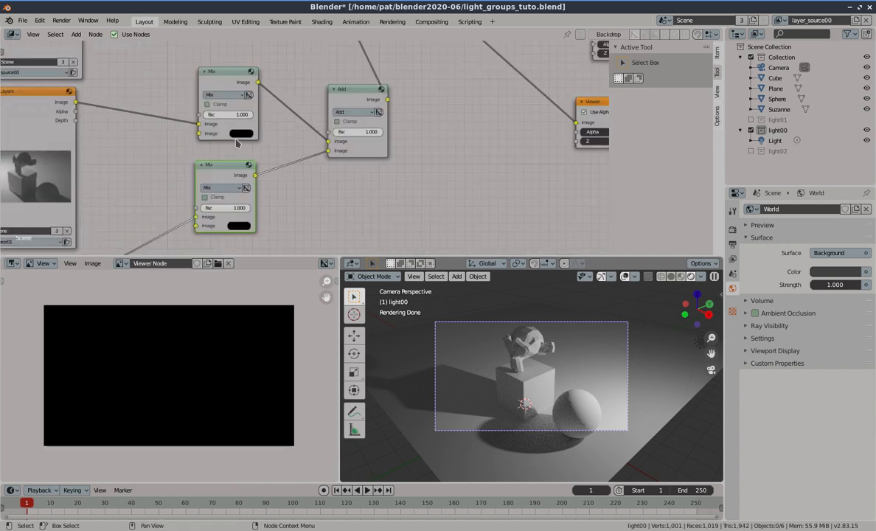
{"action": "scroll", "coordinate": [236, 142], "scroll_direction": "down", "scroll_amount": 5}
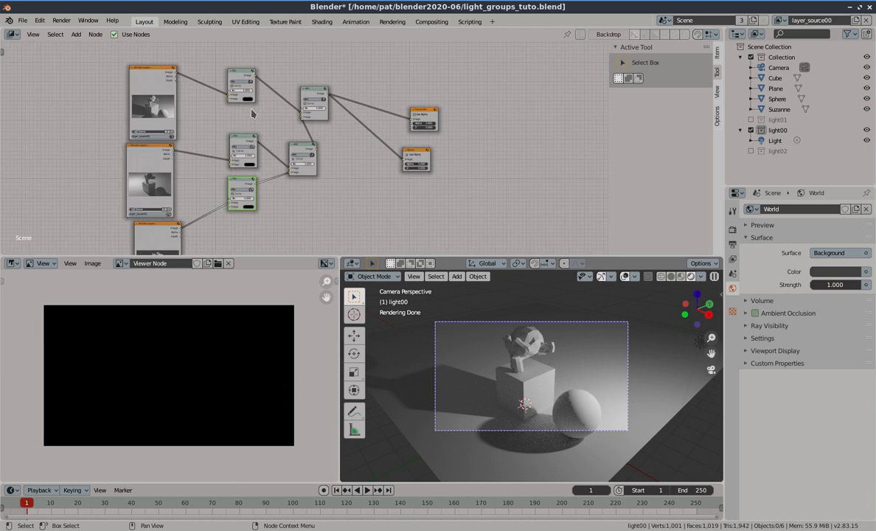
{"action": "scroll", "coordinate": [251, 118], "scroll_direction": "up", "scroll_amount": 1}
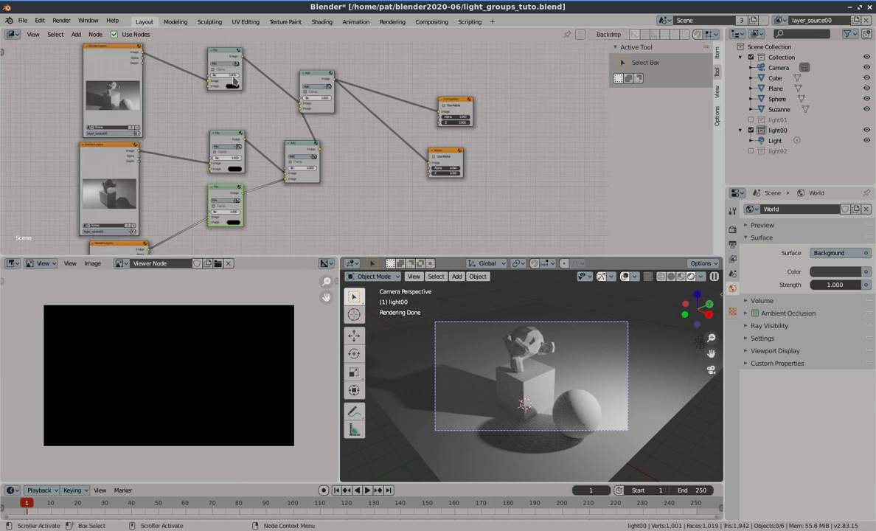
Lower the Fac of the three new Mix nodes to about 0.66, 0.38 and 0.25
{"action": "mouse_move", "coordinate": [235, 74]}
{"action": "left_mouse_down"}
{"action": "mouse_move", "coordinate": [220, 75]}
{"action": "mouse_move", "coordinate": [228, 74]}
{"action": "left_mouse_up"}
{"action": "left_click_drag", "start_coordinate": [235, 158], "coordinate": [219, 158]}
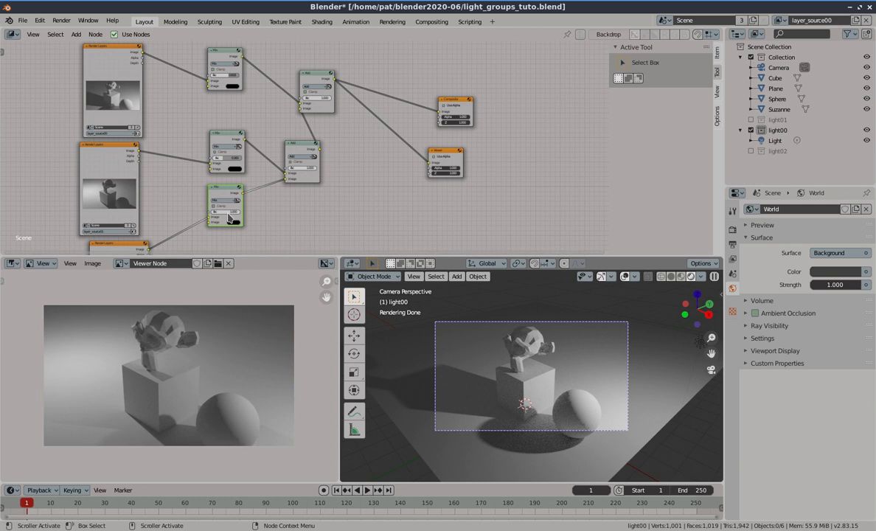
{"action": "left_click_drag", "start_coordinate": [229, 211], "coordinate": [218, 212]}
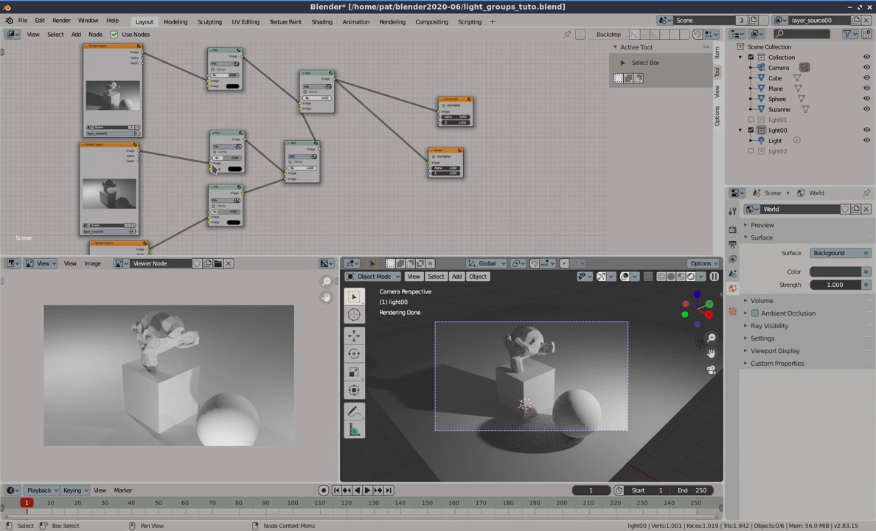
On the top Mix node, move the layer_source00 link to the second Image input and set the first color to black
{"action": "scroll", "coordinate": [214, 168], "scroll_direction": "up", "scroll_amount": 2}
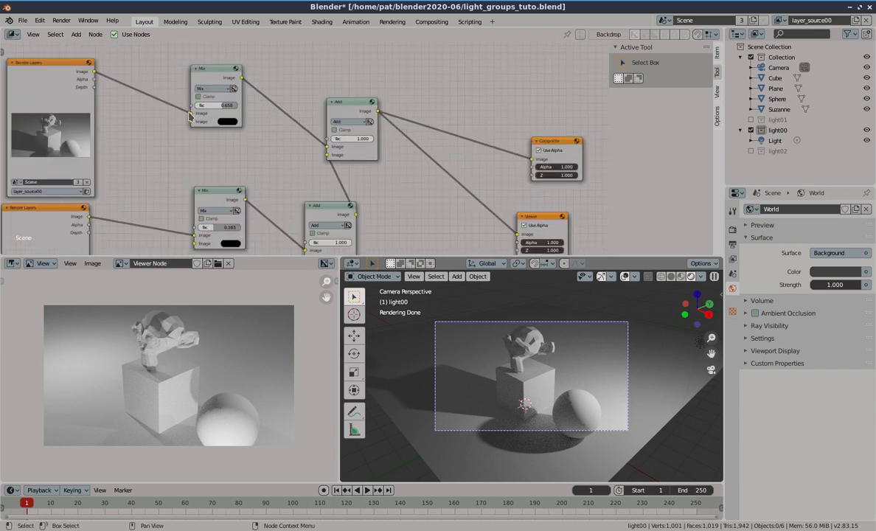
{"action": "left_click_drag", "start_coordinate": [188, 116], "coordinate": [191, 121]}
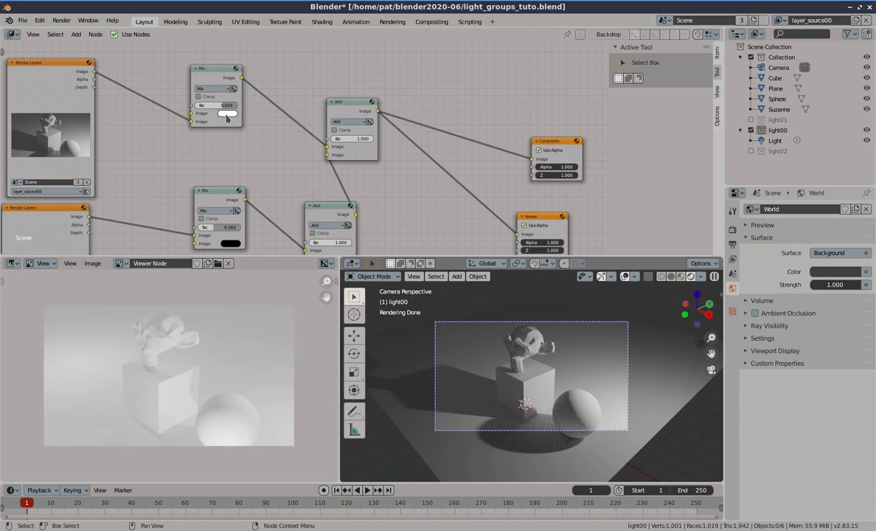
{"action": "left_click", "coordinate": [227, 114]}
{"action": "left_click", "coordinate": [280, 173]}
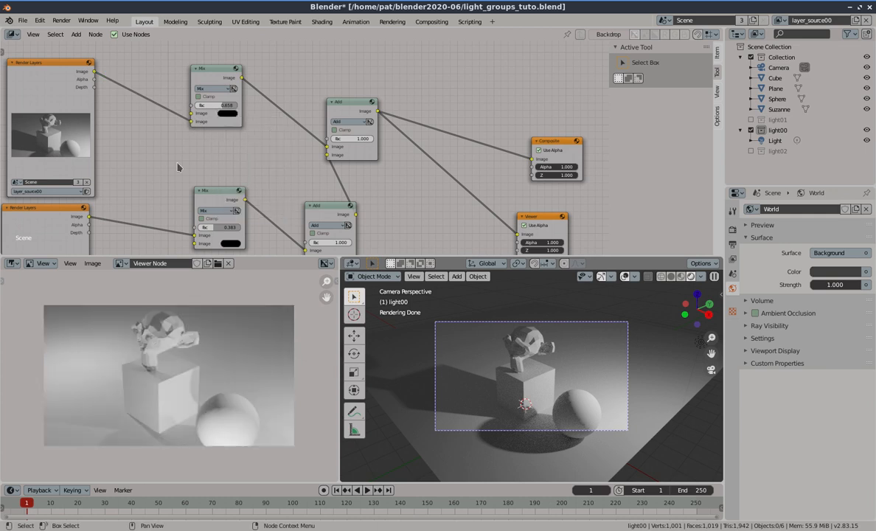
On the middle Mix node, move the layer_source01 link to the second Image input and set the first color to black
{"action": "middle_click_drag", "start_coordinate": [180, 155], "coordinate": [201, 108]}
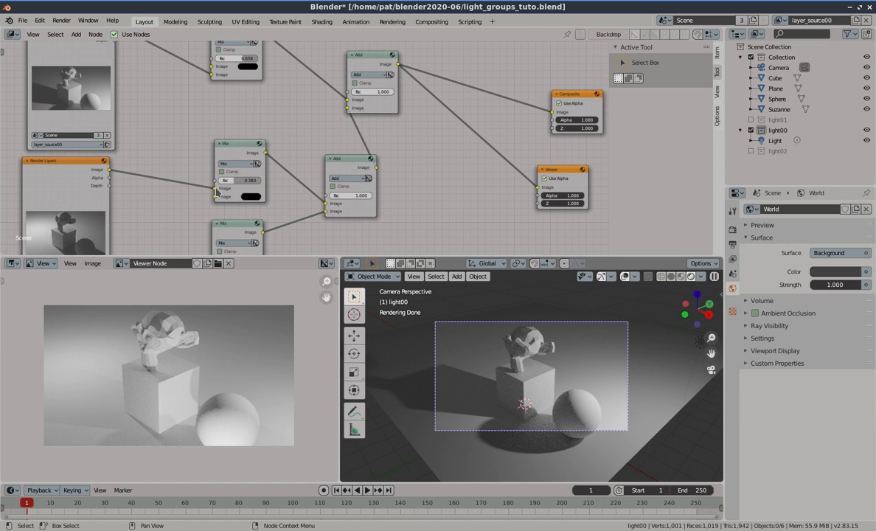
{"action": "mouse_move", "coordinate": [213, 189]}
{"action": "left_mouse_down"}
{"action": "mouse_move", "coordinate": [206, 193]}
{"action": "mouse_move", "coordinate": [214, 196]}
{"action": "left_mouse_up"}
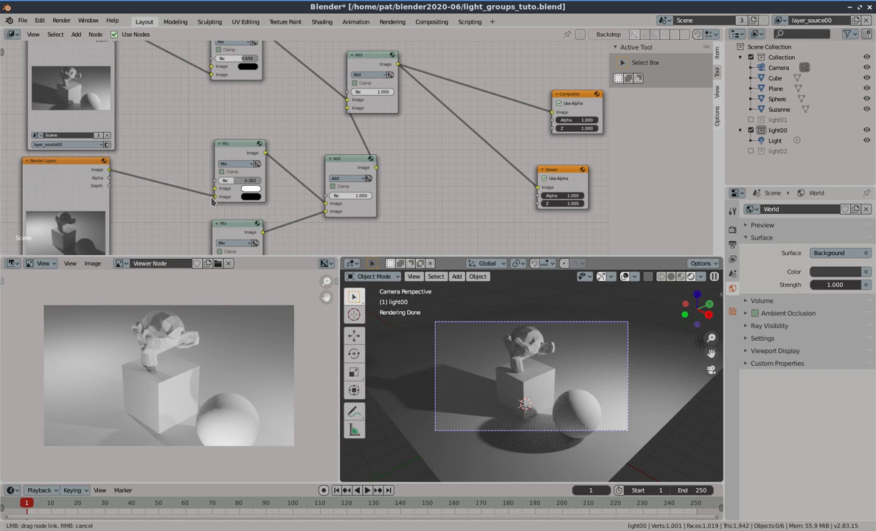
{"action": "left_click", "coordinate": [251, 187]}
{"action": "left_click_drag", "start_coordinate": [304, 133], "coordinate": [304, 145]}
On the lower Mix node, move the layer_source02 link to the second Image input and set the first color to black
{"action": "middle_click_drag", "start_coordinate": [287, 199], "coordinate": [298, 115]}
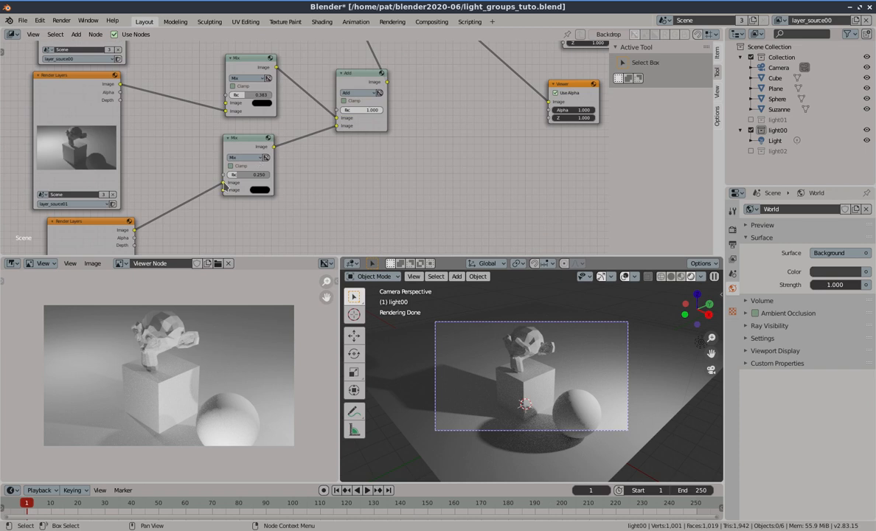
{"action": "left_click_drag", "start_coordinate": [223, 182], "coordinate": [223, 191]}
{"action": "left_click", "coordinate": [260, 182]}
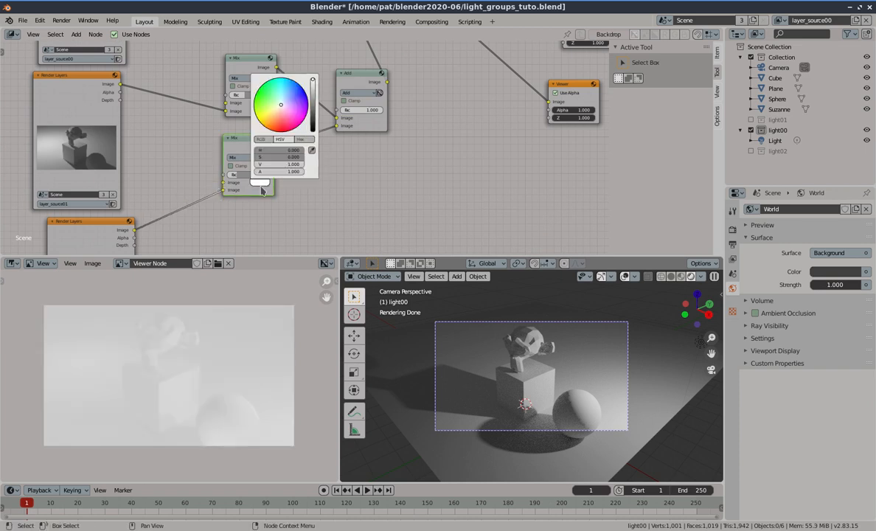
{"action": "left_click_drag", "start_coordinate": [311, 130], "coordinate": [311, 136]}
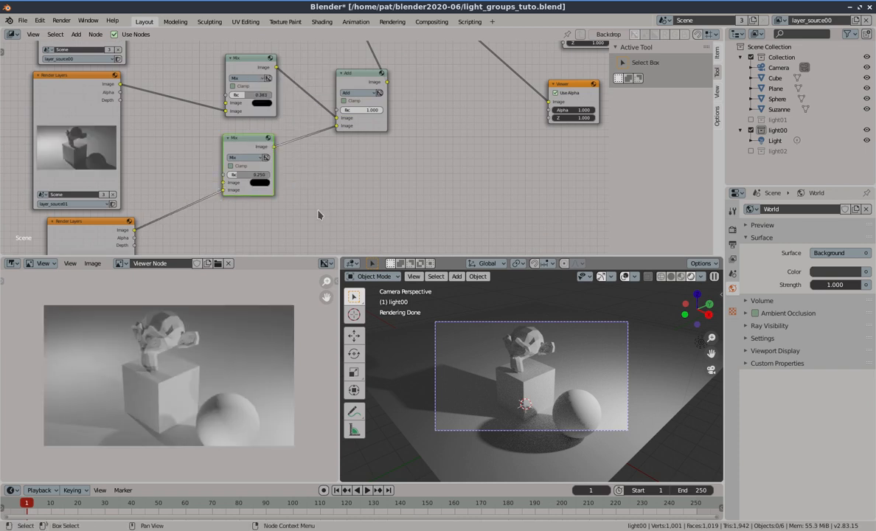
{"action": "mouse_move", "coordinate": [237, 175]}
{"action": "left_mouse_down"}
{"action": "mouse_move", "coordinate": [270, 174]}
{"action": "mouse_move", "coordinate": [227, 175]}
{"action": "mouse_move", "coordinate": [262, 175]}
{"action": "mouse_move", "coordinate": [237, 178]}
{"action": "left_mouse_up"}
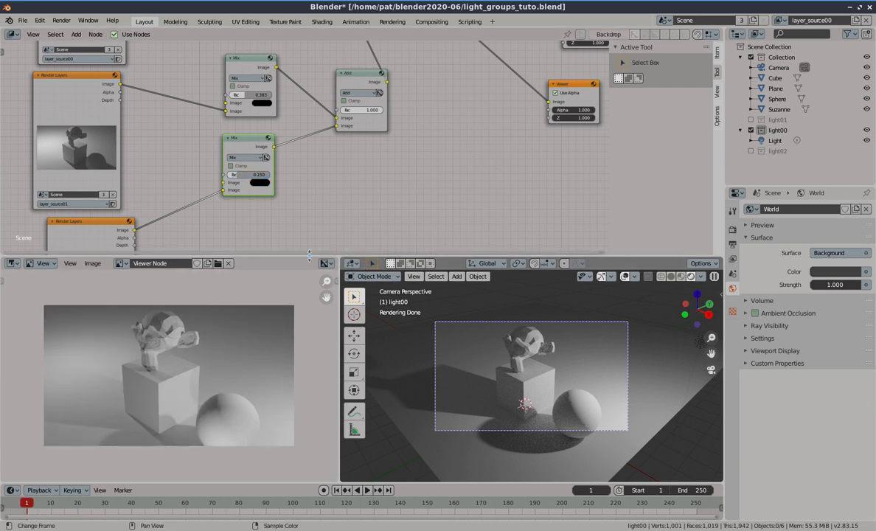
Enlarge the lower area and switch the 3D viewport to an Image Editor showing the Render Result
{"action": "left_click_drag", "start_coordinate": [365, 263], "coordinate": [384, 216]}
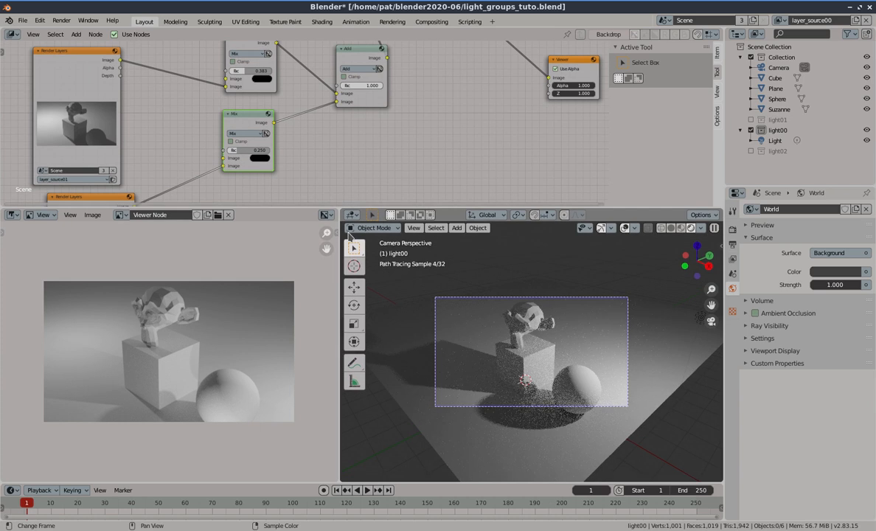
{"action": "left_click", "coordinate": [353, 215]}
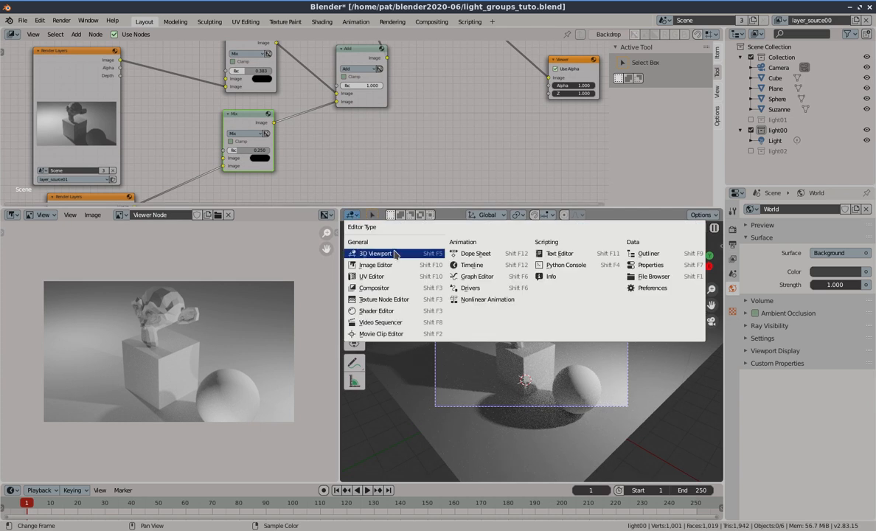
{"action": "left_click", "coordinate": [380, 264]}
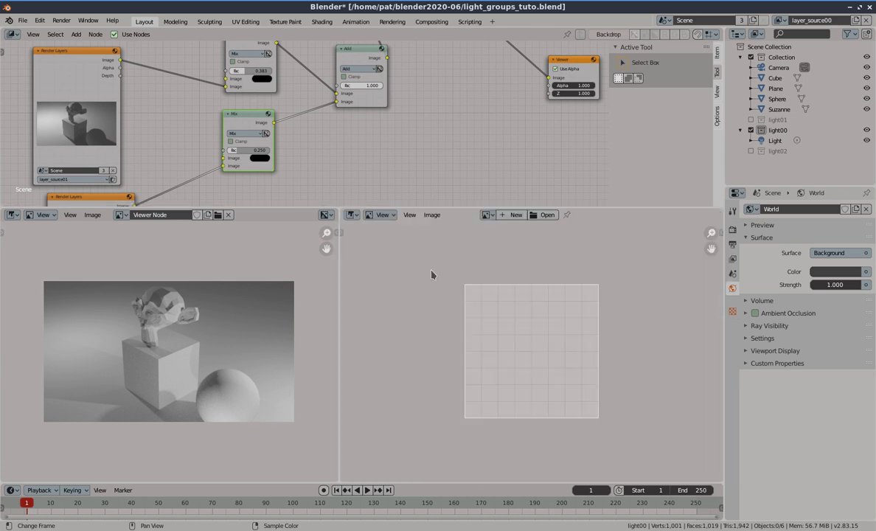
{"action": "left_click", "coordinate": [491, 215]}
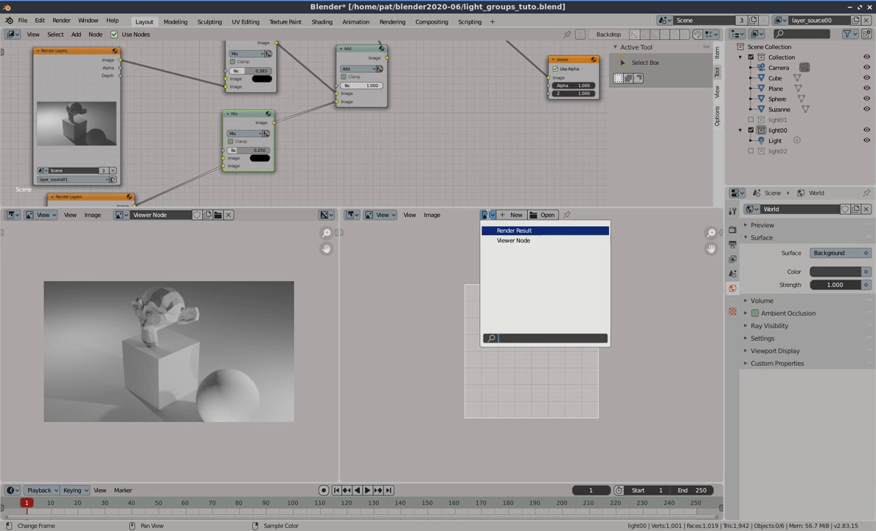
{"action": "left_click", "coordinate": [514, 230]}
Set the lower Mix node's Fac to 1.000
{"action": "mouse_move", "coordinate": [410, 129]}
{"action": "middle_mouse_down"}
{"action": "mouse_move", "coordinate": [414, 194]}
{"action": "mouse_move", "coordinate": [411, 138]}
{"action": "middle_mouse_up"}
{"action": "left_click_drag", "start_coordinate": [236, 160], "coordinate": [275, 157]}
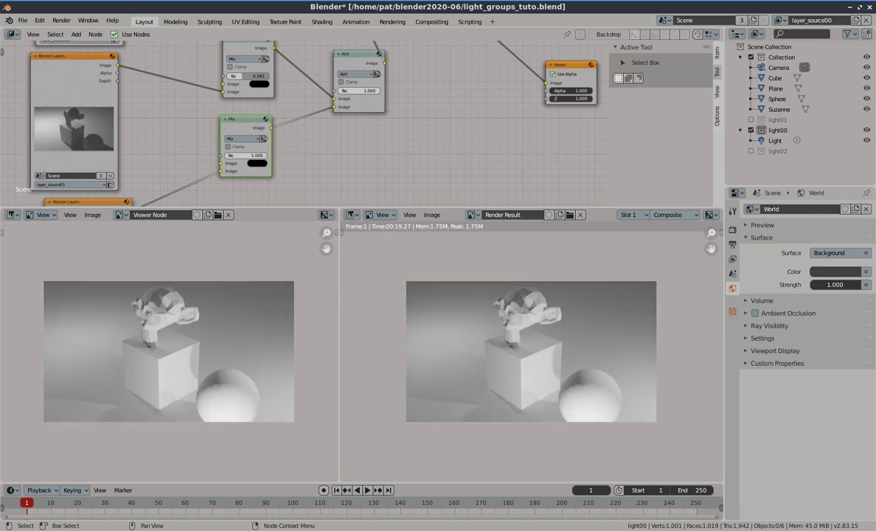
Connect the top Mix node's output to the Viewer node
{"action": "middle_click_drag", "start_coordinate": [391, 146], "coordinate": [328, 252]}
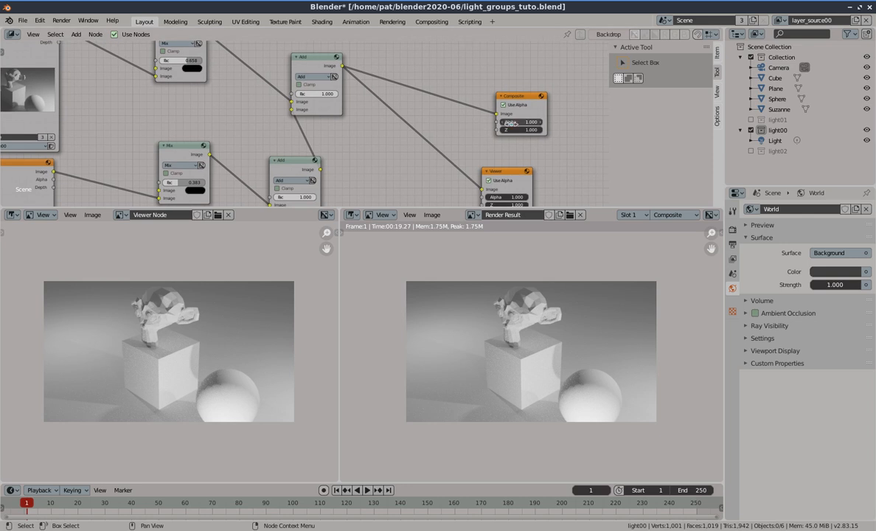
{"action": "middle_click_drag", "start_coordinate": [484, 91], "coordinate": [479, 59]}
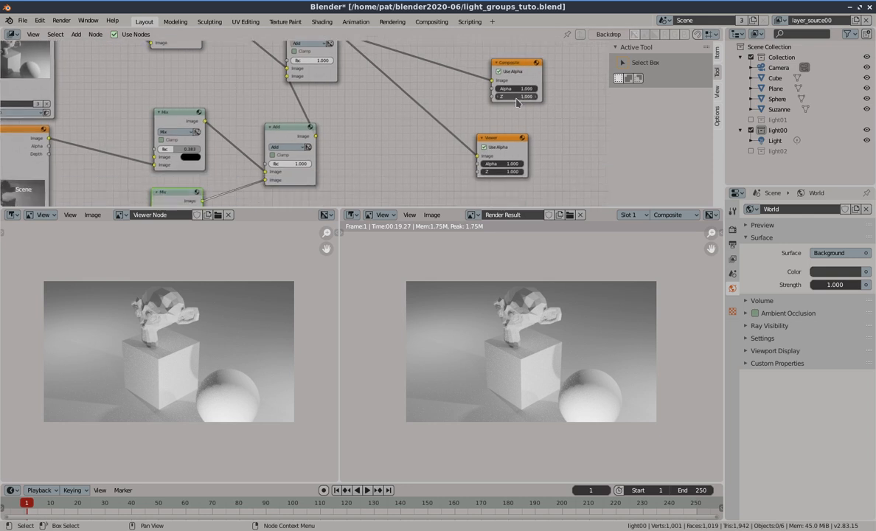
{"action": "middle_click_drag", "start_coordinate": [299, 50], "coordinate": [303, 101]}
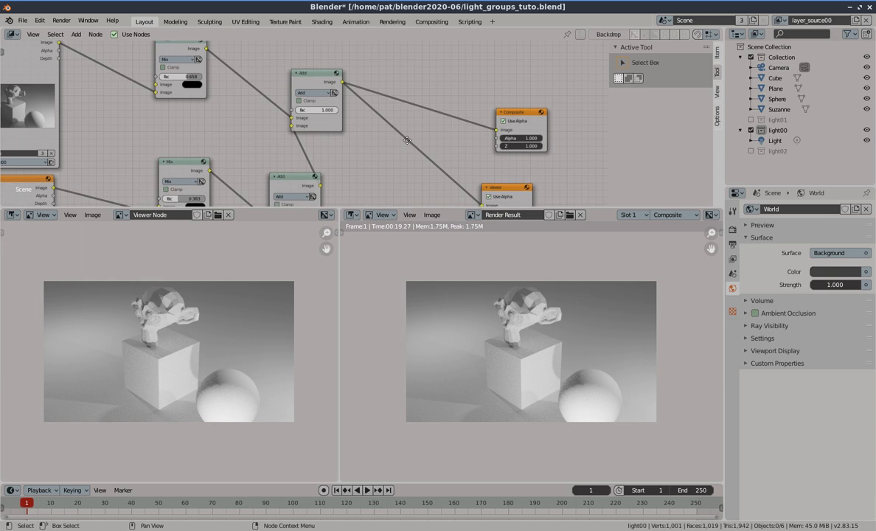
{"action": "middle_click_drag", "start_coordinate": [408, 143], "coordinate": [409, 127]}
{"action": "left_click_drag", "start_coordinate": [480, 187], "coordinate": [463, 186]}
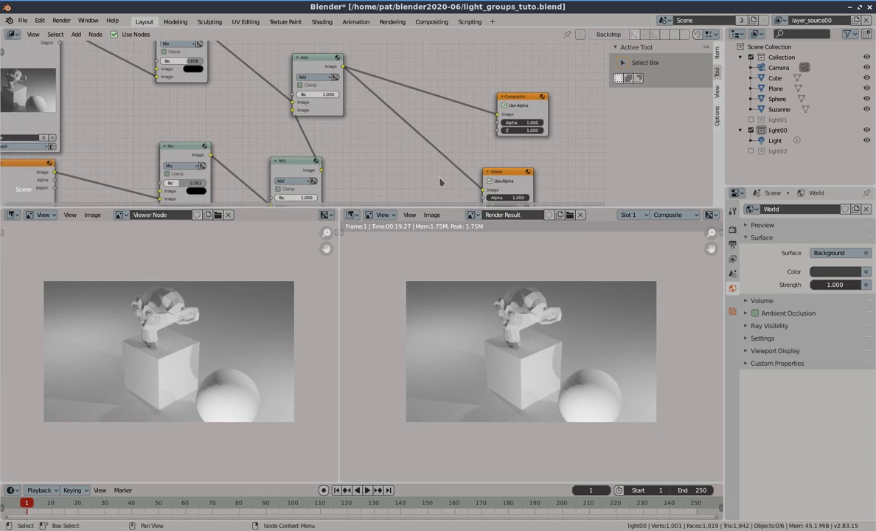
{"action": "middle_click_drag", "start_coordinate": [218, 81], "coordinate": [221, 112]}
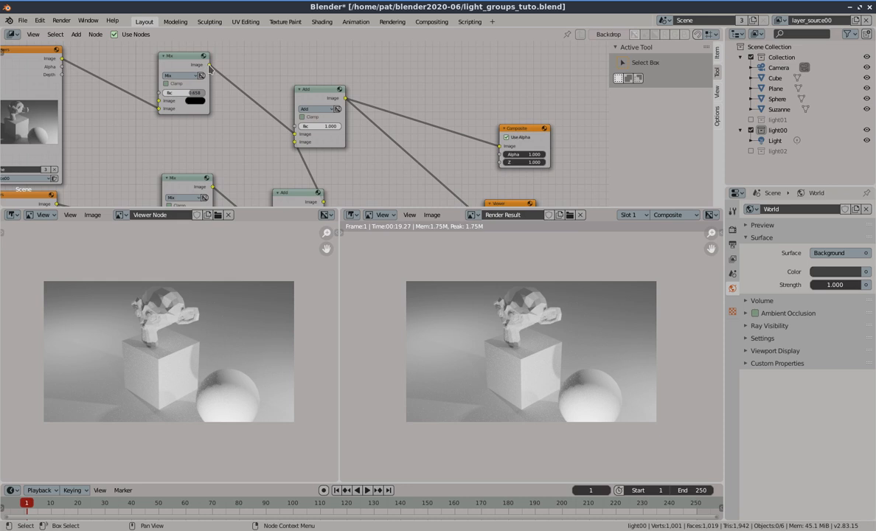
{"action": "left_click_drag", "start_coordinate": [209, 66], "coordinate": [451, 199]}
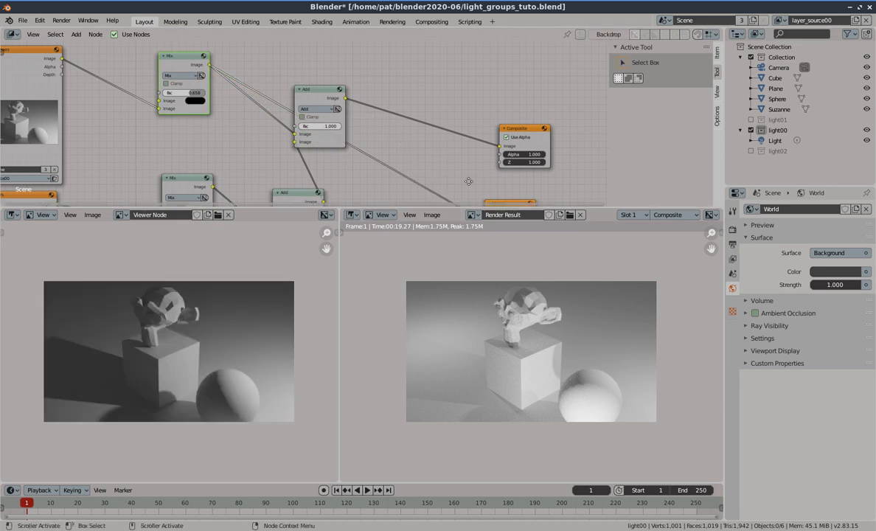
Set the top Mix node's Fac to 0.275
{"action": "middle_click_drag", "start_coordinate": [468, 180], "coordinate": [450, 102]}
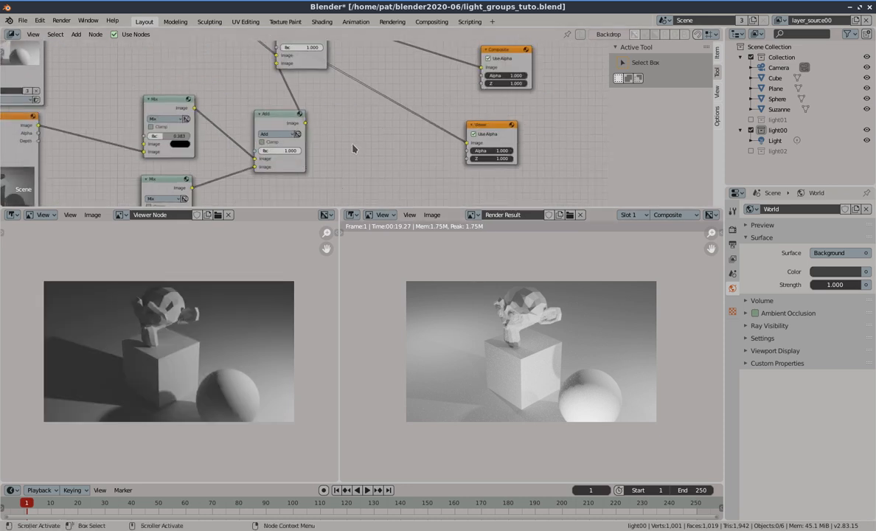
{"action": "middle_click_drag", "start_coordinate": [351, 150], "coordinate": [365, 221]}
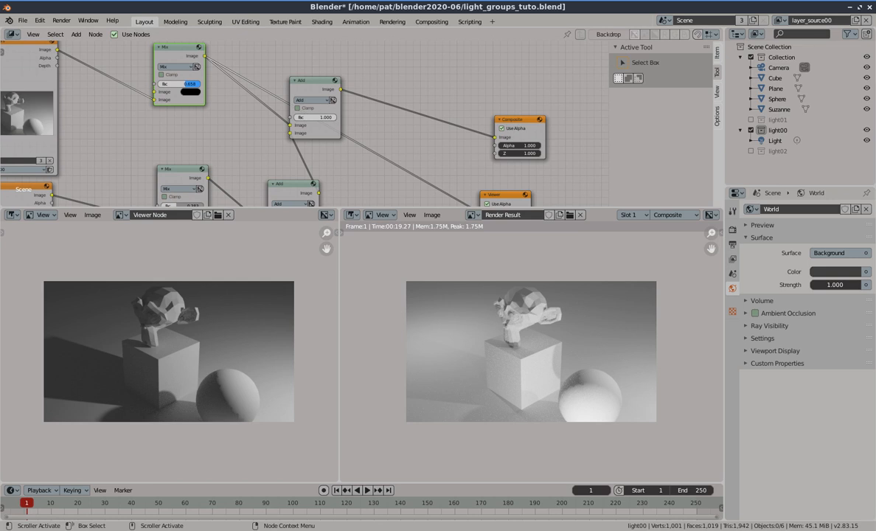
{"action": "mouse_move", "coordinate": [185, 84]}
{"action": "left_mouse_down"}
{"action": "mouse_move", "coordinate": [158, 84]}
{"action": "mouse_move", "coordinate": [198, 84]}
{"action": "mouse_move", "coordinate": [169, 84]}
{"action": "left_mouse_up"}
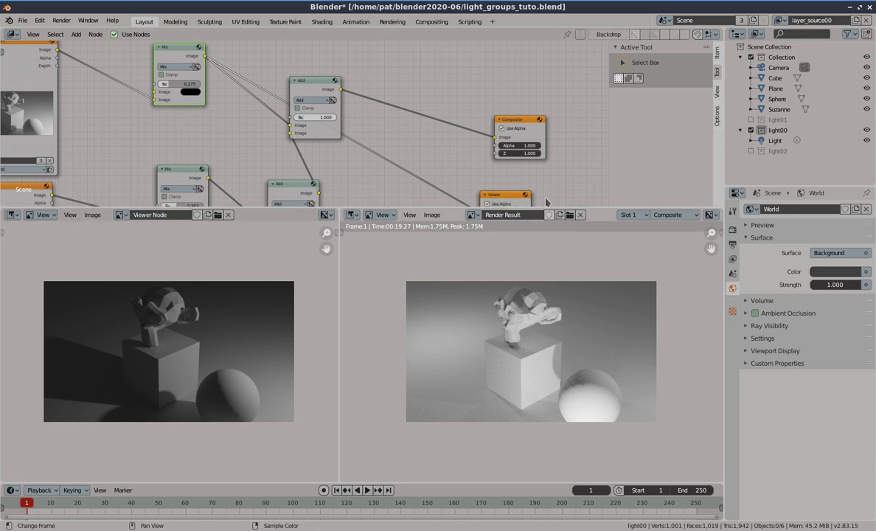
Switch the top Mix node's blend mode to Multiply and set its Fac to 1.000
{"action": "middle_click_drag", "start_coordinate": [575, 185], "coordinate": [561, 133]}
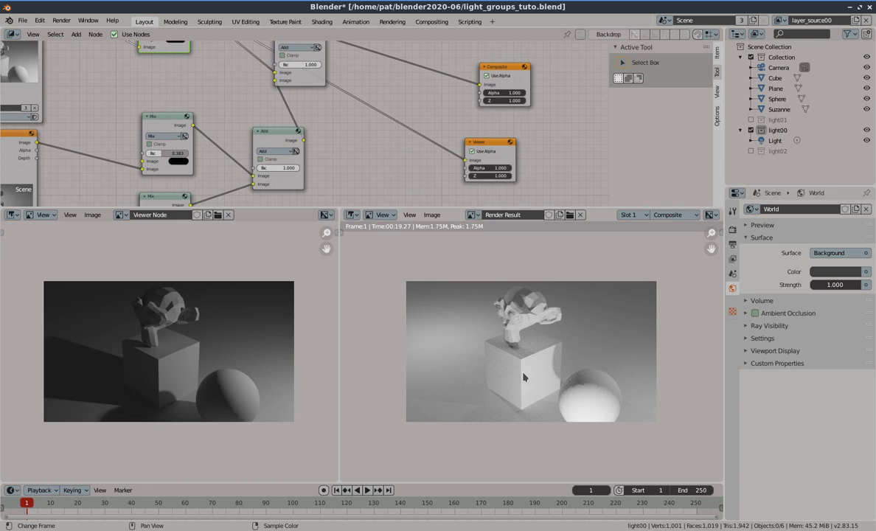
{"action": "middle_click_drag", "start_coordinate": [321, 134], "coordinate": [376, 194]}
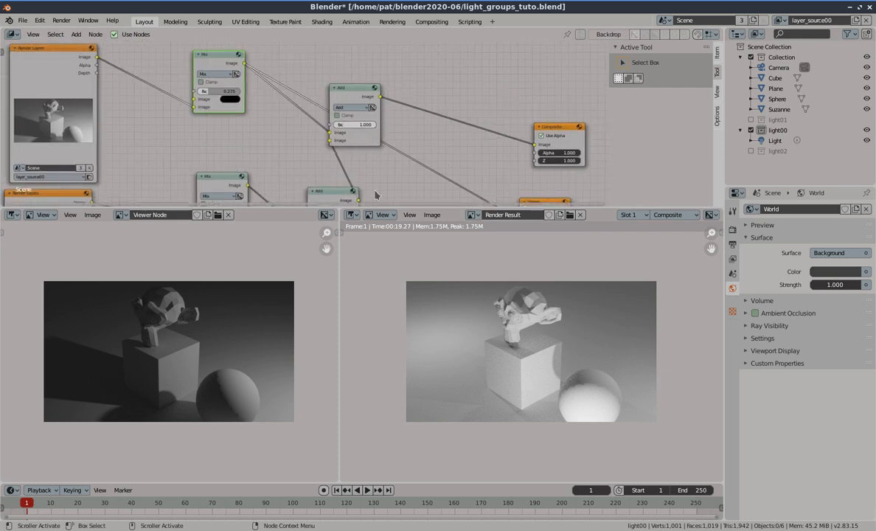
{"action": "left_click", "coordinate": [216, 77]}
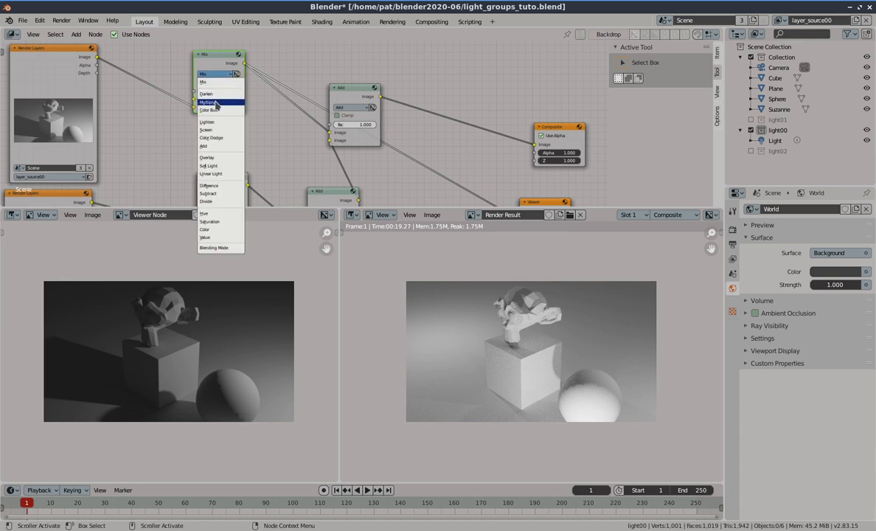
{"action": "left_click", "coordinate": [216, 102]}
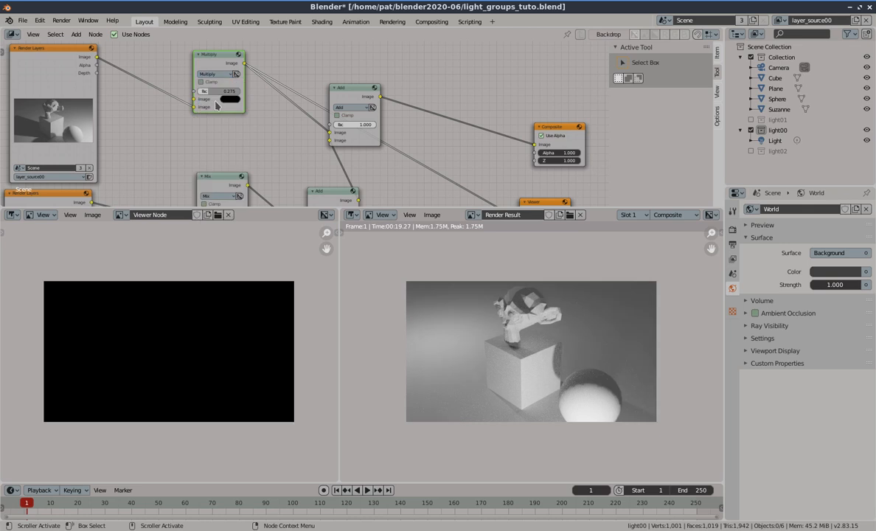
{"action": "left_click", "coordinate": [230, 99]}
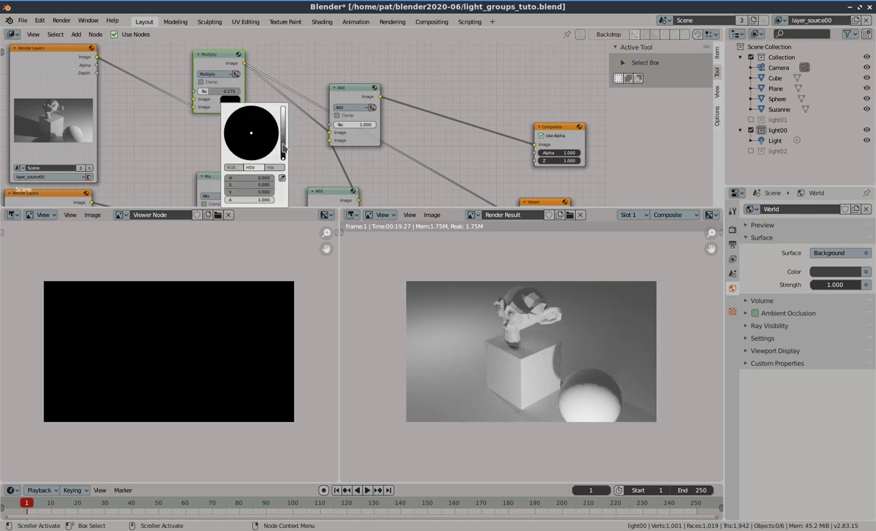
{"action": "left_click_drag", "start_coordinate": [283, 148], "coordinate": [283, 125]}
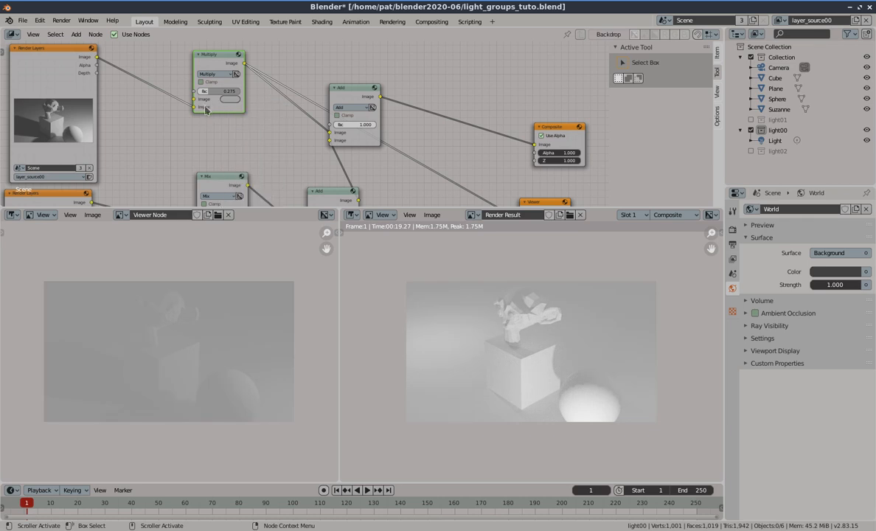
{"action": "left_click", "coordinate": [214, 91]}
{"action": "type", "text": "1"}
{"action": "key", "text": "Return"}
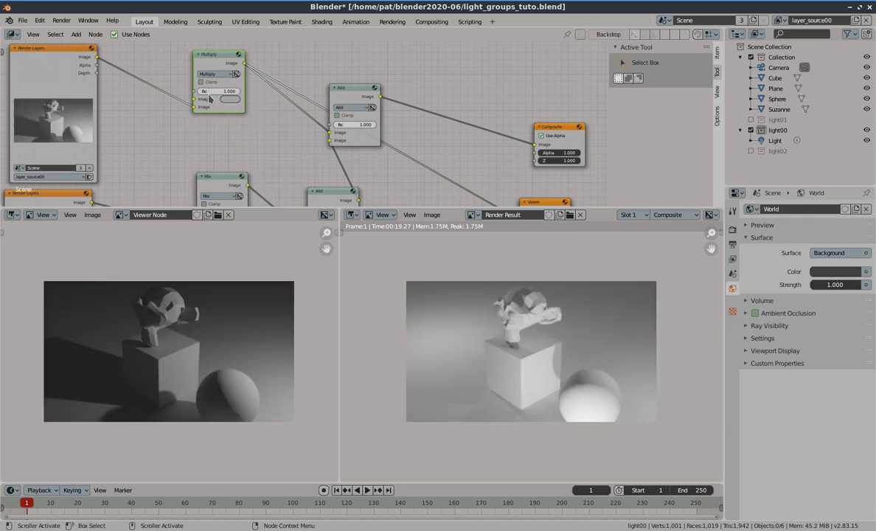
Move the render link to the top Multiply node's first Image input and set its second input color to orange
{"action": "mouse_move", "coordinate": [195, 108]}
{"action": "left_mouse_down"}
{"action": "mouse_move", "coordinate": [183, 99]}
{"action": "mouse_move", "coordinate": [194, 98]}
{"action": "left_mouse_up"}
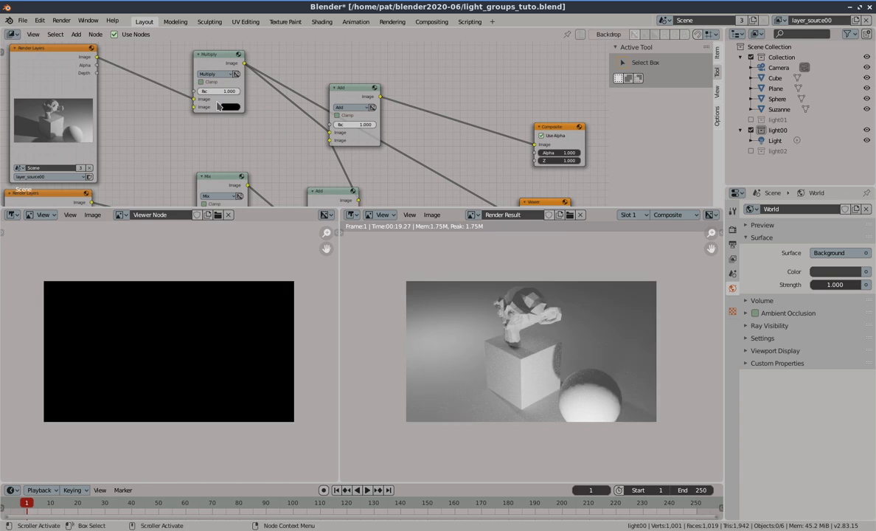
{"action": "left_click", "coordinate": [229, 107]}
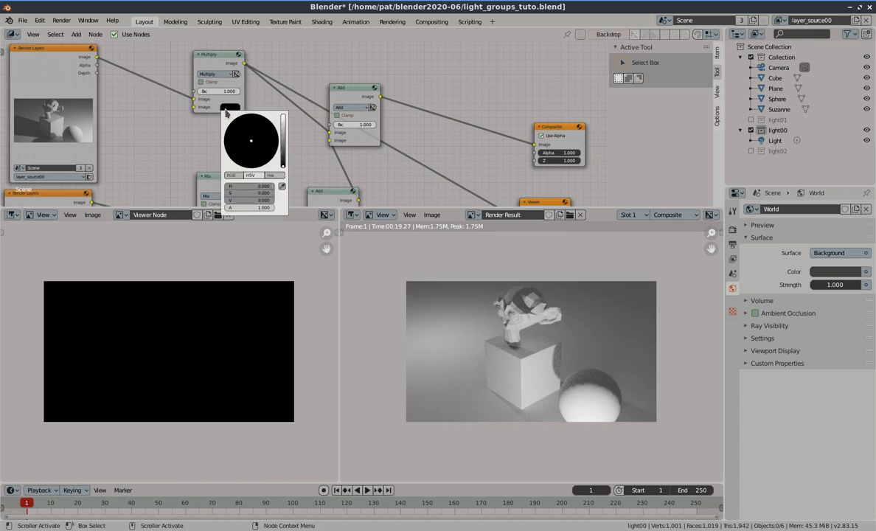
{"action": "left_click_drag", "start_coordinate": [281, 142], "coordinate": [283, 117]}
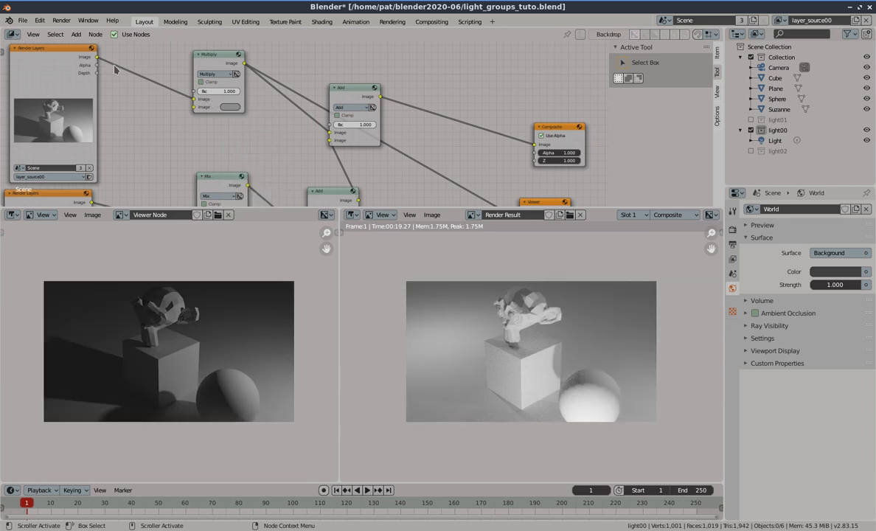
{"action": "left_click", "coordinate": [231, 106]}
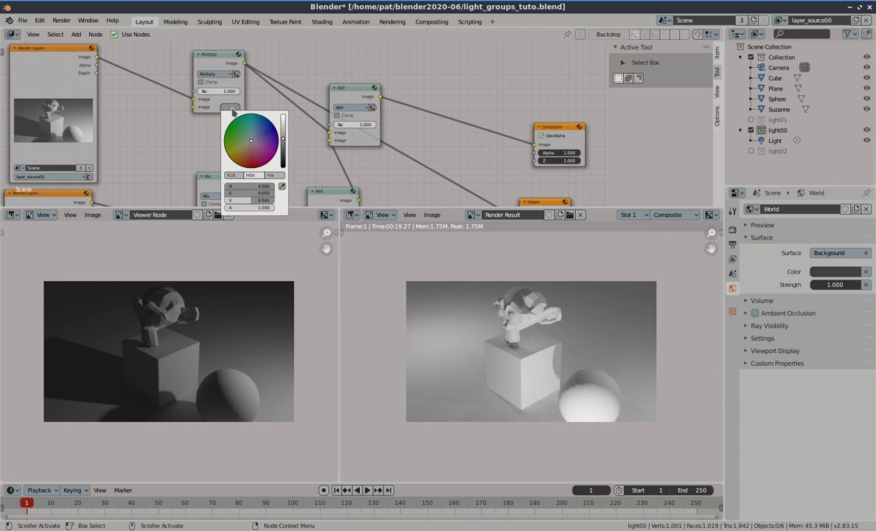
{"action": "left_click", "coordinate": [246, 158]}
{"action": "left_click", "coordinate": [246, 160]}
{"action": "left_click_drag", "start_coordinate": [282, 144], "coordinate": [282, 122]}
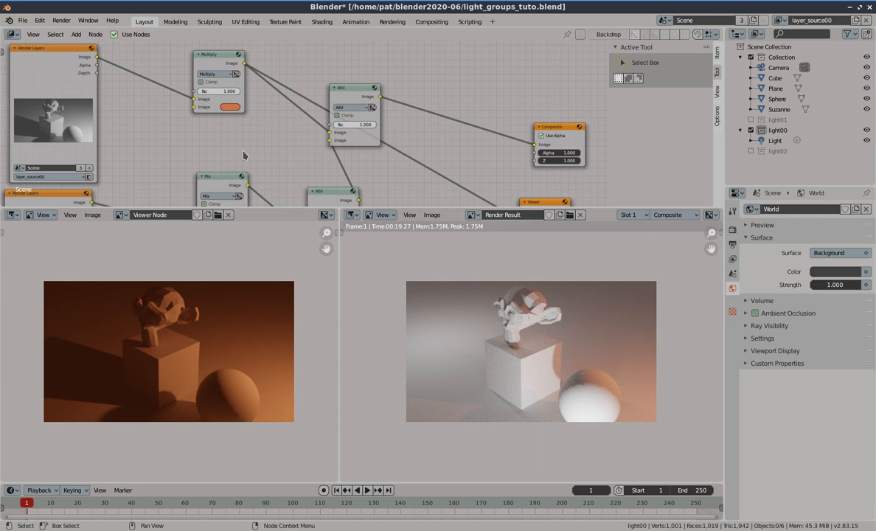
Switch the second Mix node to Multiply and set its color input to blue
{"action": "middle_click_drag", "start_coordinate": [243, 154], "coordinate": [230, 114]}
{"action": "left_click_drag", "start_coordinate": [187, 189], "coordinate": [183, 180]}
{"action": "left_click", "coordinate": [217, 173]}
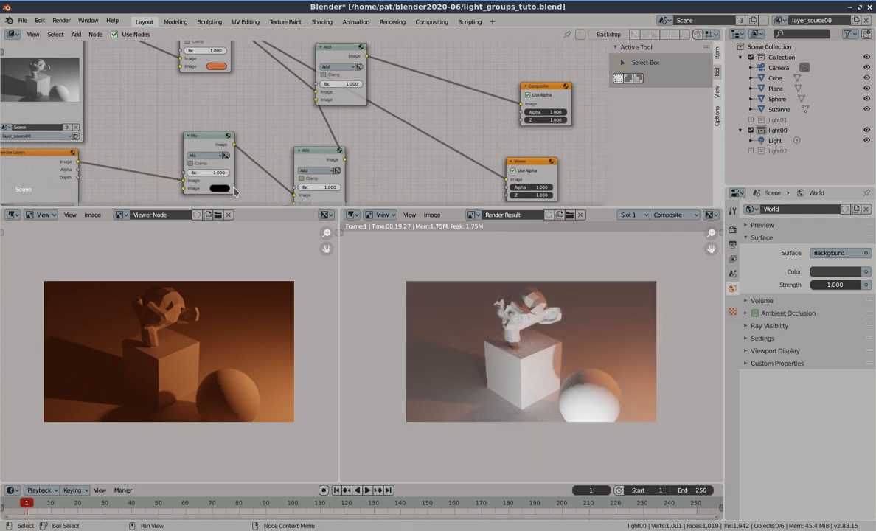
{"action": "left_click", "coordinate": [210, 155]}
{"action": "left_click", "coordinate": [216, 187]}
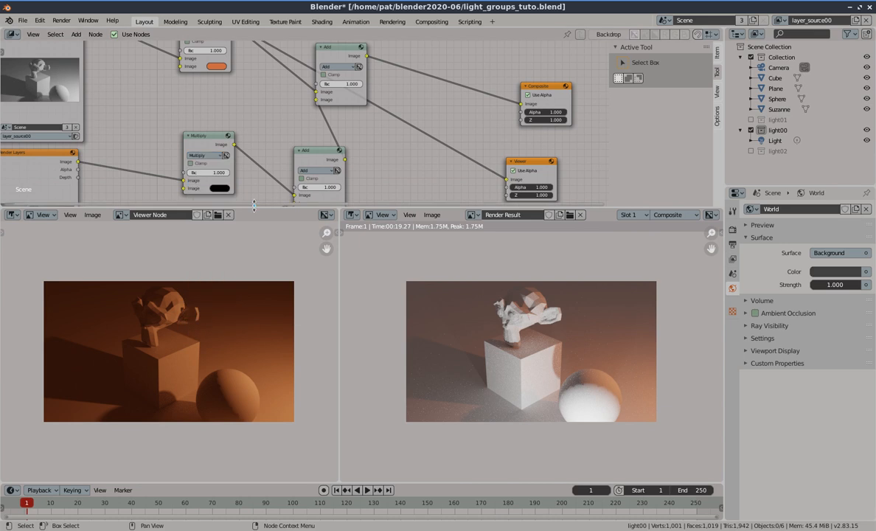
{"action": "middle_click_drag", "start_coordinate": [216, 187], "coordinate": [208, 147]}
{"action": "left_click", "coordinate": [208, 145]}
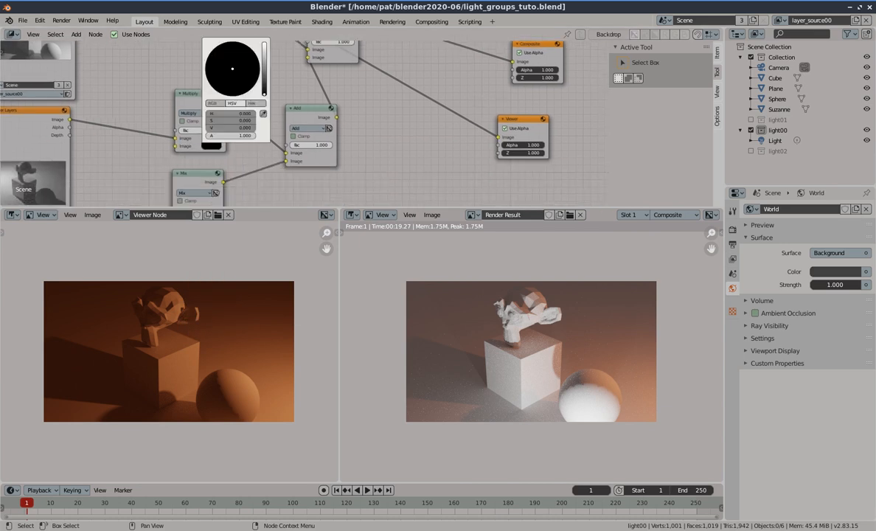
{"action": "left_click", "coordinate": [265, 65]}
{"action": "left_click_drag", "start_coordinate": [234, 59], "coordinate": [243, 56]}
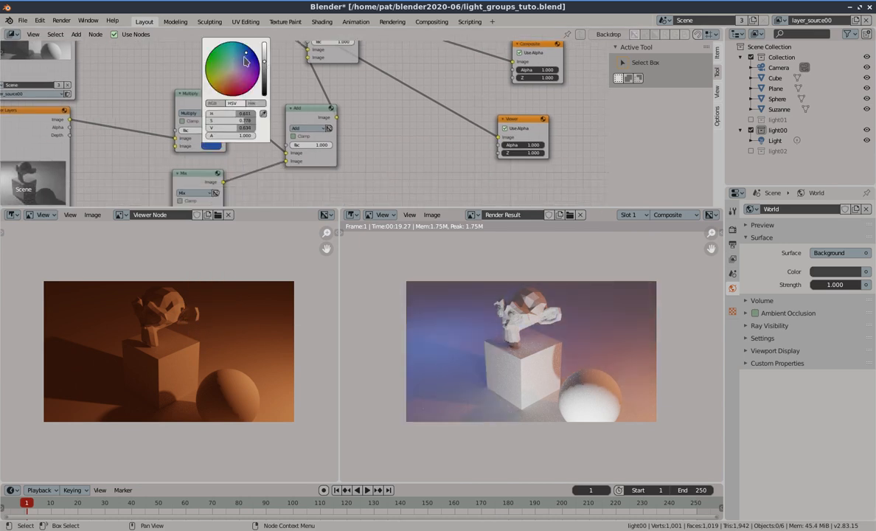
Move the third node's render link to its first Image input and switch that node to Multiply
{"action": "middle_click_drag", "start_coordinate": [245, 175], "coordinate": [233, 108]}
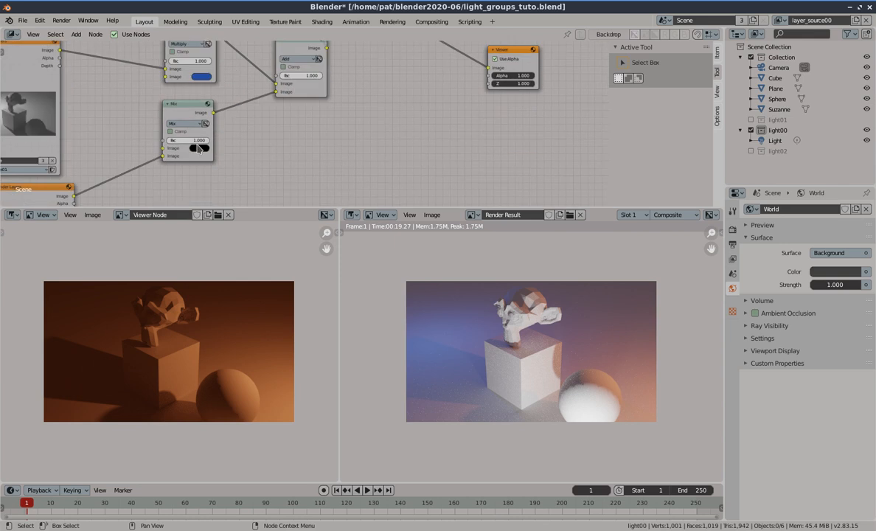
{"action": "left_click_drag", "start_coordinate": [162, 157], "coordinate": [162, 149]}
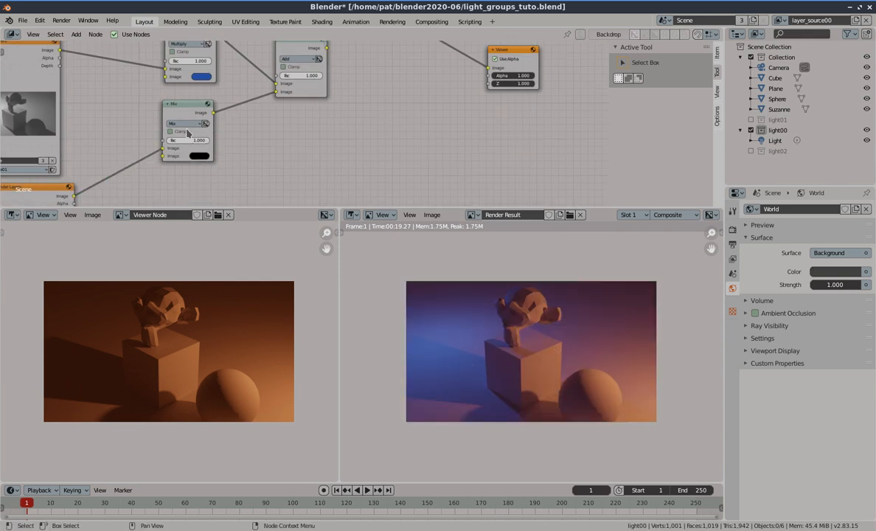
{"action": "left_click", "coordinate": [189, 124]}
{"action": "left_click", "coordinate": [190, 152]}
Set the third Multiply node's color input to a pale, nearly white tint
{"action": "left_click", "coordinate": [197, 154]}
{"action": "left_click_drag", "start_coordinate": [251, 89], "coordinate": [224, 71]}
{"action": "left_click", "coordinate": [218, 64]}
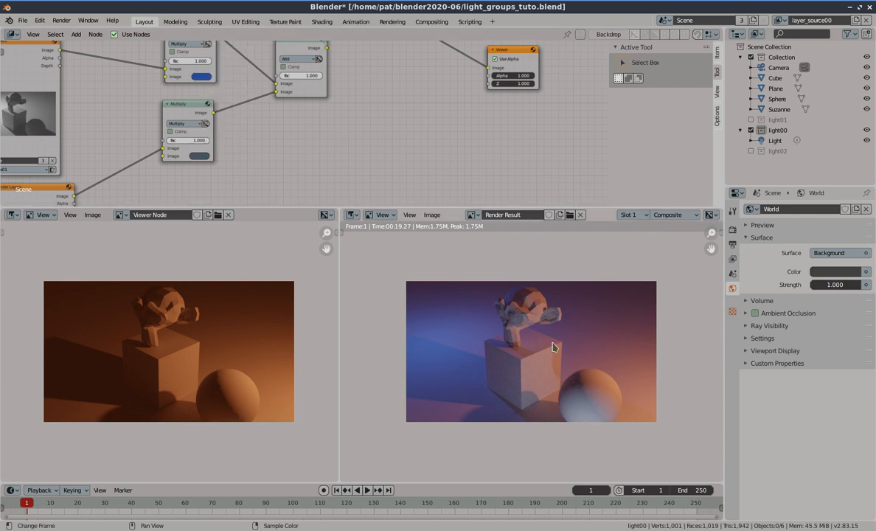
{"action": "left_click", "coordinate": [203, 156]}
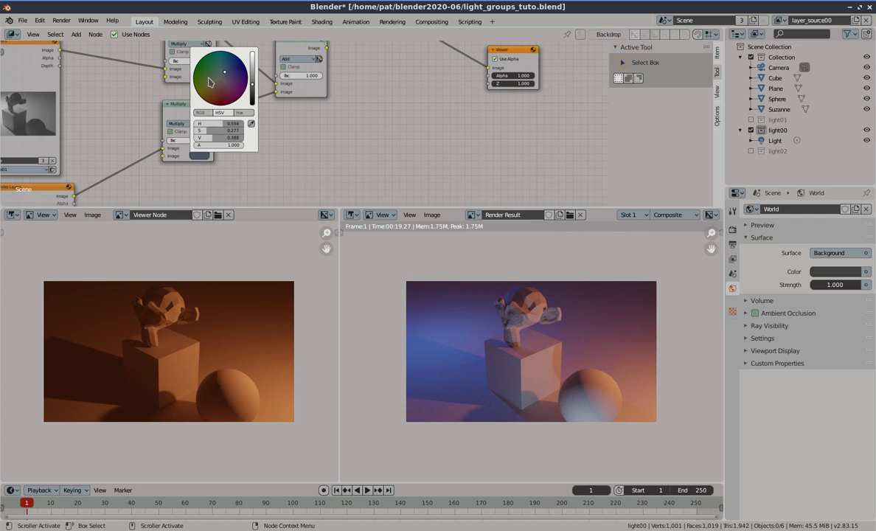
{"action": "left_click_drag", "start_coordinate": [209, 83], "coordinate": [210, 103]}
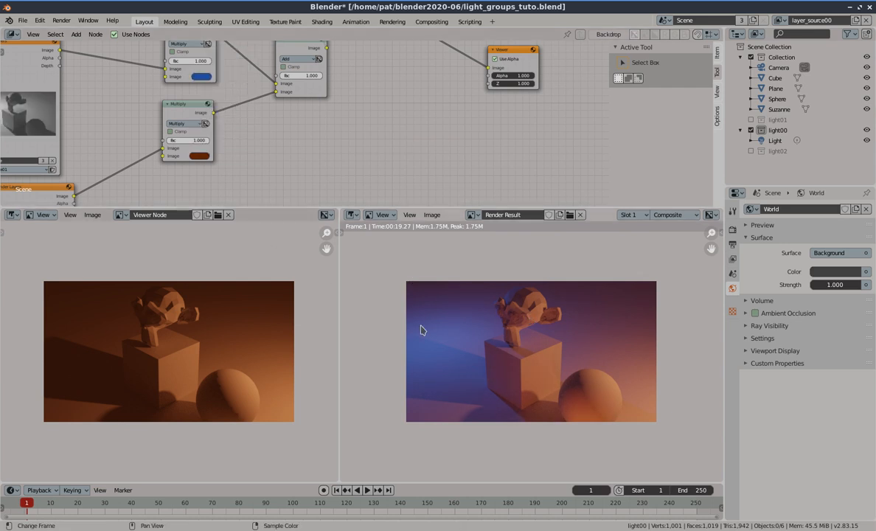
{"action": "left_click", "coordinate": [195, 155]}
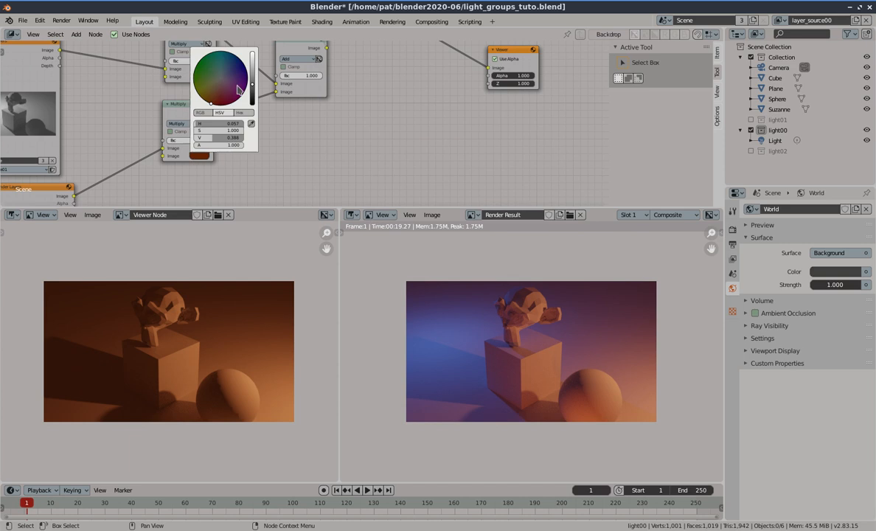
{"action": "left_click_drag", "start_coordinate": [252, 68], "coordinate": [252, 53]}
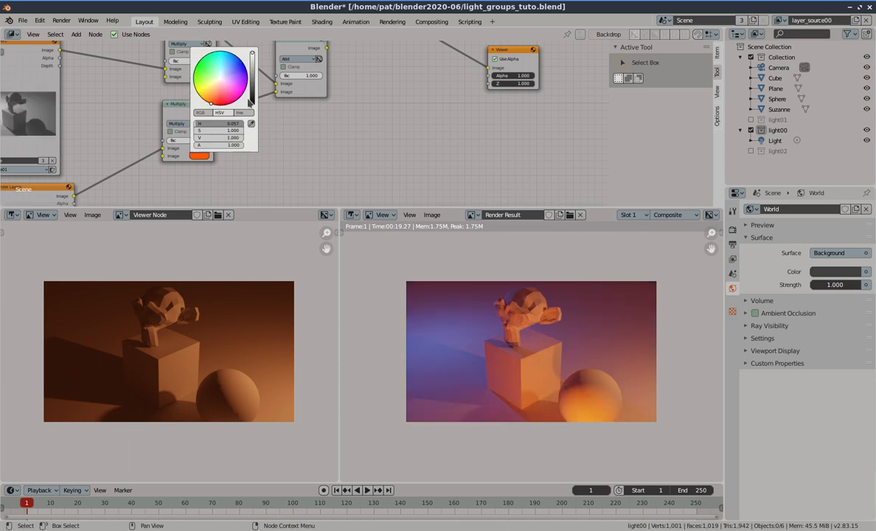
{"action": "left_click_drag", "start_coordinate": [227, 84], "coordinate": [218, 77]}
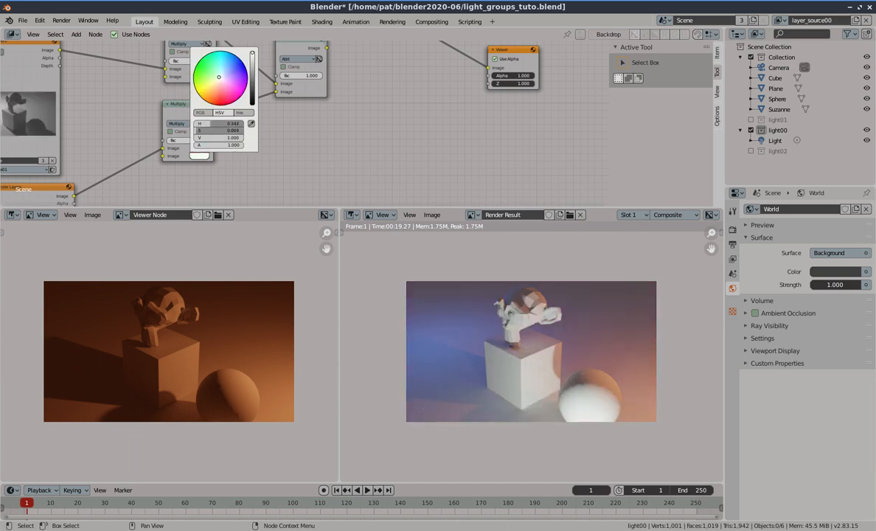
Change the top Multiply node's color input to cyan
{"action": "middle_click_drag", "start_coordinate": [295, 116], "coordinate": [315, 195]}
{"action": "middle_click_drag", "start_coordinate": [280, 65], "coordinate": [283, 64]}
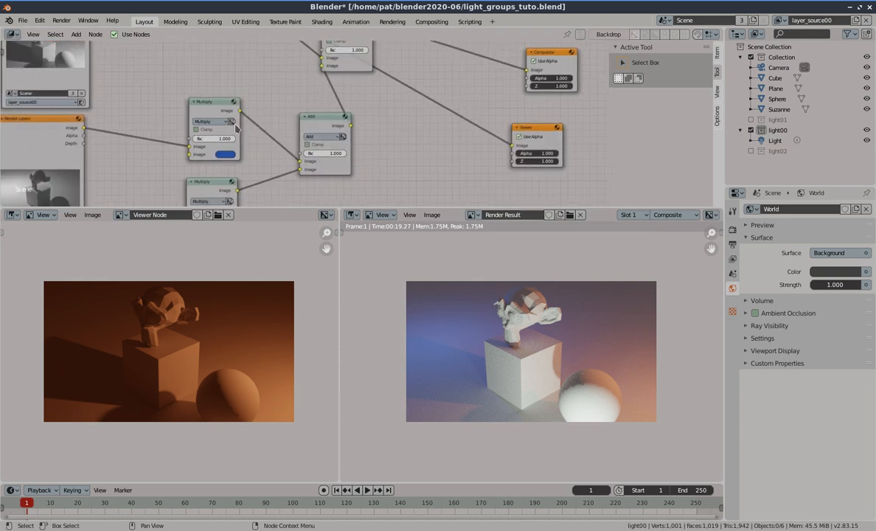
{"action": "left_click", "coordinate": [224, 155]}
{"action": "left_click_drag", "start_coordinate": [222, 85], "coordinate": [233, 100]}
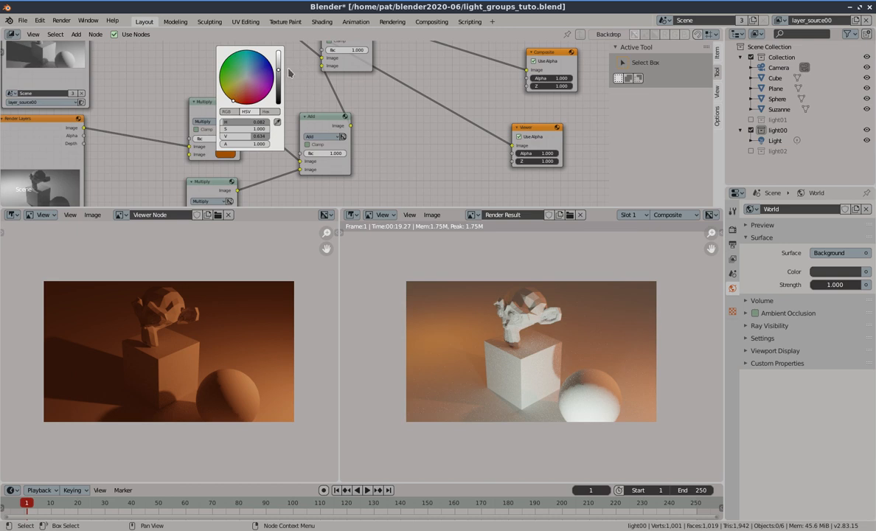
{"action": "middle_click_drag", "start_coordinate": [297, 71], "coordinate": [310, 159]}
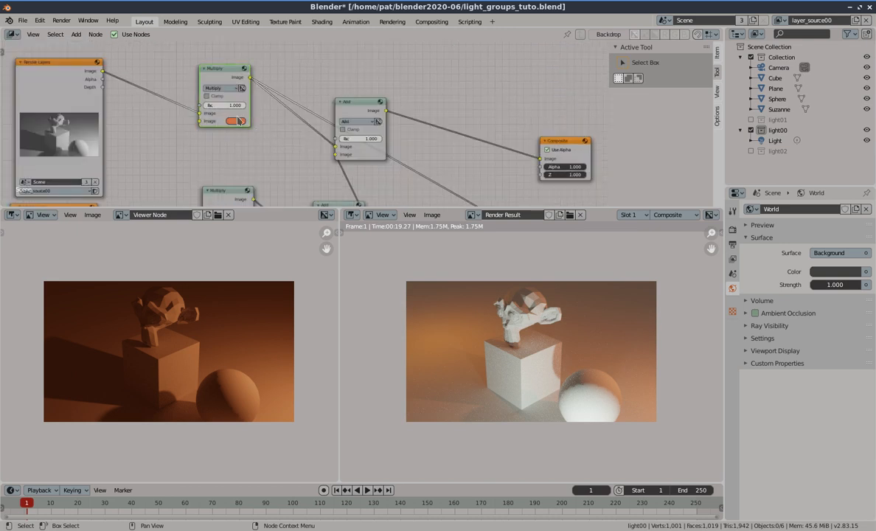
{"action": "left_click", "coordinate": [236, 121]}
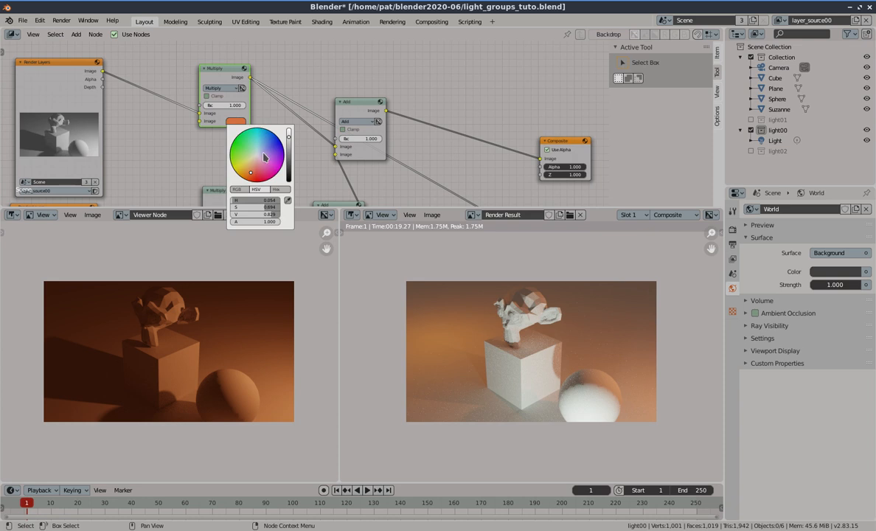
{"action": "mouse_move", "coordinate": [271, 143]}
{"action": "left_mouse_down"}
{"action": "mouse_move", "coordinate": [241, 133]}
{"action": "mouse_move", "coordinate": [254, 142]}
{"action": "left_mouse_up"}
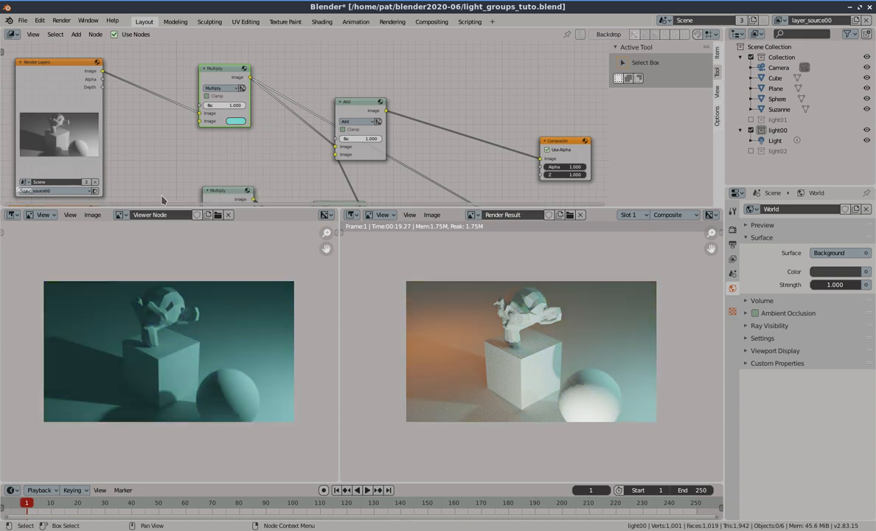
Connect the final Add node's output to the Viewer node
{"action": "left_click", "coordinate": [365, 105], "text": "ctrl+shift"}
{"action": "mouse_move", "coordinate": [244, 140]}
{"action": "middle_mouse_down"}
{"action": "mouse_move", "coordinate": [242, 127]}
{"action": "mouse_move", "coordinate": [247, 137]}
{"action": "middle_mouse_up"}
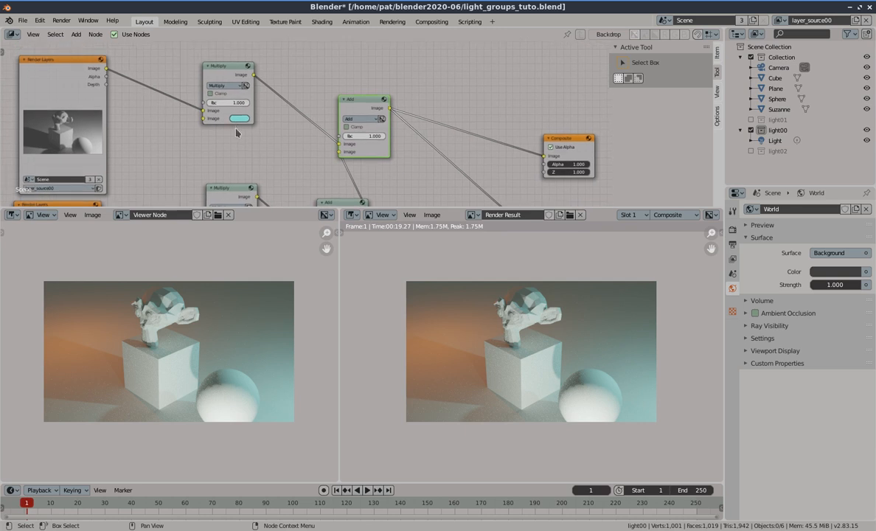
{"action": "scroll", "coordinate": [420, 140], "scroll_direction": "down", "scroll_amount": 1}
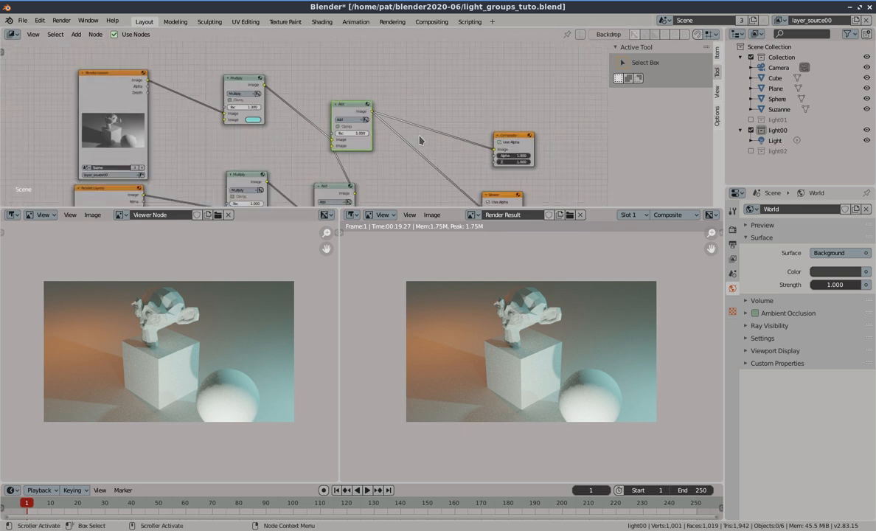
{"action": "left_click", "coordinate": [93, 35]}
{"action": "mouse_move", "coordinate": [76, 37]}
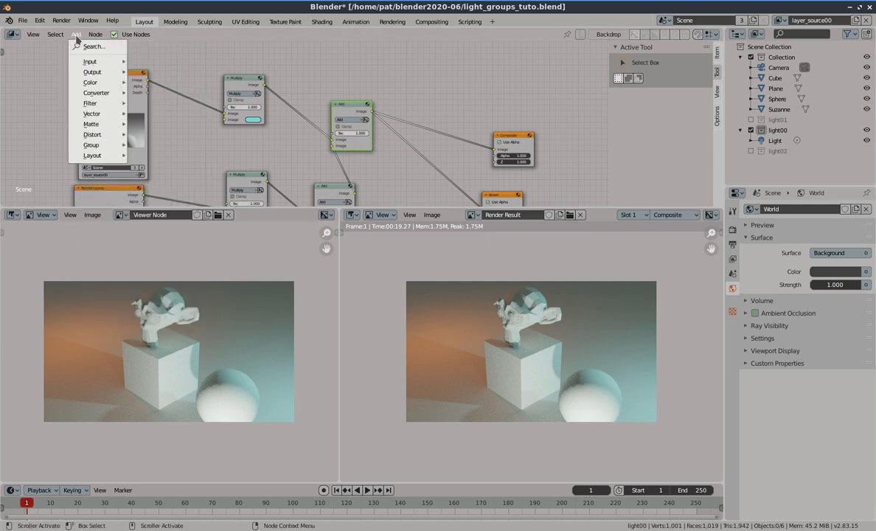
{"action": "mouse_move", "coordinate": [104, 84]}
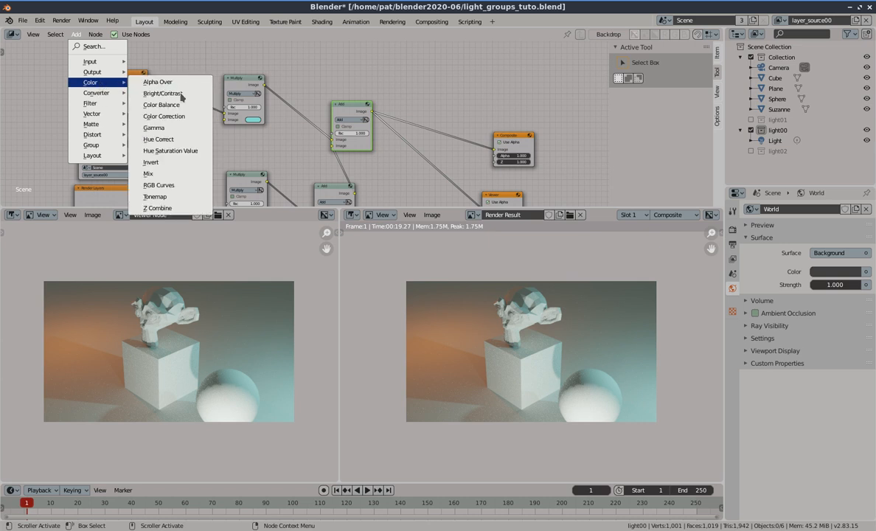
{"action": "mouse_move", "coordinate": [100, 103]}
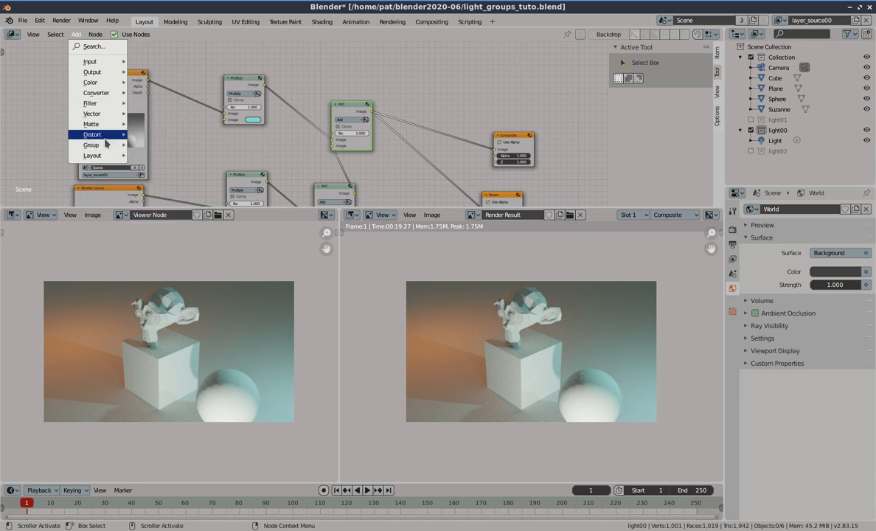
{"action": "mouse_move", "coordinate": [106, 139]}
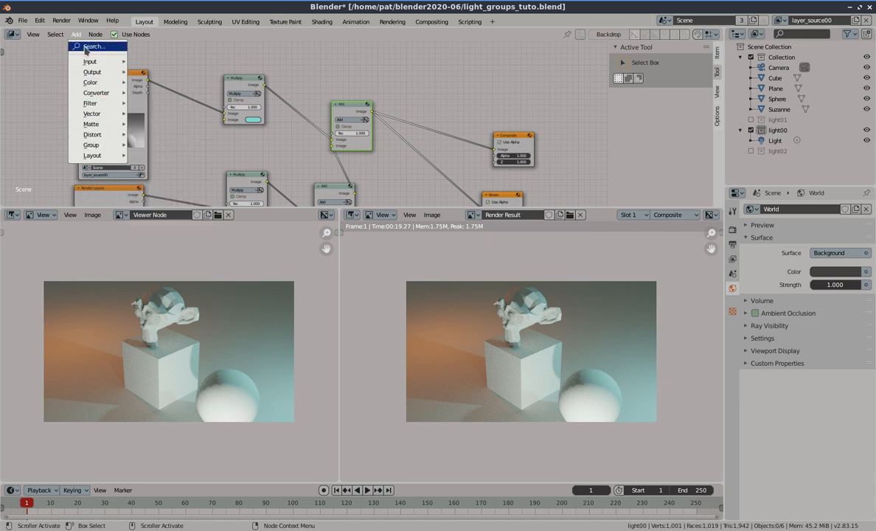
{"action": "left_click", "coordinate": [165, 61]}
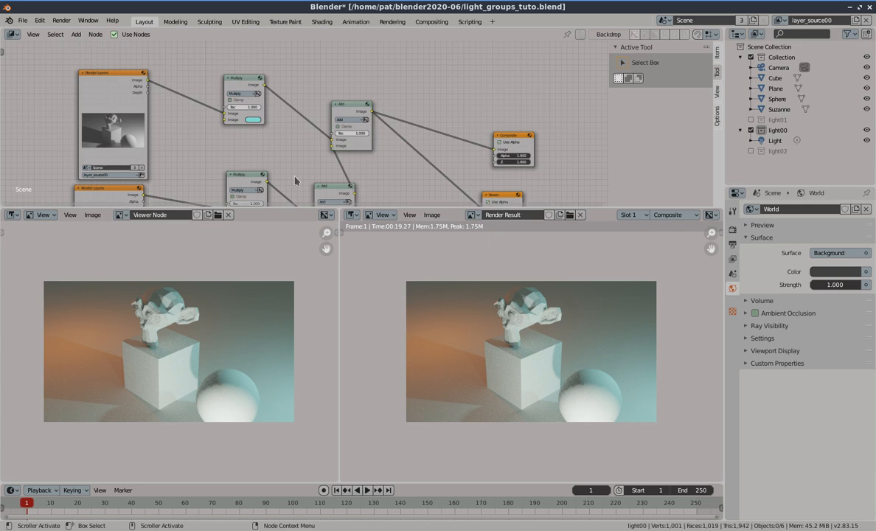
Switch the Render Result editor beside the viewer to a 3D Viewport
{"action": "left_click", "coordinate": [10, 36]}
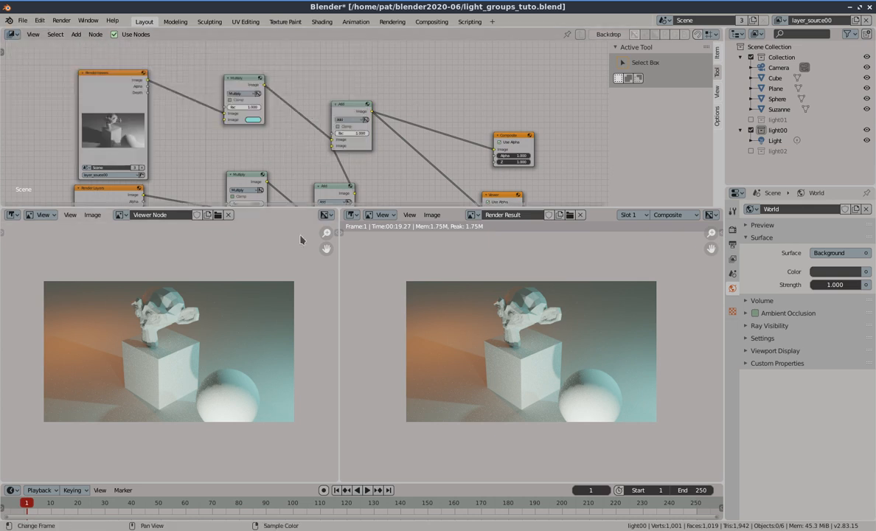
{"action": "scroll", "coordinate": [273, 139], "scroll_direction": "down", "scroll_amount": 3}
{"action": "scroll", "coordinate": [273, 138], "scroll_direction": "down", "scroll_amount": 2, "text": "shift"}
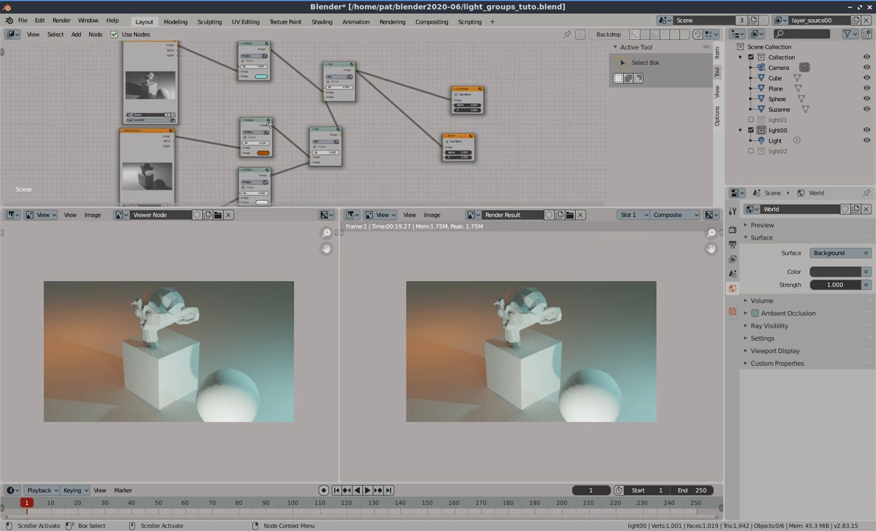
{"action": "scroll", "coordinate": [221, 175], "scroll_direction": "down", "scroll_amount": 2, "text": "shift"}
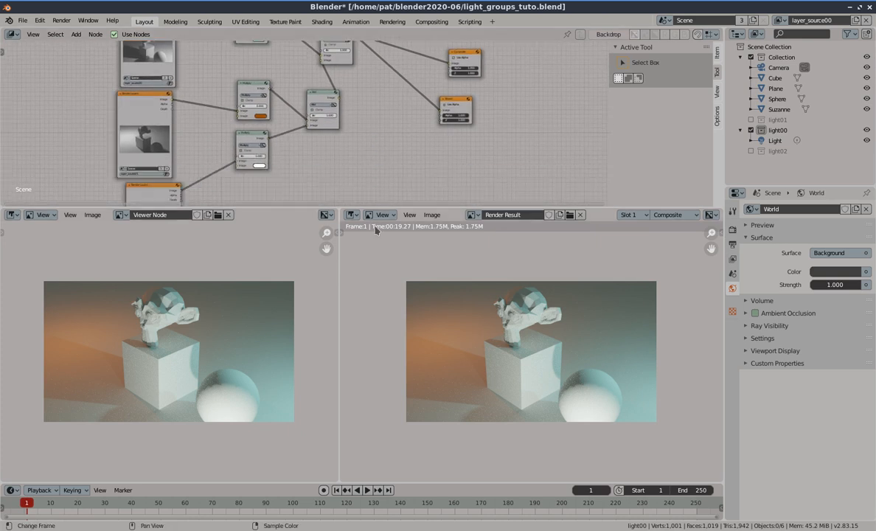
{"action": "left_click", "coordinate": [353, 214]}
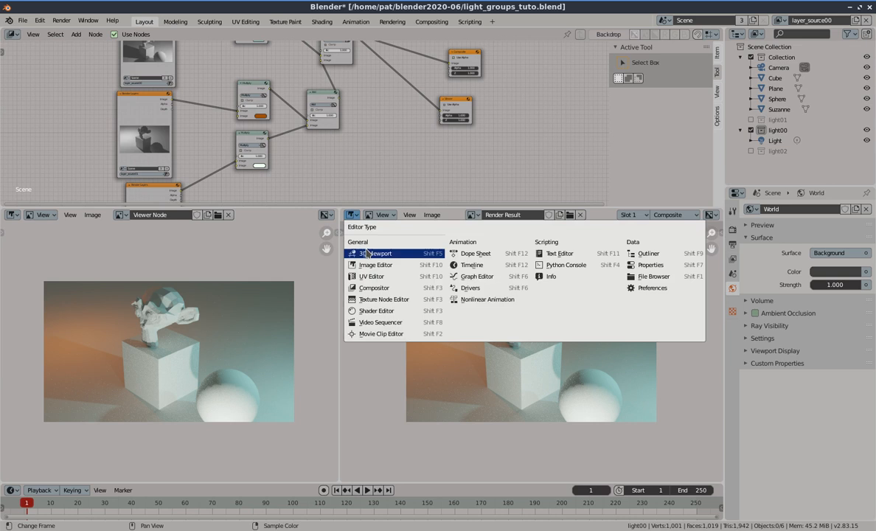
{"action": "left_click", "coordinate": [361, 235]}
Orbit the 3D view and inspect which light each view layer shows, switching to layer_source01 and layer_source02
{"action": "scroll", "coordinate": [564, 306], "scroll_direction": "down", "scroll_amount": 2}
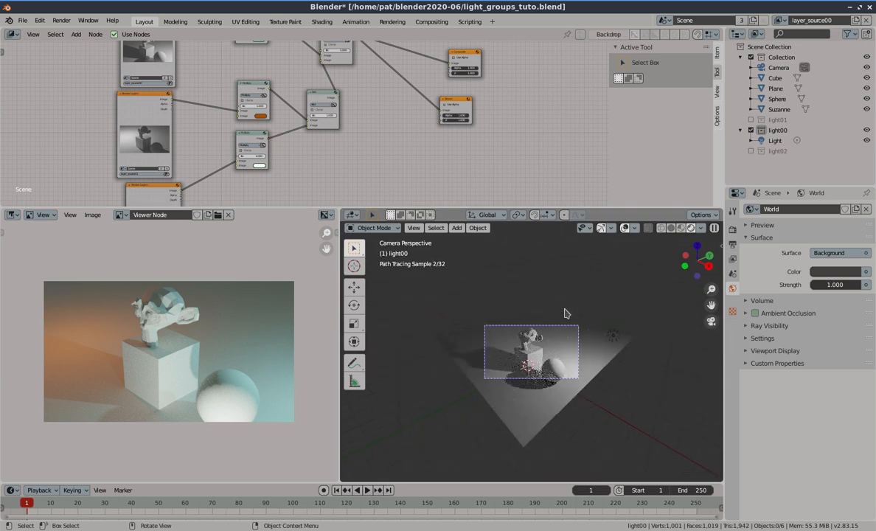
{"action": "mouse_move", "coordinate": [565, 308]}
{"action": "middle_mouse_down"}
{"action": "mouse_move", "coordinate": [559, 327]}
{"action": "mouse_move", "coordinate": [585, 326]}
{"action": "middle_mouse_up"}
{"action": "scroll", "coordinate": [560, 327], "scroll_direction": "down", "scroll_amount": 1}
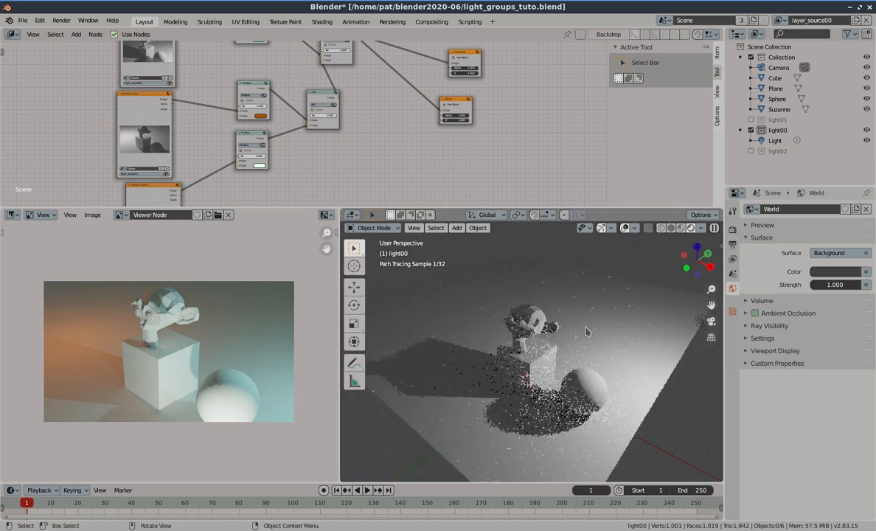
{"action": "scroll", "coordinate": [586, 331], "scroll_direction": "down", "scroll_amount": 3}
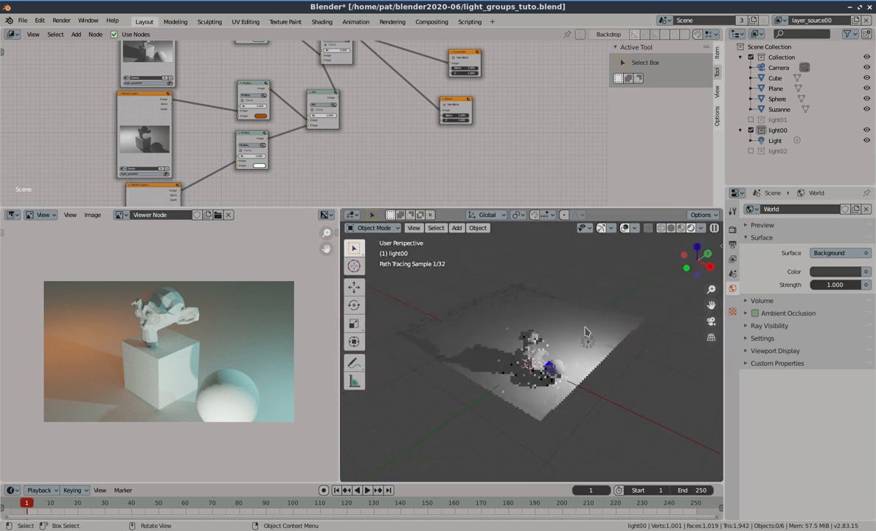
{"action": "left_click", "coordinate": [588, 342]}
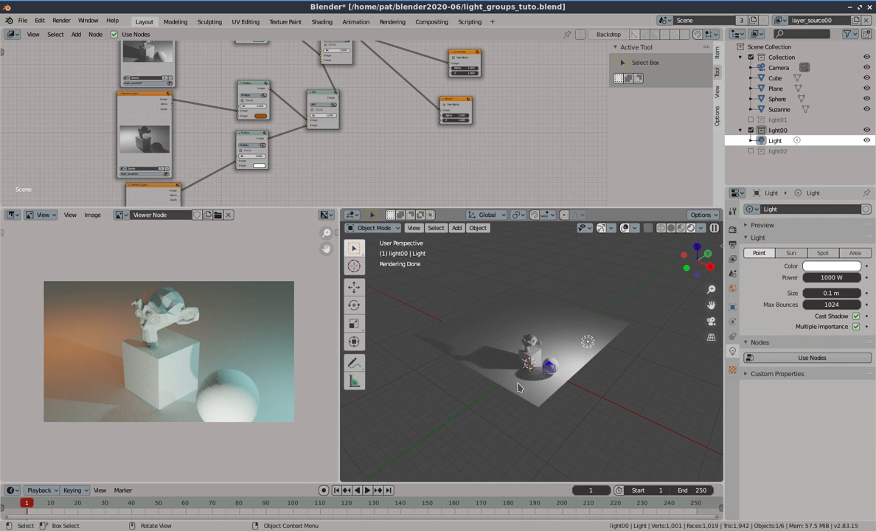
{"action": "middle_click_drag", "start_coordinate": [519, 387], "coordinate": [569, 393]}
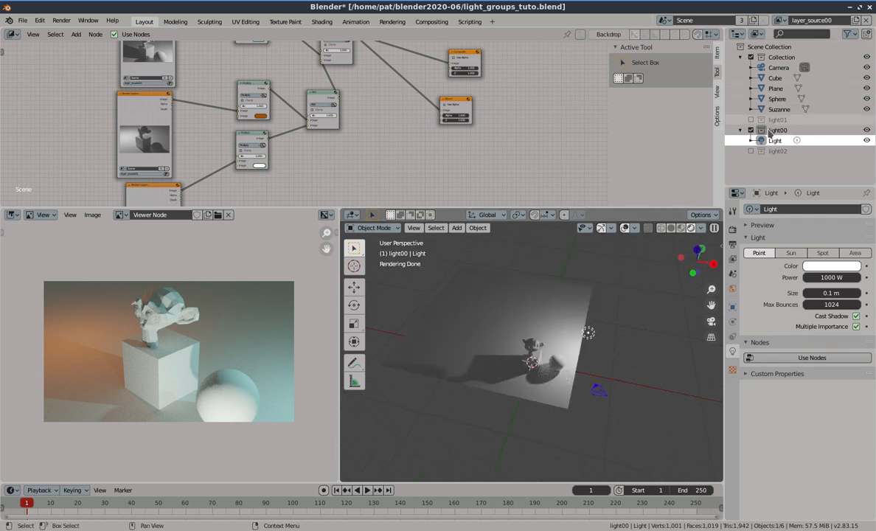
{"action": "left_click", "coordinate": [779, 20]}
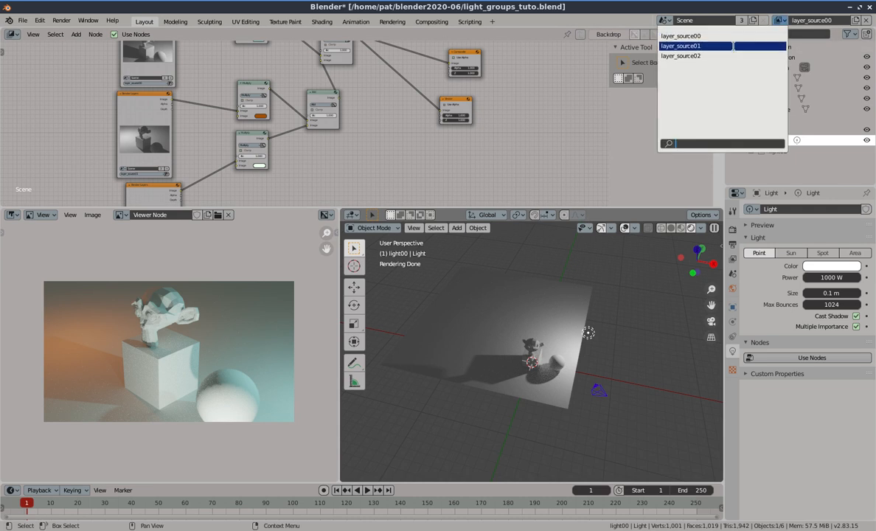
{"action": "left_click", "coordinate": [770, 46]}
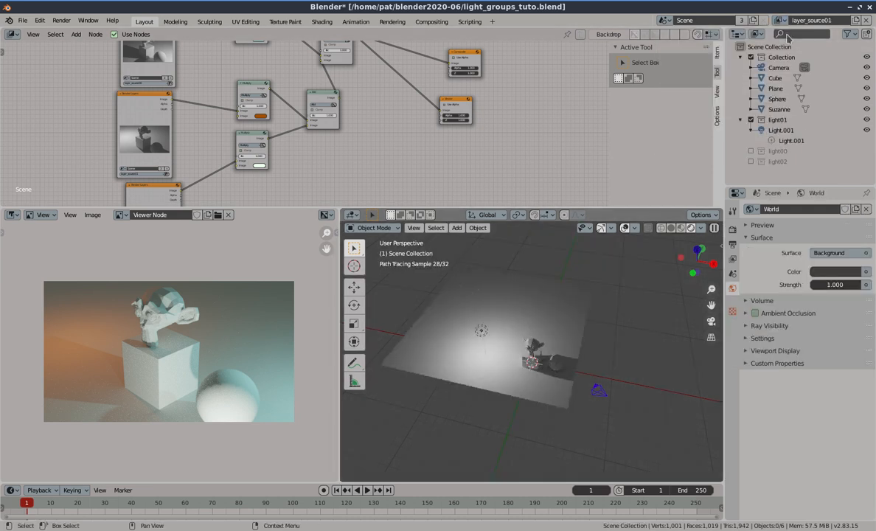
{"action": "left_click", "coordinate": [776, 21]}
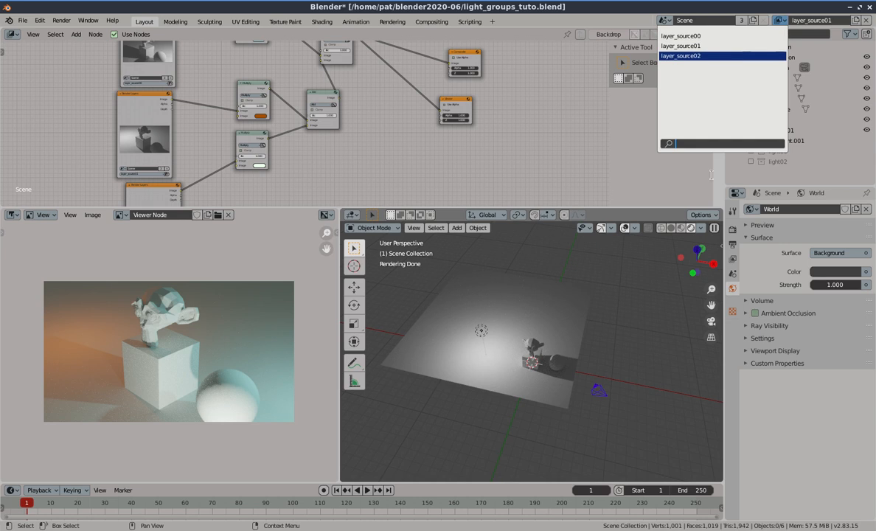
{"action": "left_click", "coordinate": [779, 57]}
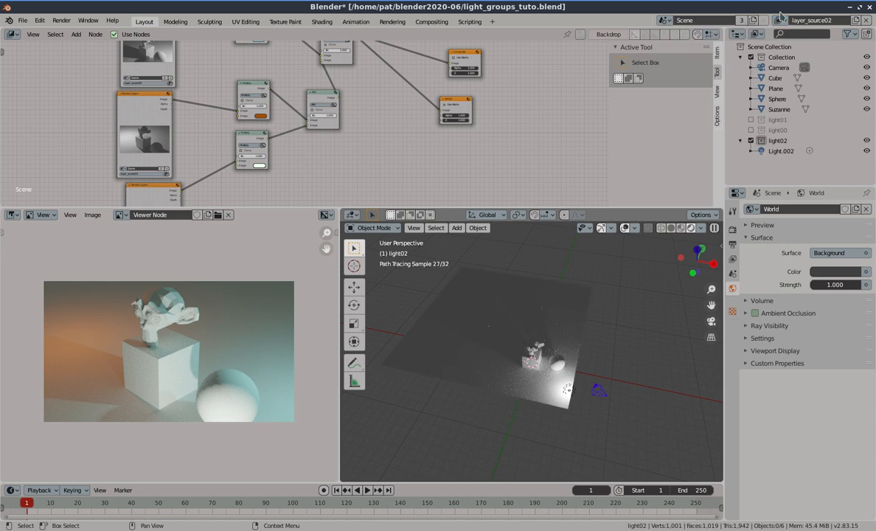
Add a new view layer and rename it view_all
{"action": "left_click", "coordinate": [855, 20]}
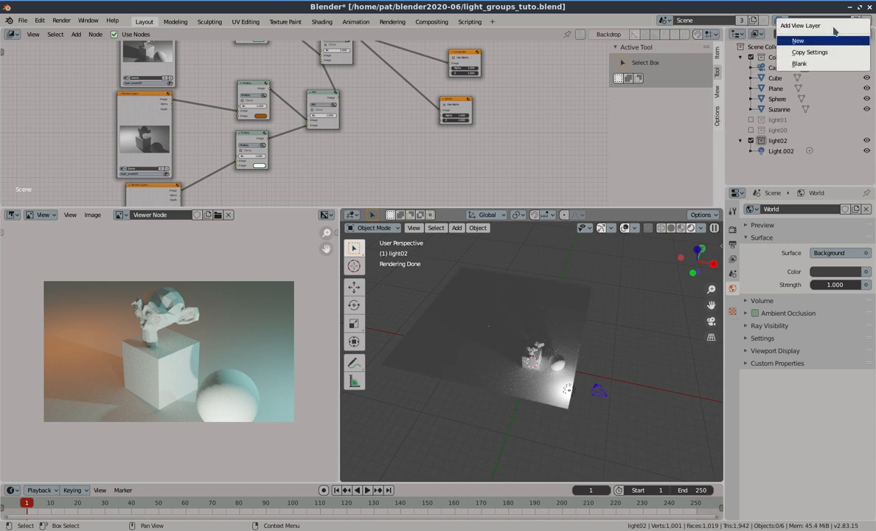
{"action": "left_click", "coordinate": [818, 41]}
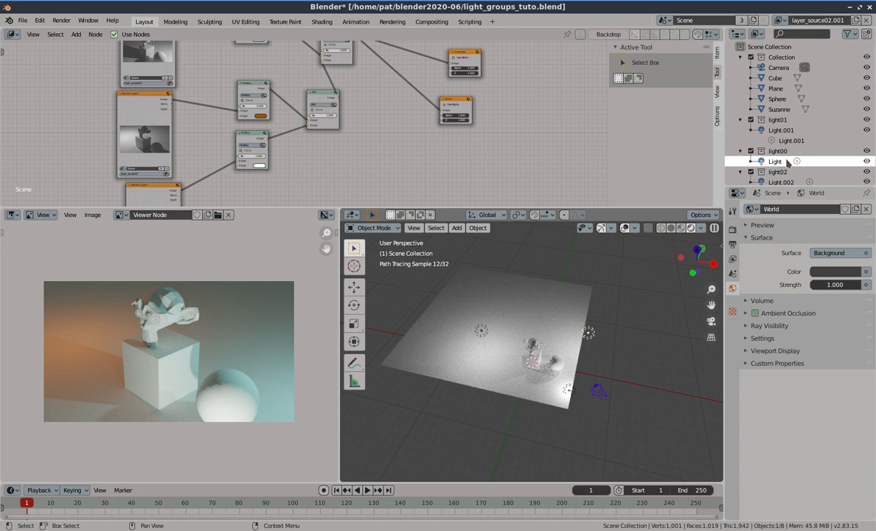
{"action": "left_click", "coordinate": [807, 20]}
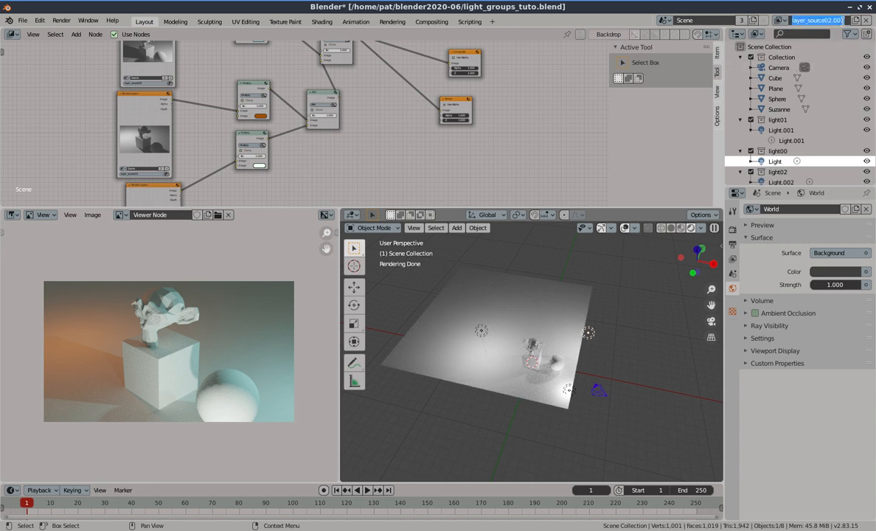
{"action": "left_click", "coordinate": [844, 20]}
{"action": "type", "text": "v"}
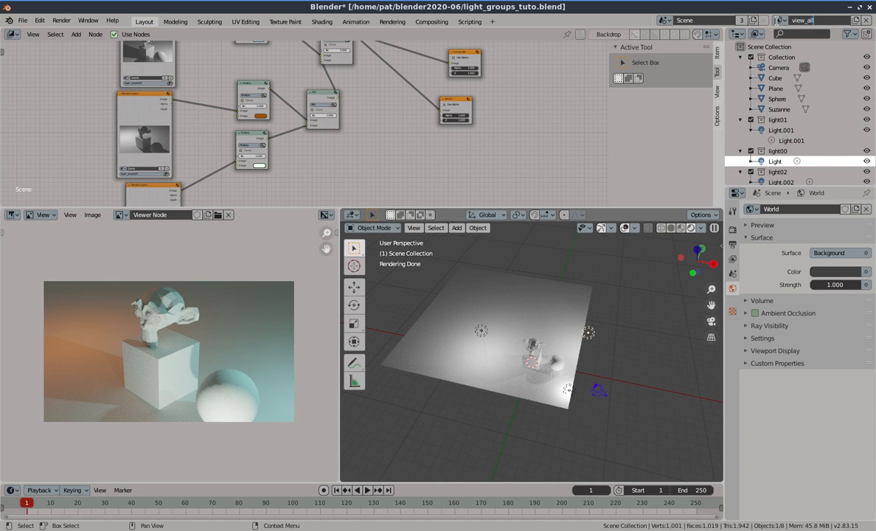
{"action": "type", "text": "iew_all"}
{"action": "key", "text": "Return"}
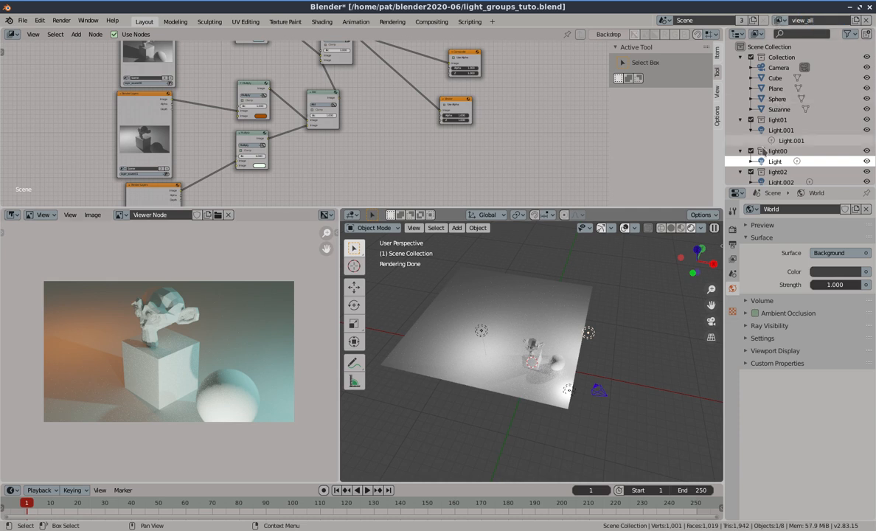
Orbit the 3D view and select the individual lights to identify each one in its collection
{"action": "mouse_move", "coordinate": [519, 319]}
{"action": "middle_mouse_down"}
{"action": "mouse_move", "coordinate": [601, 380]}
{"action": "mouse_move", "coordinate": [642, 326]}
{"action": "middle_mouse_up"}
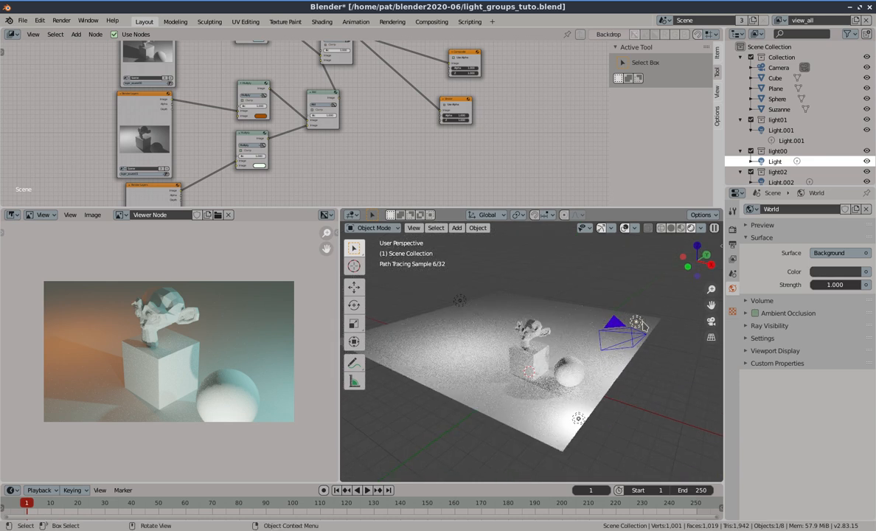
{"action": "left_click", "coordinate": [639, 320]}
{"action": "left_click", "coordinate": [580, 417]}
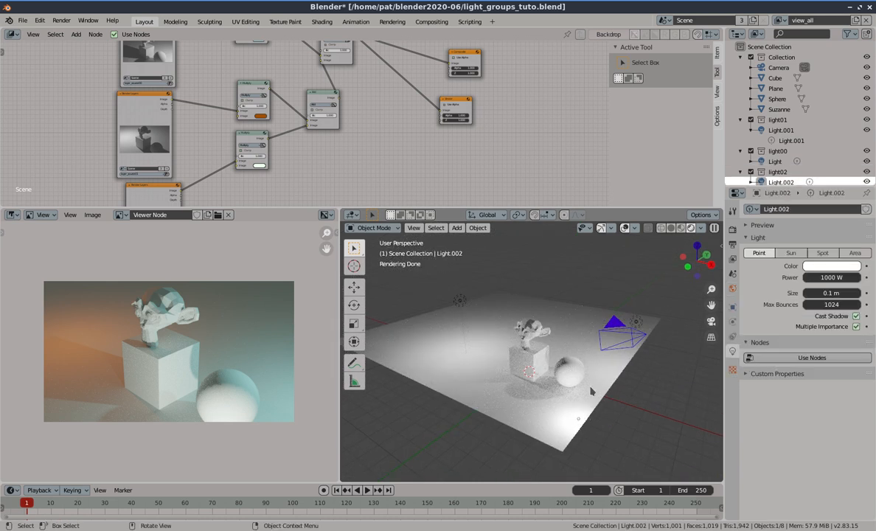
{"action": "left_click", "coordinate": [460, 300]}
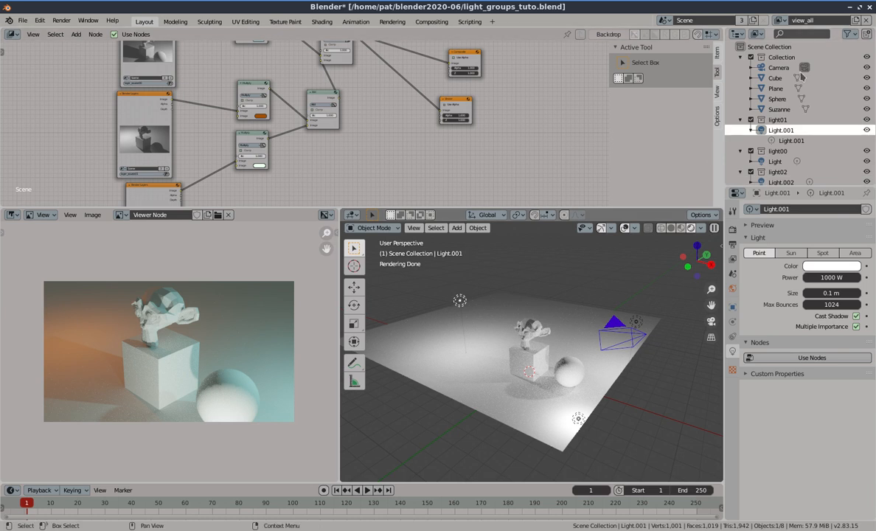
{"action": "left_click", "coordinate": [779, 19]}
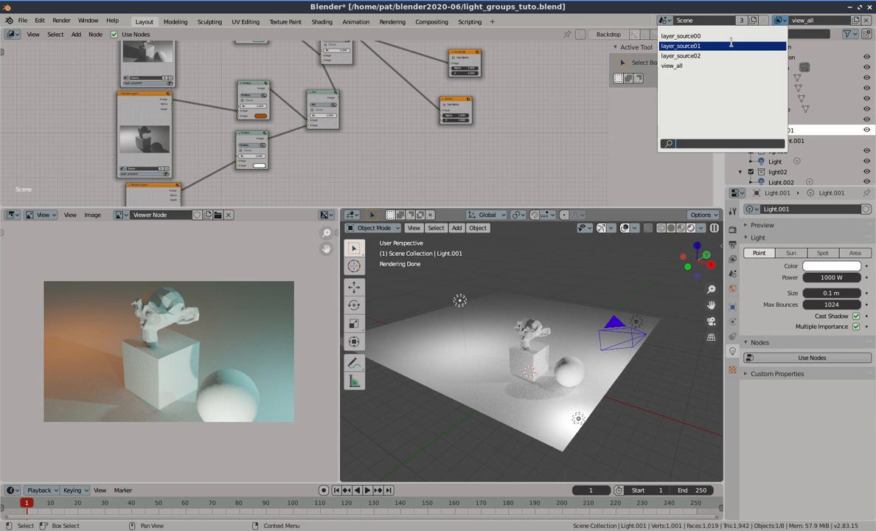
{"action": "left_click", "coordinate": [81, 86]}
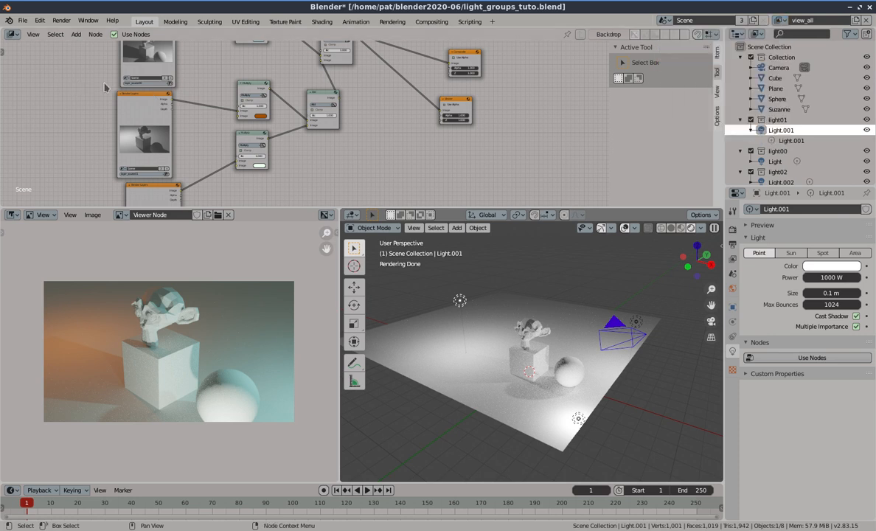
Temporarily exclude the light01 collection from the view layer and include it again
{"action": "scroll", "coordinate": [101, 87], "scroll_direction": "down", "scroll_amount": 3}
{"action": "middle_click_drag", "start_coordinate": [102, 91], "coordinate": [115, 149]}
{"action": "scroll", "coordinate": [156, 133], "scroll_direction": "up", "scroll_amount": 2}
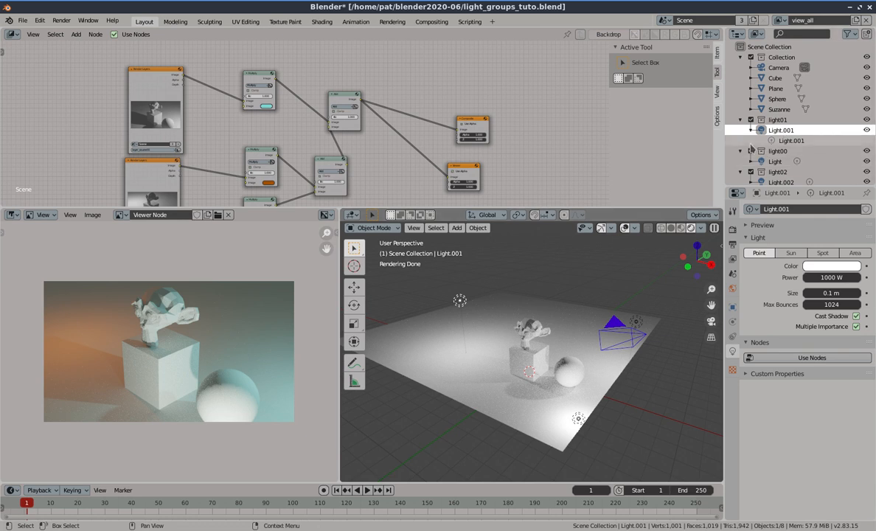
{"action": "left_click", "coordinate": [751, 120]}
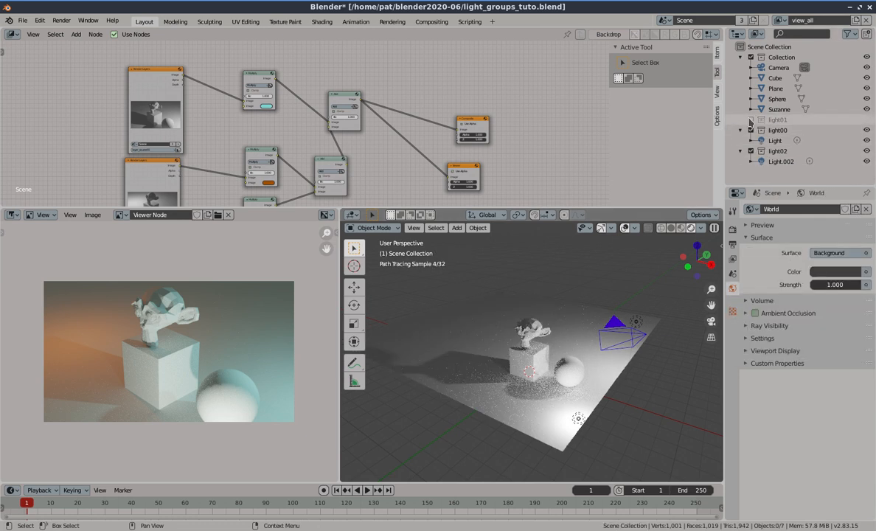
{"action": "left_click", "coordinate": [750, 121]}
Duplicate the light01 lamp three times, placing the copies above the scene near the original
{"action": "left_click", "coordinate": [459, 300]}
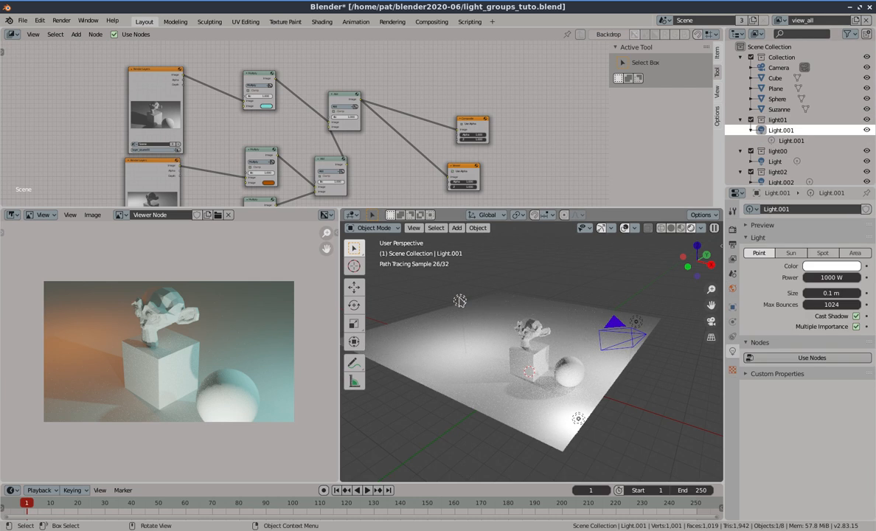
{"action": "key", "text": "shift+d"}
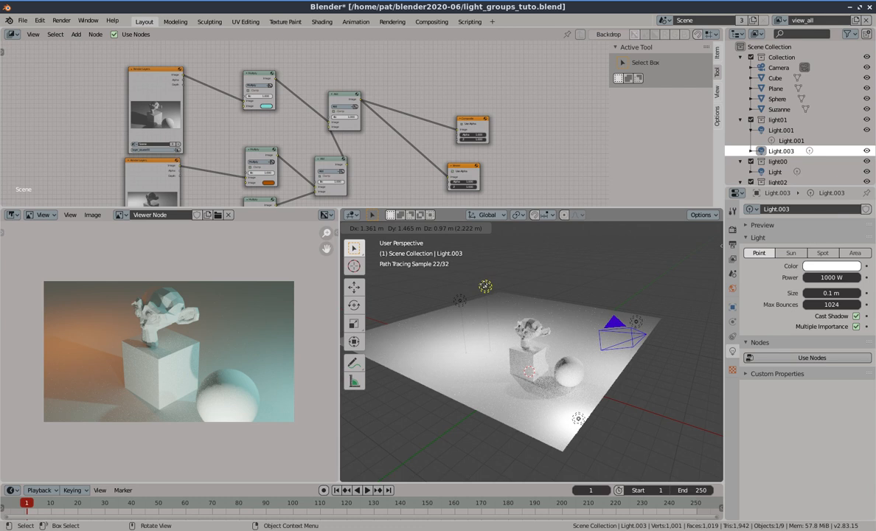
{"action": "left_click", "coordinate": [485, 286]}
{"action": "key", "text": "shift+d"}
{"action": "left_click", "coordinate": [518, 283]}
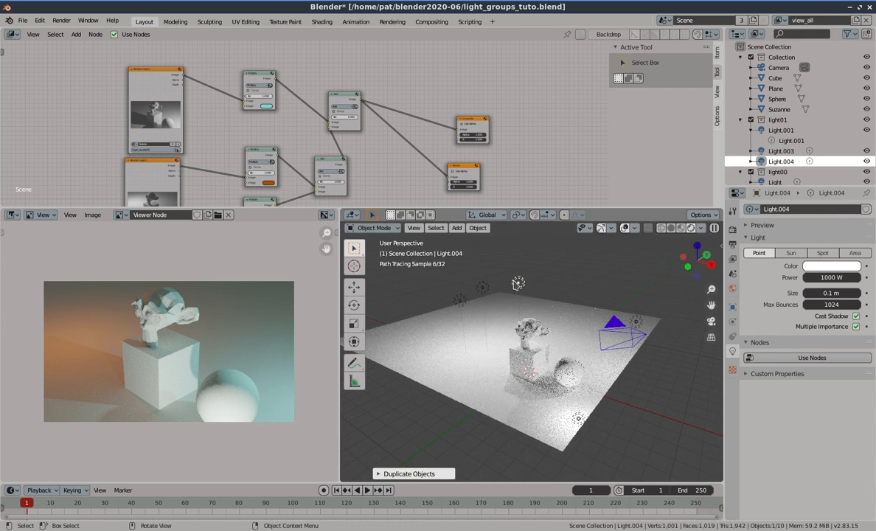
{"action": "key", "text": "shift+d"}
{"action": "left_click", "coordinate": [540, 283]}
{"action": "middle_click_drag", "start_coordinate": [539, 283], "coordinate": [546, 346]}
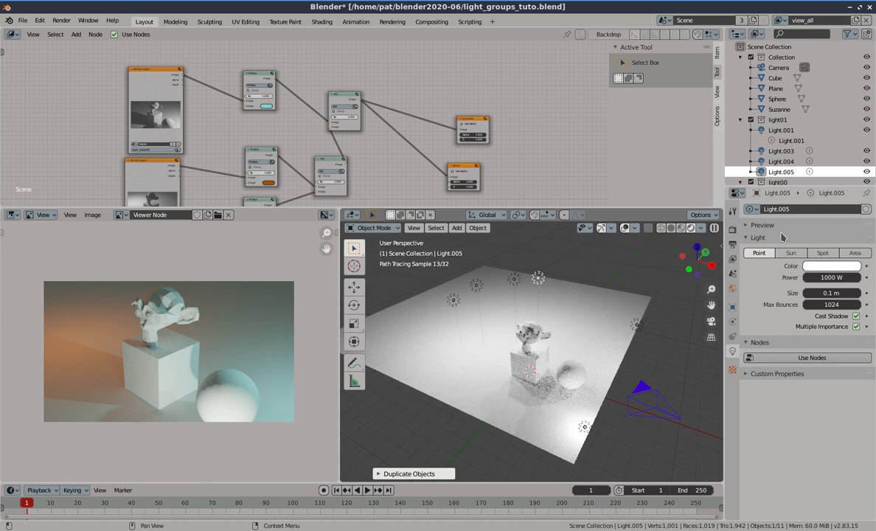
Toggle the light01 collection's inclusion on and off to compare the lighting in the viewport
{"action": "left_click", "coordinate": [751, 119]}
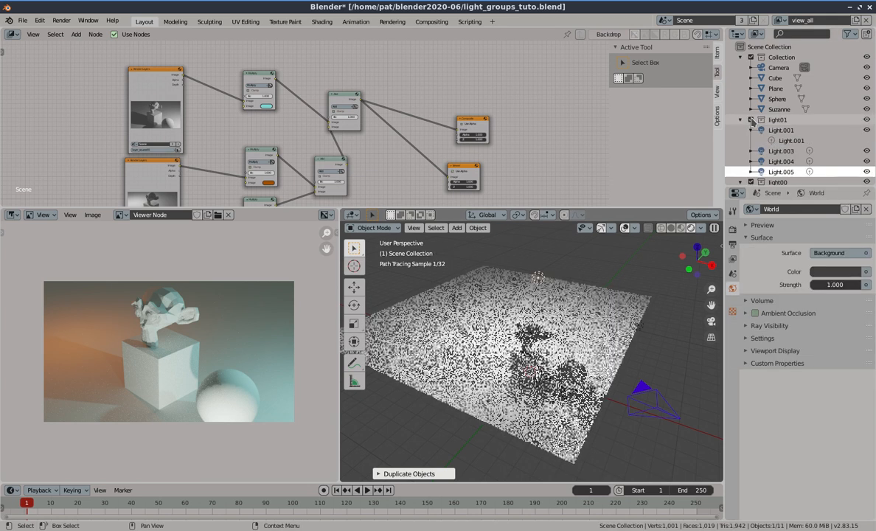
{"action": "left_click", "coordinate": [752, 120]}
{"action": "left_click", "coordinate": [751, 119]}
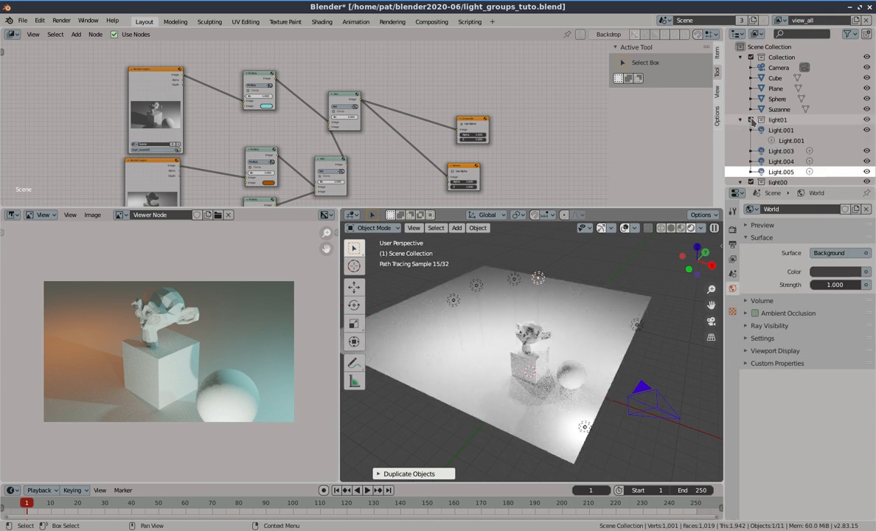
{"action": "left_click", "coordinate": [751, 119]}
{"action": "left_click", "coordinate": [751, 120]}
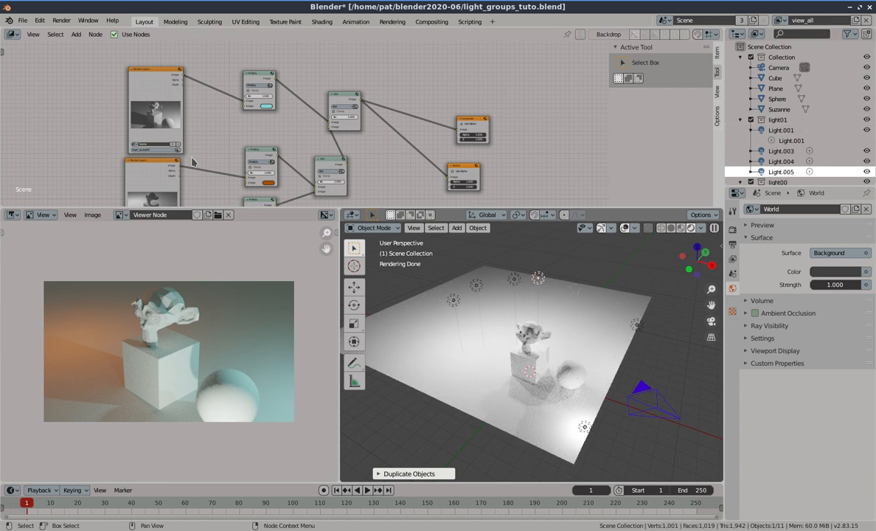
Render the scene from a Render Layers node and move the render window over the Viewer image
{"action": "middle_click_drag", "start_coordinate": [200, 196], "coordinate": [199, 118]}
{"action": "middle_click_drag", "start_coordinate": [193, 153], "coordinate": [194, 104]}
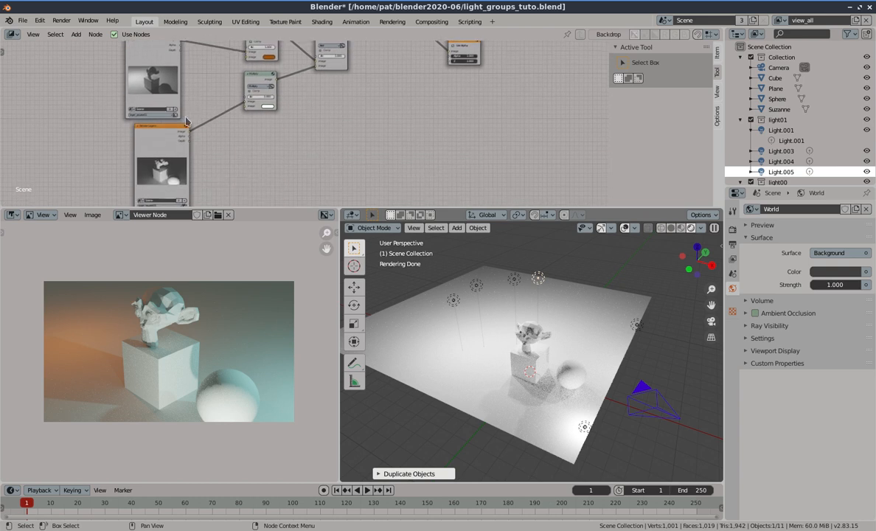
{"action": "left_click", "coordinate": [176, 118]}
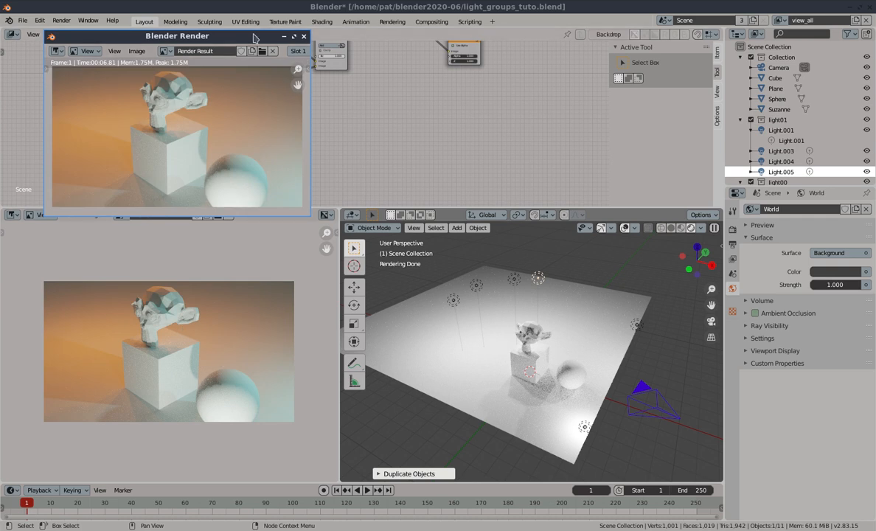
{"action": "left_click_drag", "start_coordinate": [254, 37], "coordinate": [243, 250]}
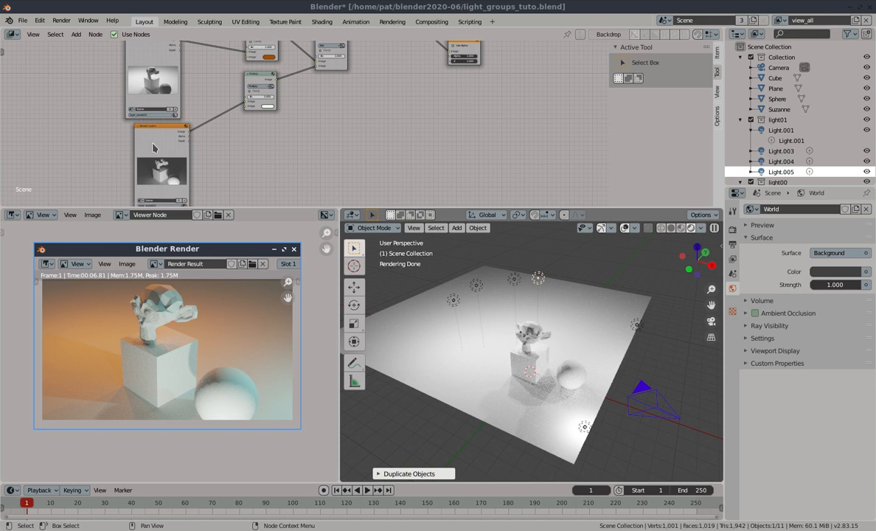
{"action": "key", "text": "alt+Tab"}
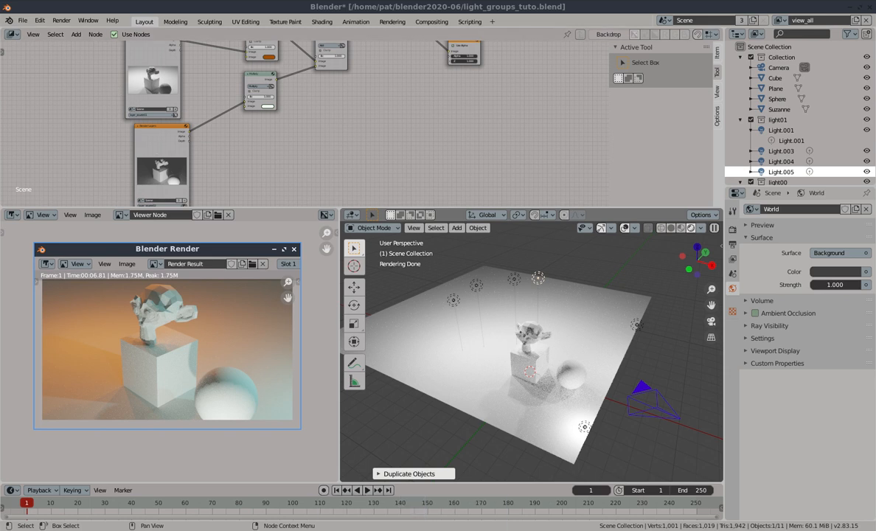